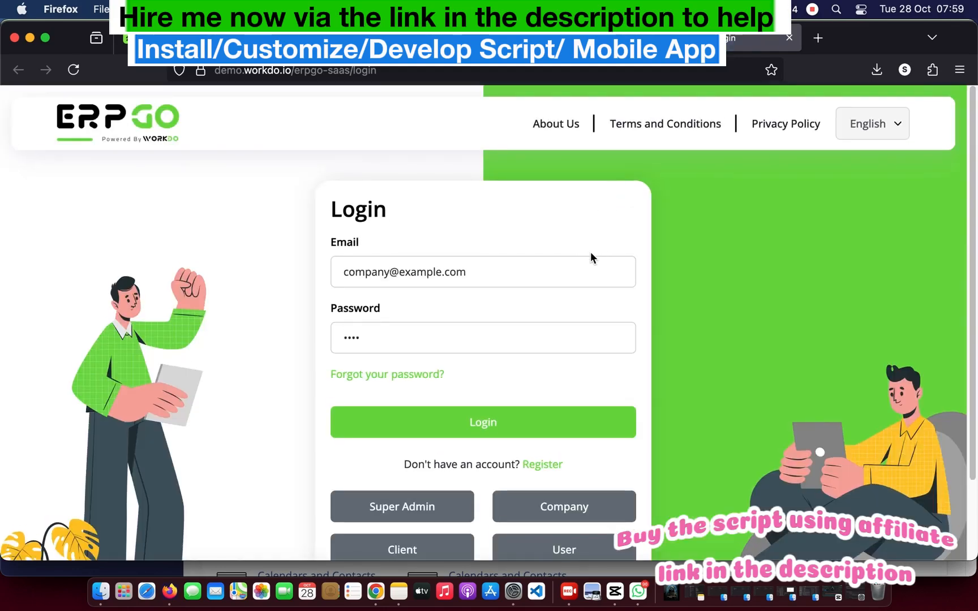
Log in to the ERPGo SaaS demo as Super Admin, decline saving the password and accept all cookies
{"action": "scroll", "coordinate": [590, 253], "scroll_direction": "down", "scroll_amount": 3}
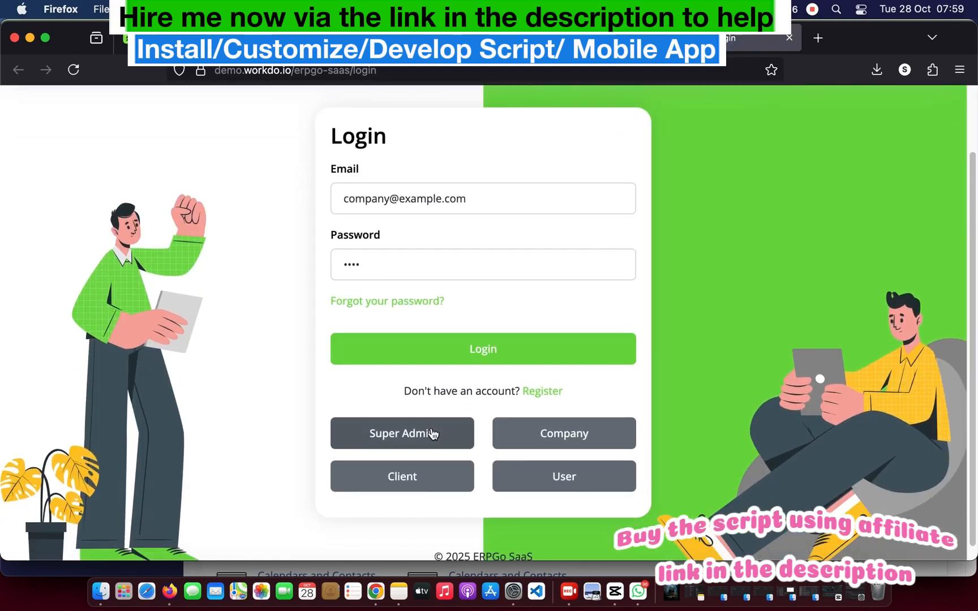
{"action": "left_click", "coordinate": [427, 442]}
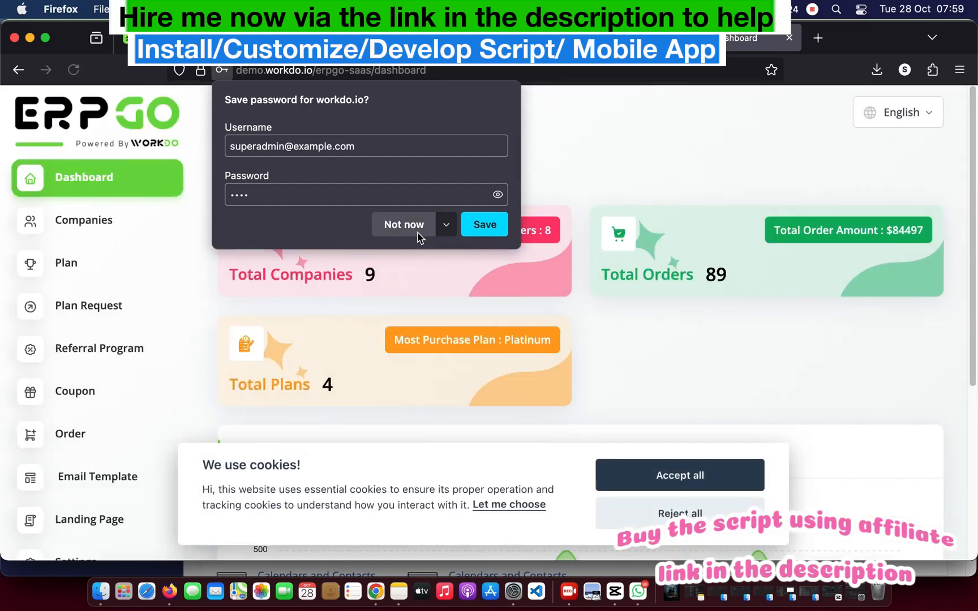
{"action": "left_click", "coordinate": [420, 226]}
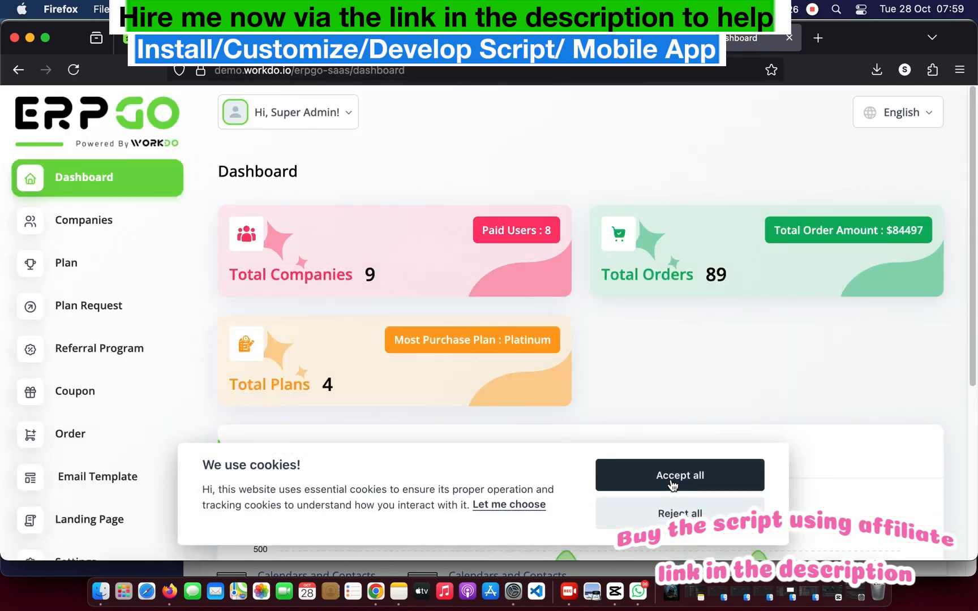
{"action": "left_click", "coordinate": [673, 480]}
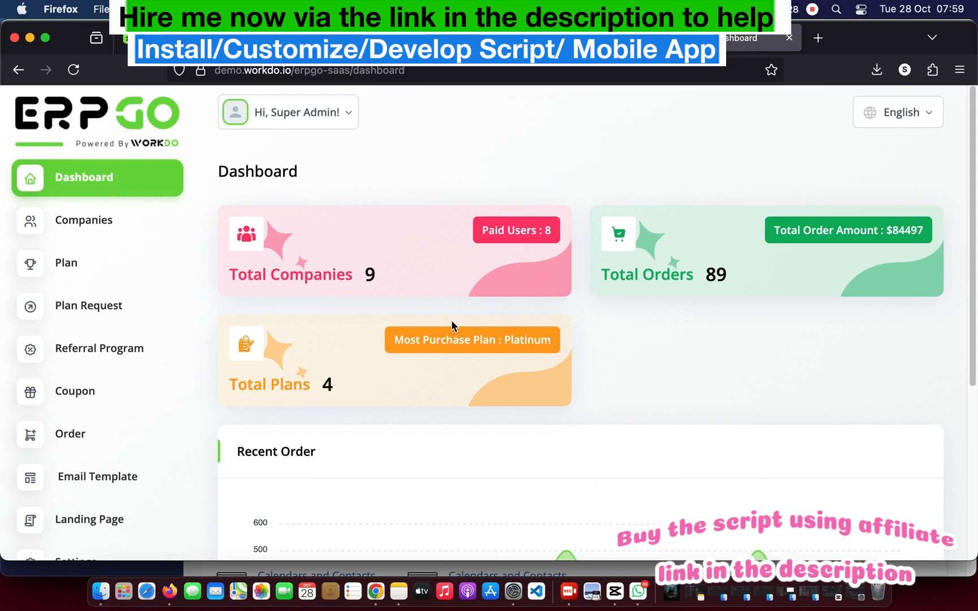
Examine the Super Admin dashboard's company, order and plan summary cards and the Recent Order chart
{"action": "scroll", "coordinate": [451, 323], "scroll_direction": "down", "scroll_amount": 5}
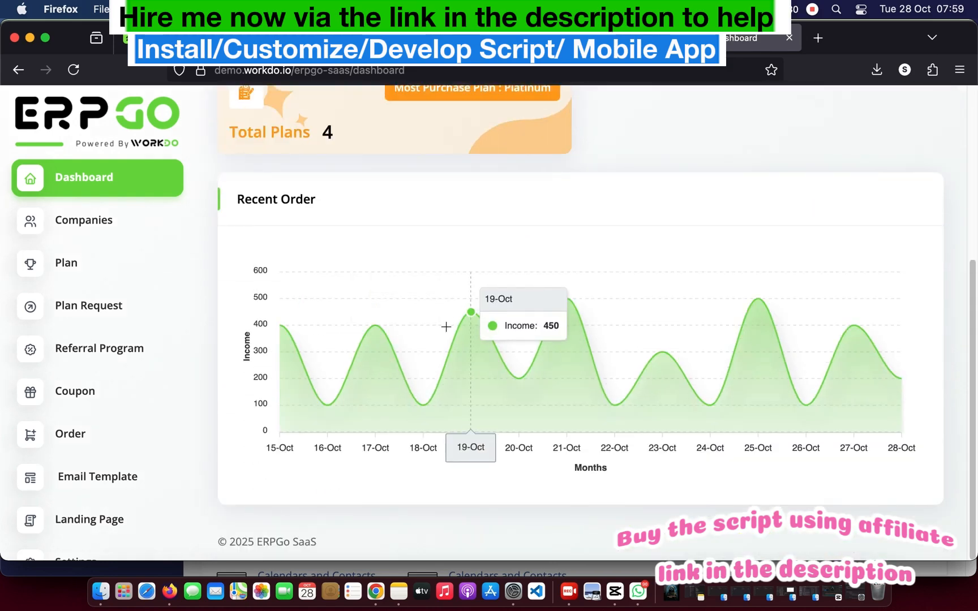
{"action": "scroll", "coordinate": [149, 427], "scroll_direction": "down", "scroll_amount": 1}
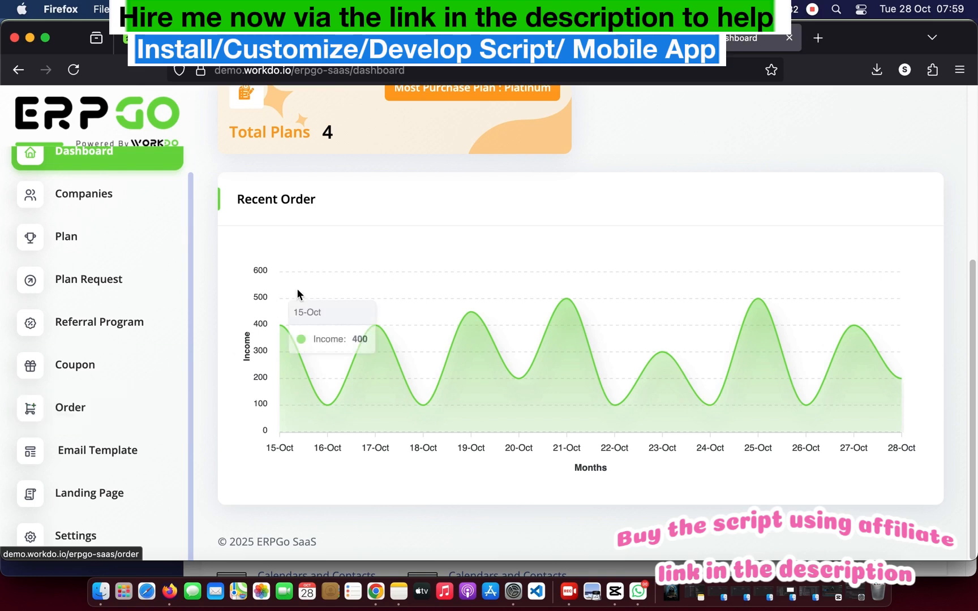
{"action": "scroll", "coordinate": [138, 359], "scroll_direction": "up", "scroll_amount": 1}
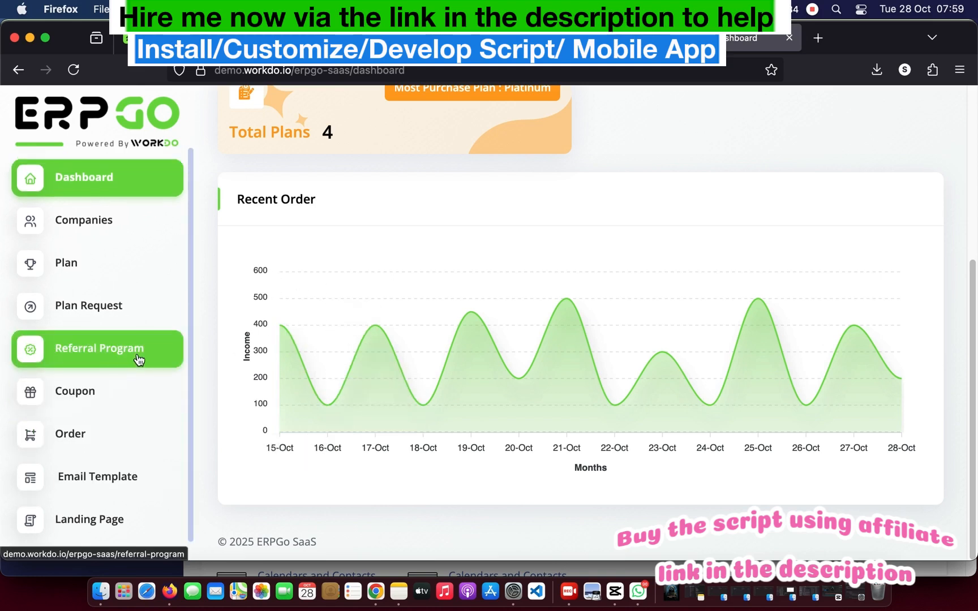
{"action": "scroll", "coordinate": [320, 314], "scroll_direction": "up", "scroll_amount": 5}
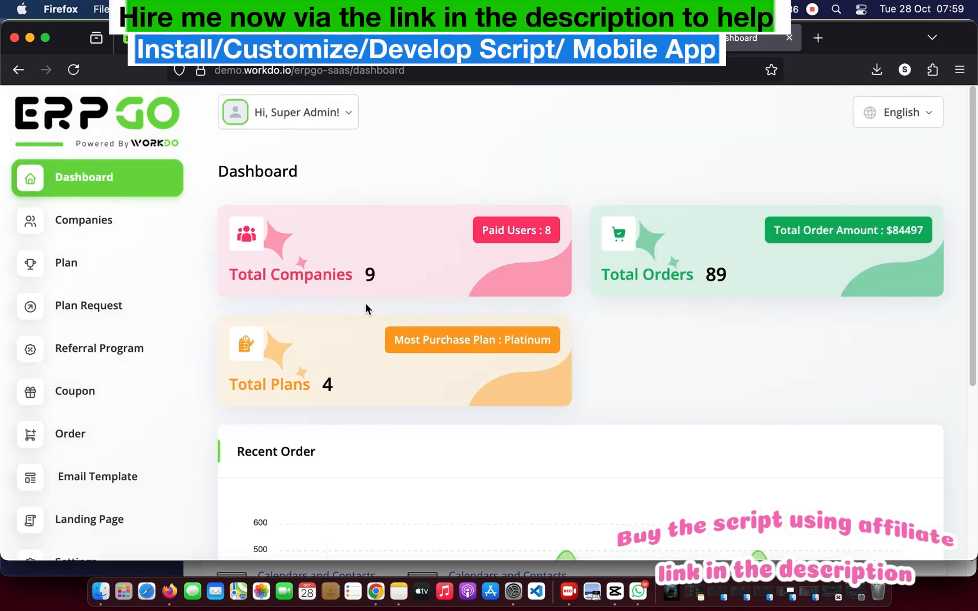
{"action": "scroll", "coordinate": [675, 257], "scroll_direction": "down", "scroll_amount": 5}
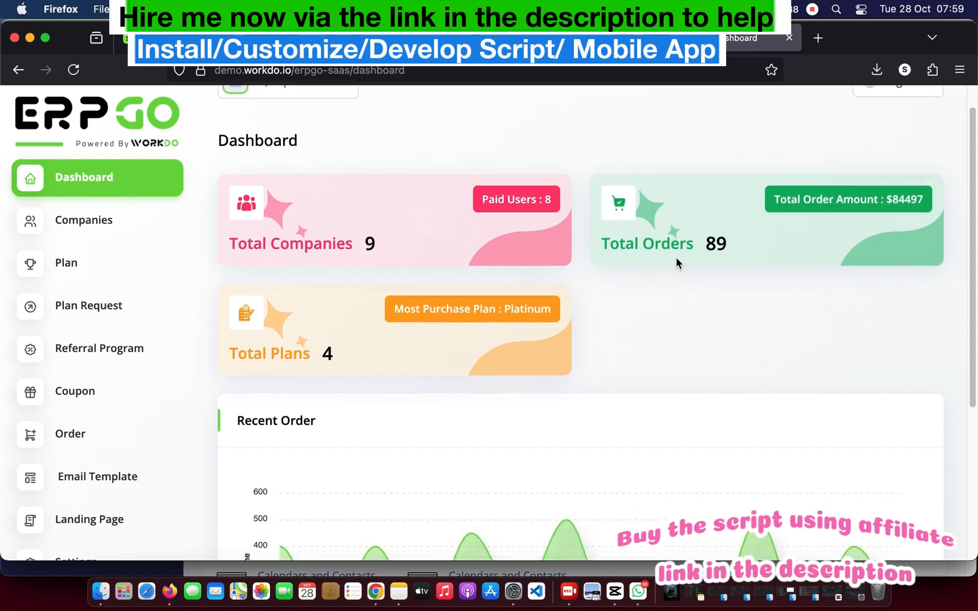
{"action": "scroll", "coordinate": [654, 270], "scroll_direction": "up", "scroll_amount": 2}
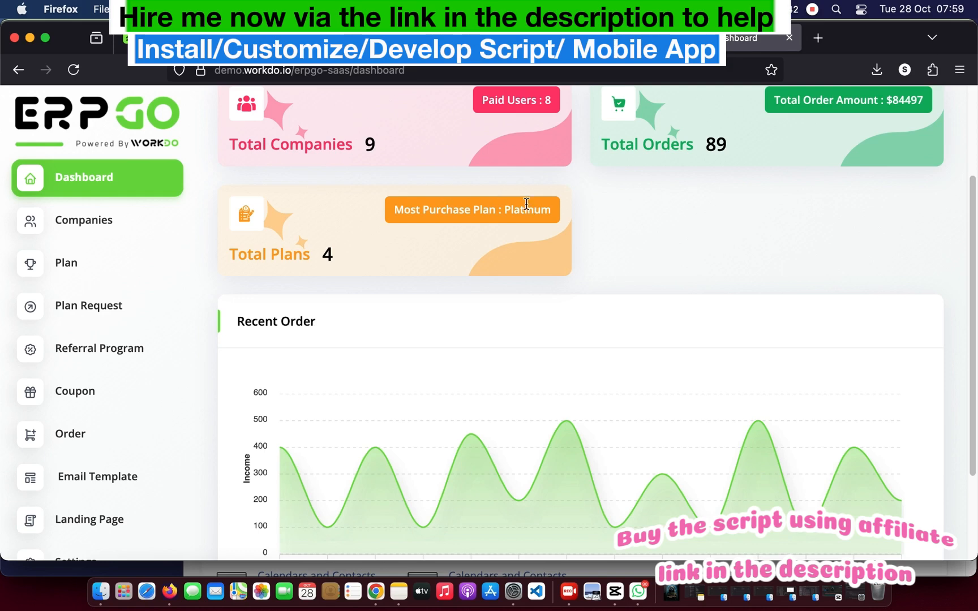
{"action": "scroll", "coordinate": [526, 203], "scroll_direction": "down", "scroll_amount": 2}
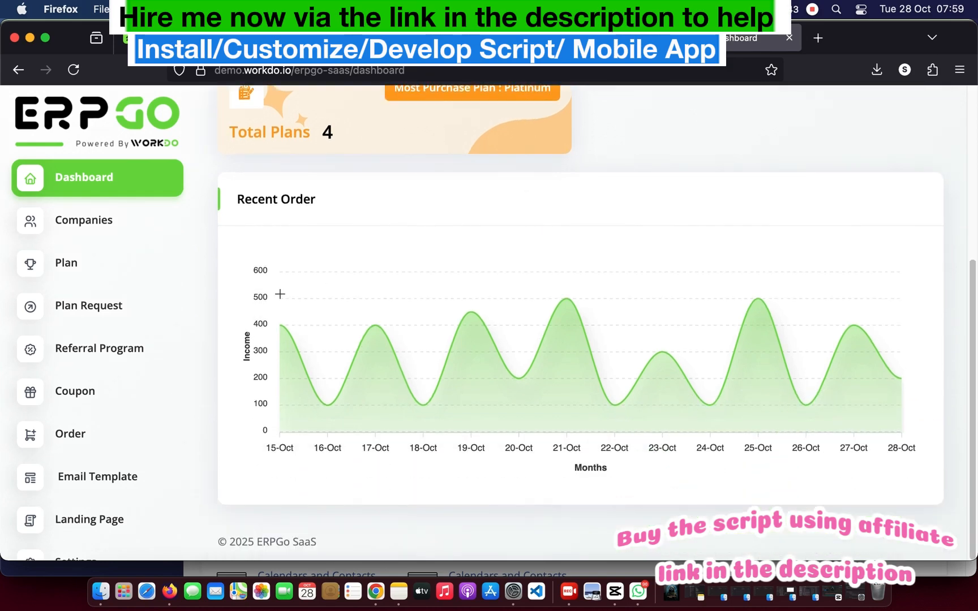
Open the Plan page and review the features and pricing of the subscription plans
{"action": "left_click", "coordinate": [120, 268]}
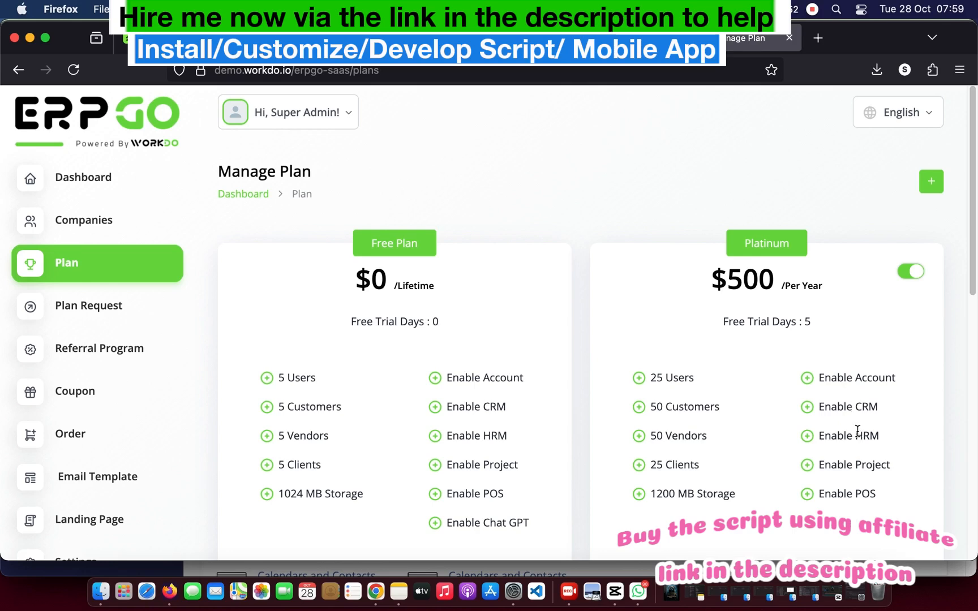
{"action": "scroll", "coordinate": [815, 439], "scroll_direction": "down", "scroll_amount": 5}
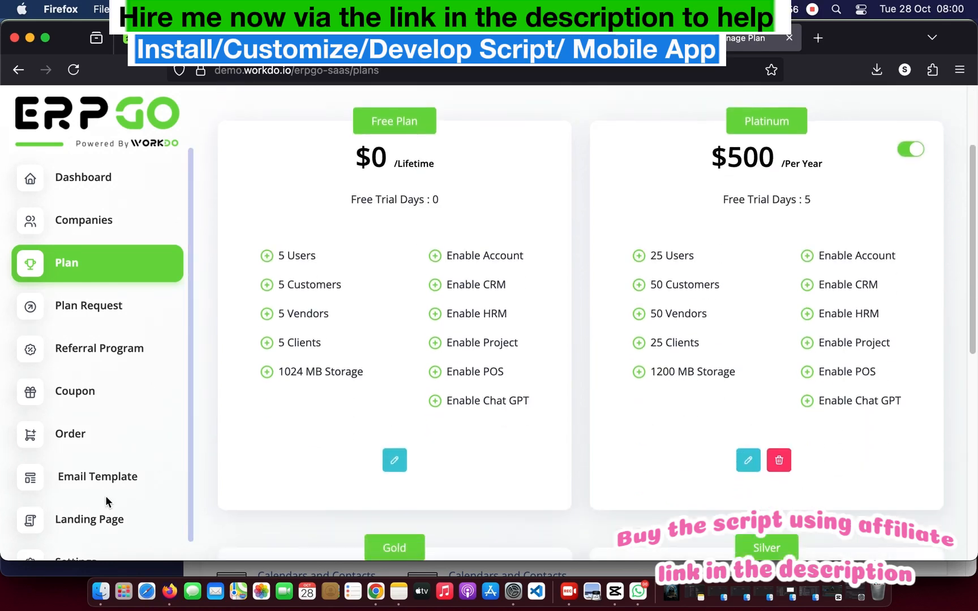
Open the system Settings page and review the Brand Settings, including the logos, sign-up options and Theme Customizer
{"action": "scroll", "coordinate": [169, 399], "scroll_direction": "down", "scroll_amount": 1}
{"action": "scroll", "coordinate": [169, 399], "scroll_direction": "down", "scroll_amount": 5}
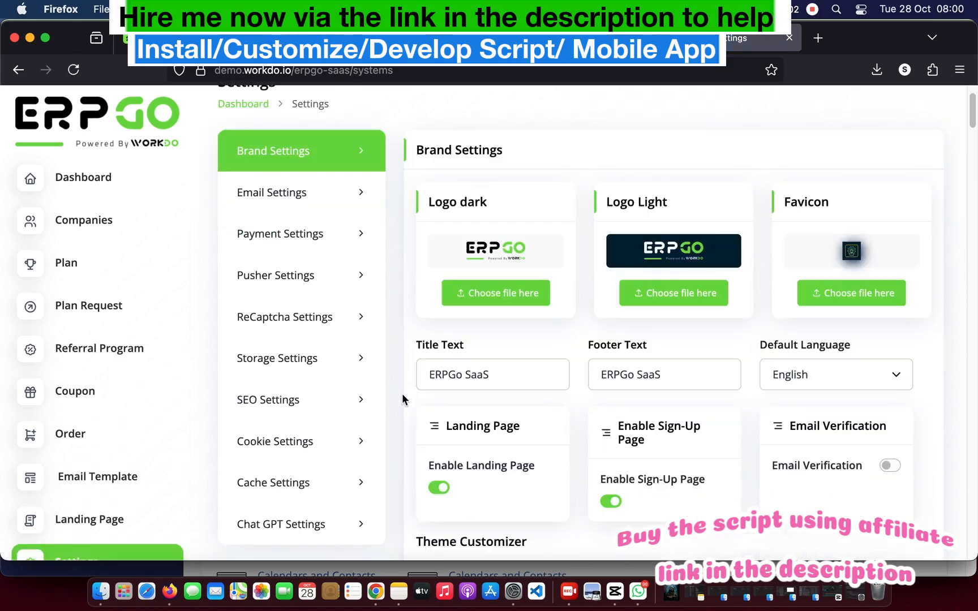
{"action": "scroll", "coordinate": [402, 399], "scroll_direction": "down", "scroll_amount": 5}
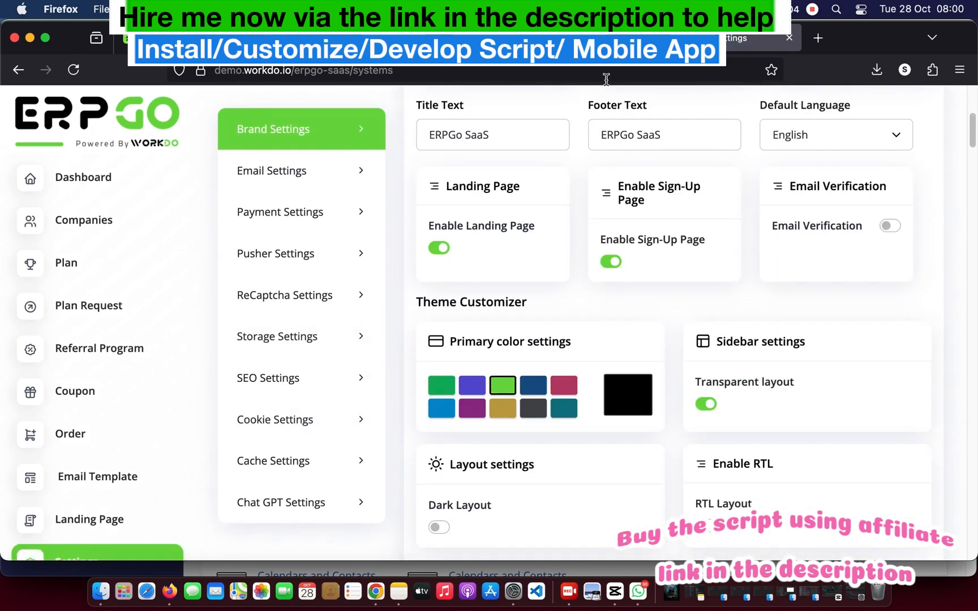
{"action": "scroll", "coordinate": [561, 190], "scroll_direction": "up", "scroll_amount": 7}
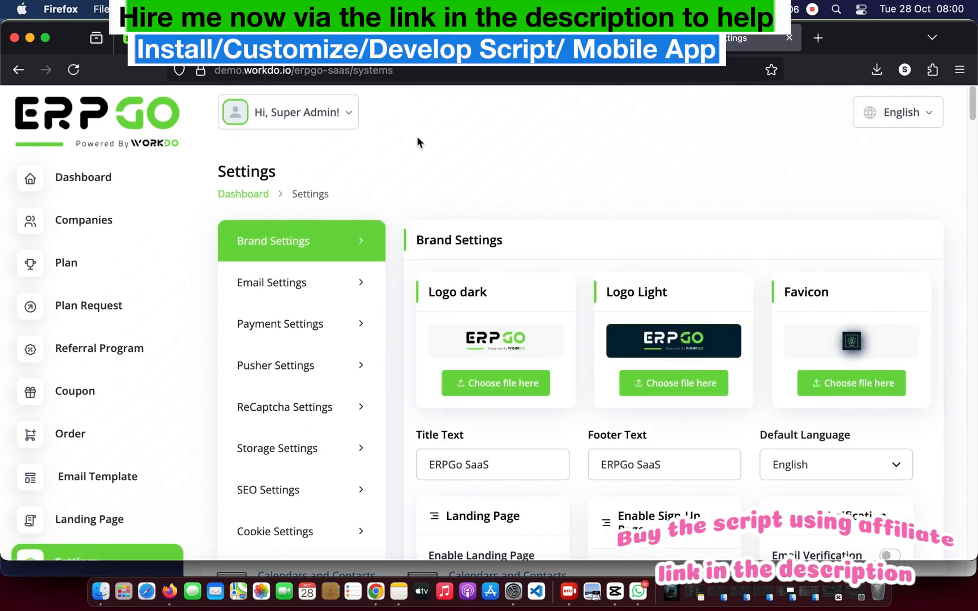
Log out of the Super Admin account and log in to the demo with the Company account
{"action": "left_click", "coordinate": [316, 118]}
{"action": "left_click", "coordinate": [310, 184]}
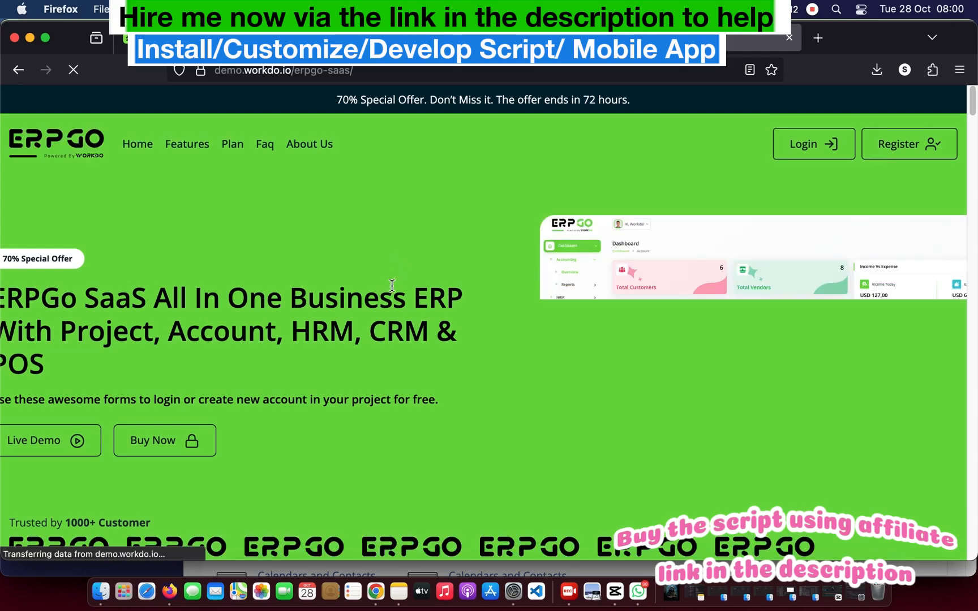
{"action": "left_click", "coordinate": [826, 156]}
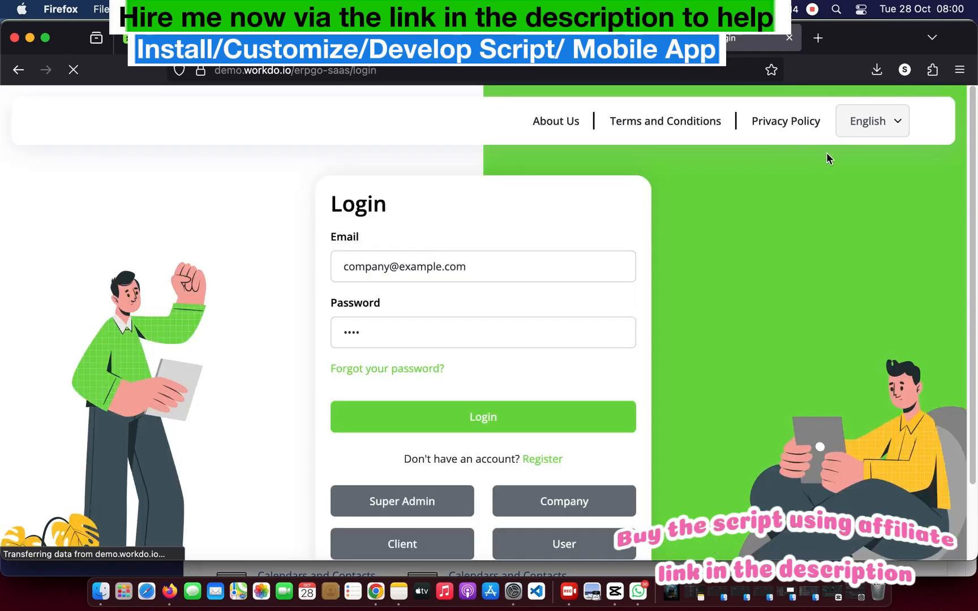
{"action": "scroll", "coordinate": [436, 450], "scroll_direction": "down", "scroll_amount": 3}
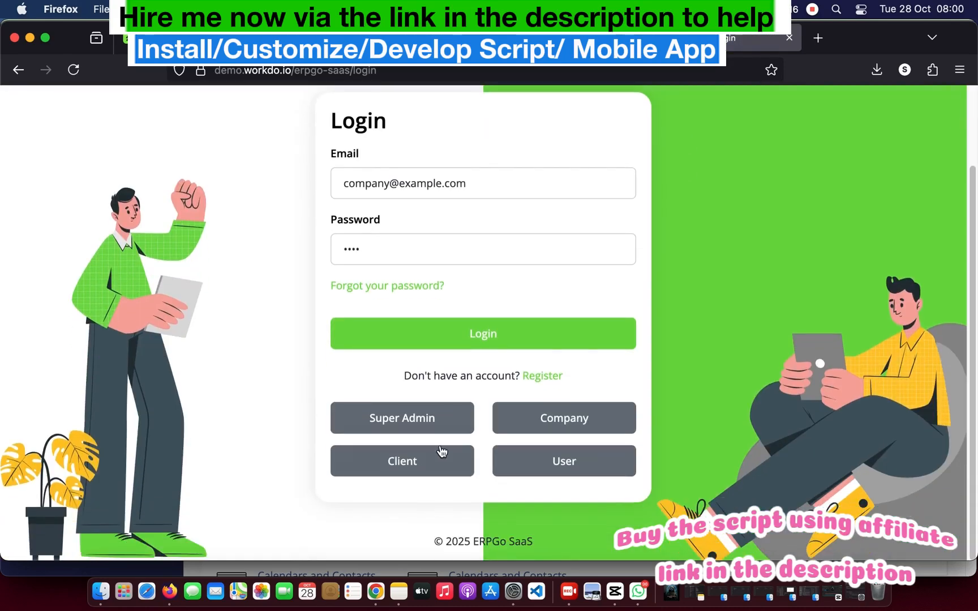
{"action": "left_click", "coordinate": [535, 421]}
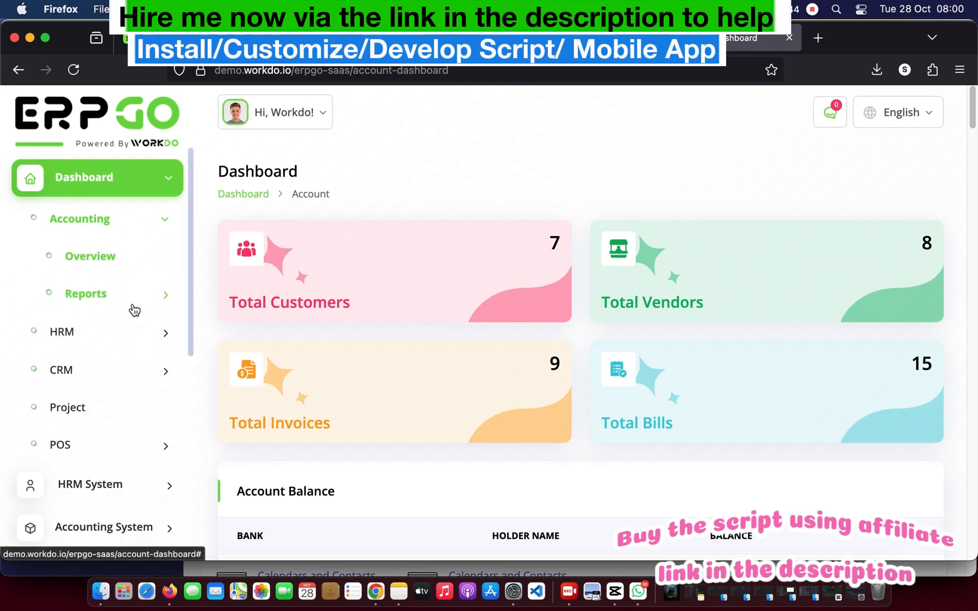
Look through the Company account's navigation modules, expanding the HRM dashboard entries, and check the Account Balance table
{"action": "scroll", "coordinate": [134, 310], "scroll_direction": "down", "scroll_amount": 2}
{"action": "left_click", "coordinate": [159, 164]}
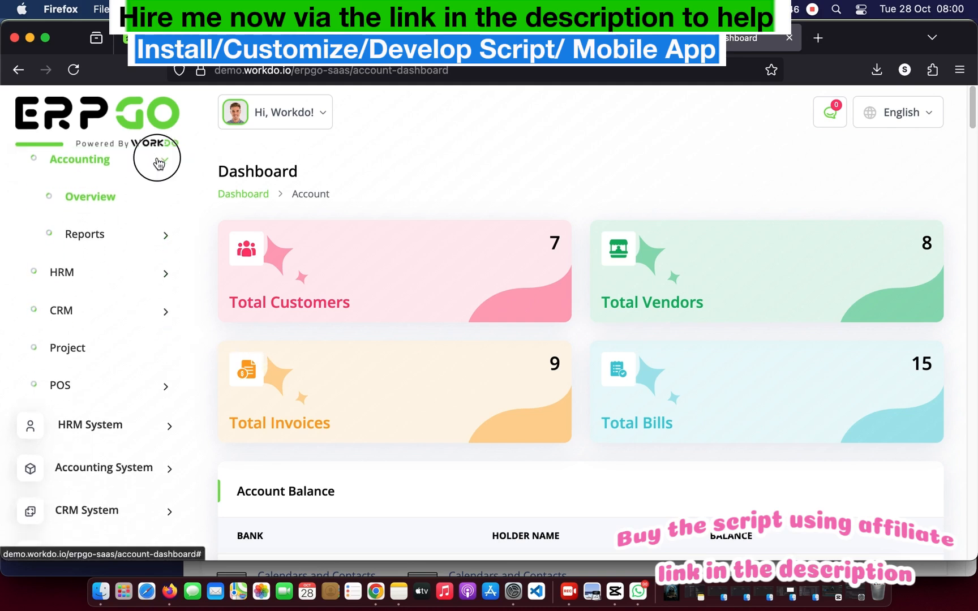
{"action": "left_click", "coordinate": [149, 209]}
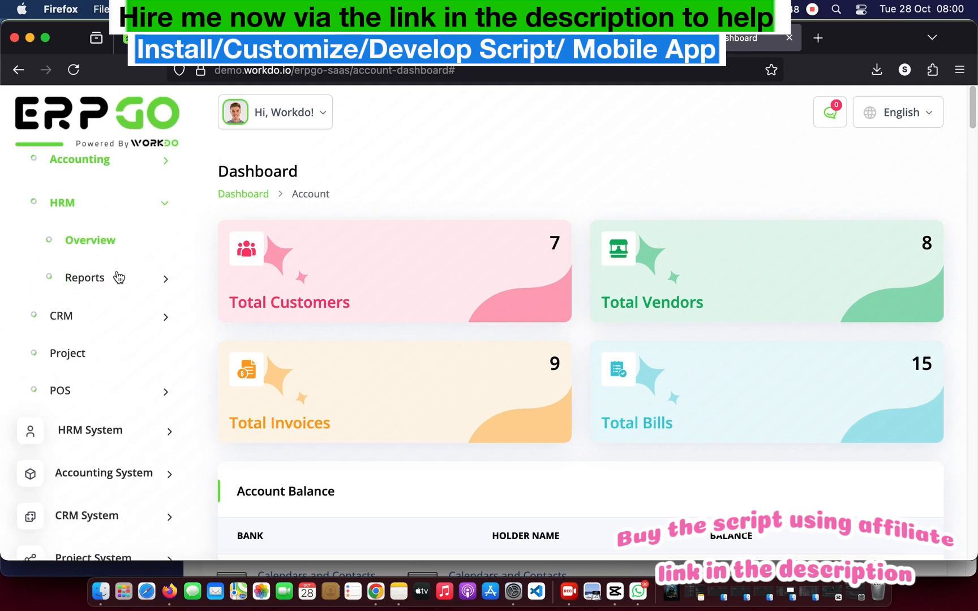
{"action": "left_click", "coordinate": [162, 324]}
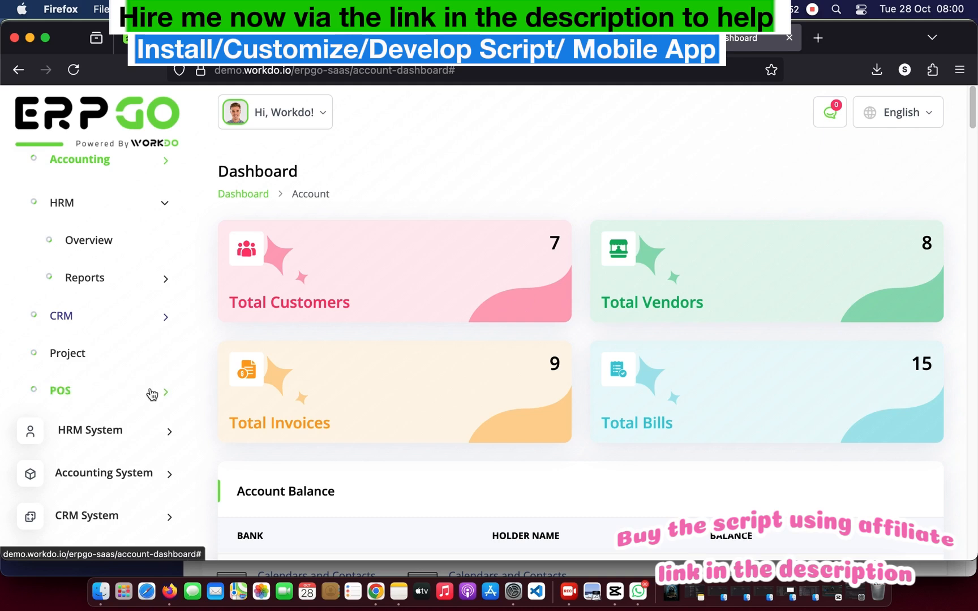
{"action": "scroll", "coordinate": [158, 413], "scroll_direction": "down", "scroll_amount": 3}
{"action": "scroll", "coordinate": [170, 365], "scroll_direction": "down", "scroll_amount": 10}
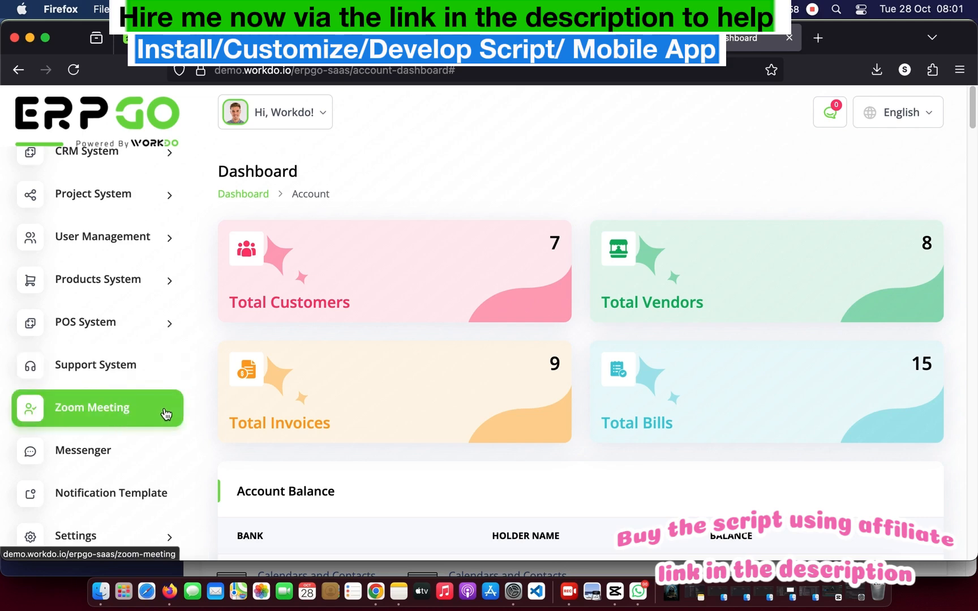
{"action": "scroll", "coordinate": [165, 414], "scroll_direction": "down", "scroll_amount": 5}
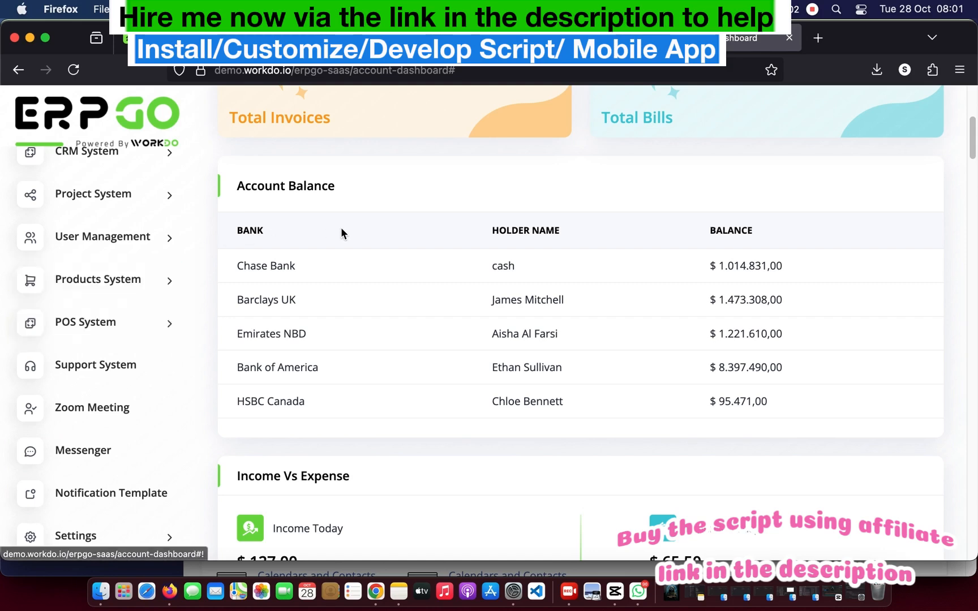
{"action": "scroll", "coordinate": [341, 227], "scroll_direction": "up", "scroll_amount": 5}
Log out of the Company account in the ERPGo demo
{"action": "left_click", "coordinate": [306, 121]}
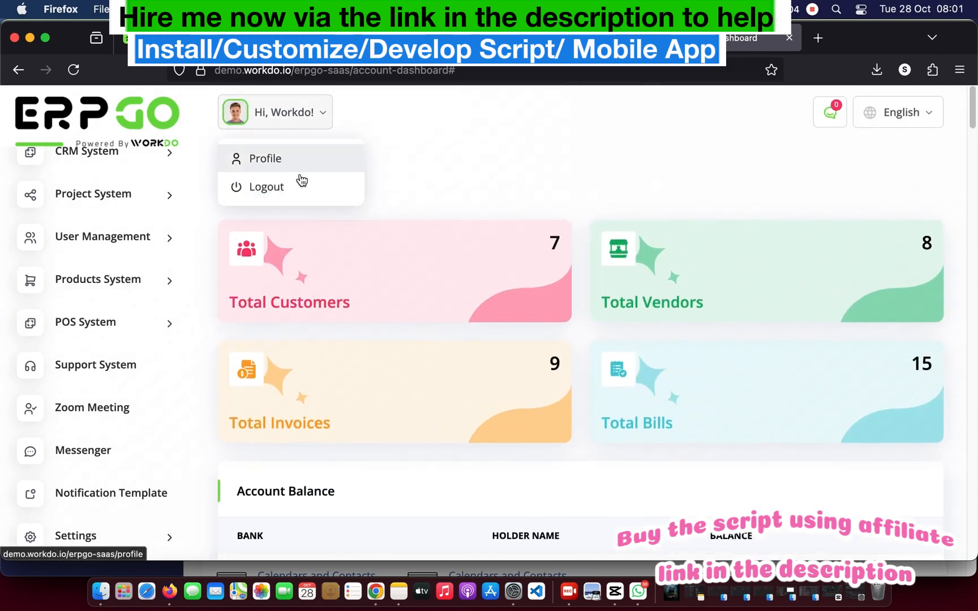
{"action": "left_click", "coordinate": [299, 182]}
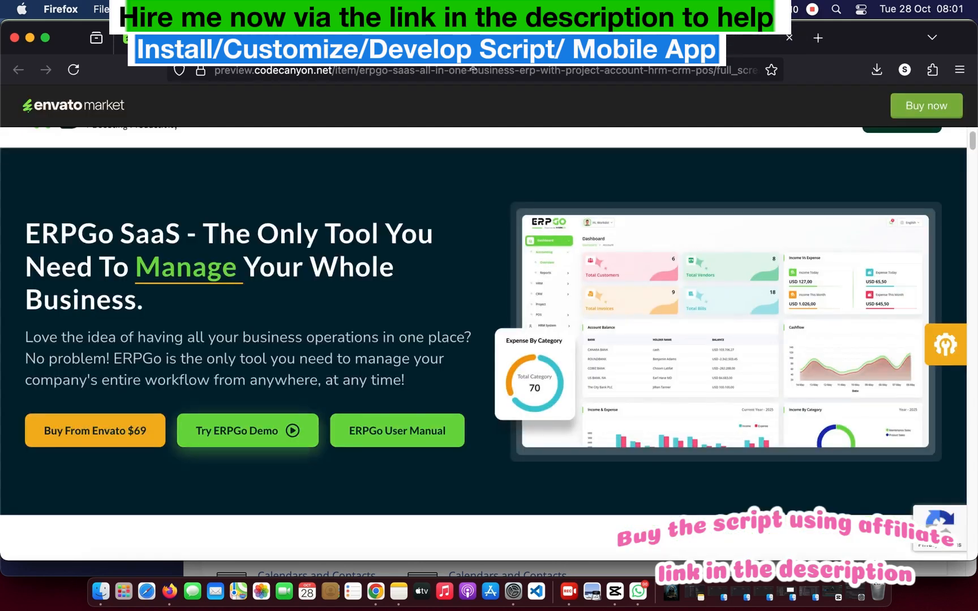
Switch to the CodeCanyon item page for ERPGo SaaS and review its license price, overview, demo details and key highlights
{"action": "left_click", "coordinate": [339, 38]}
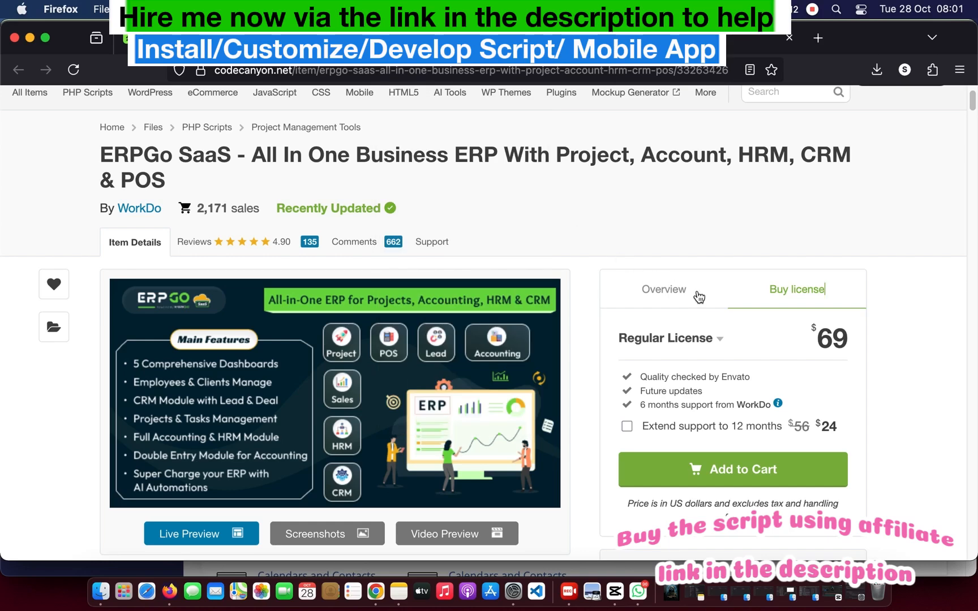
{"action": "scroll", "coordinate": [695, 288], "scroll_direction": "down", "scroll_amount": 1}
{"action": "scroll", "coordinate": [694, 282], "scroll_direction": "down", "scroll_amount": 8}
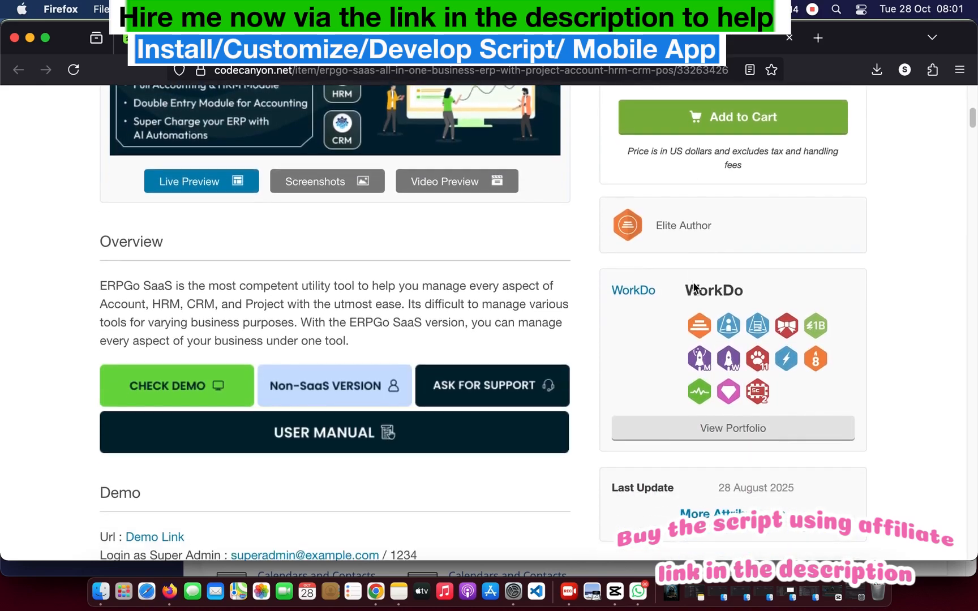
{"action": "scroll", "coordinate": [682, 290], "scroll_direction": "down", "scroll_amount": 1}
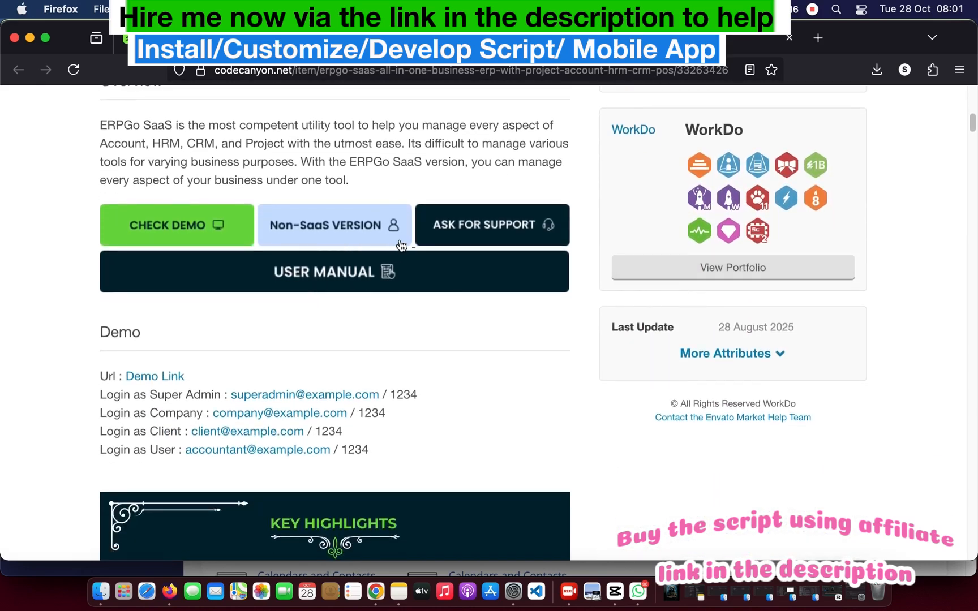
{"action": "scroll", "coordinate": [306, 342], "scroll_direction": "down", "scroll_amount": 3}
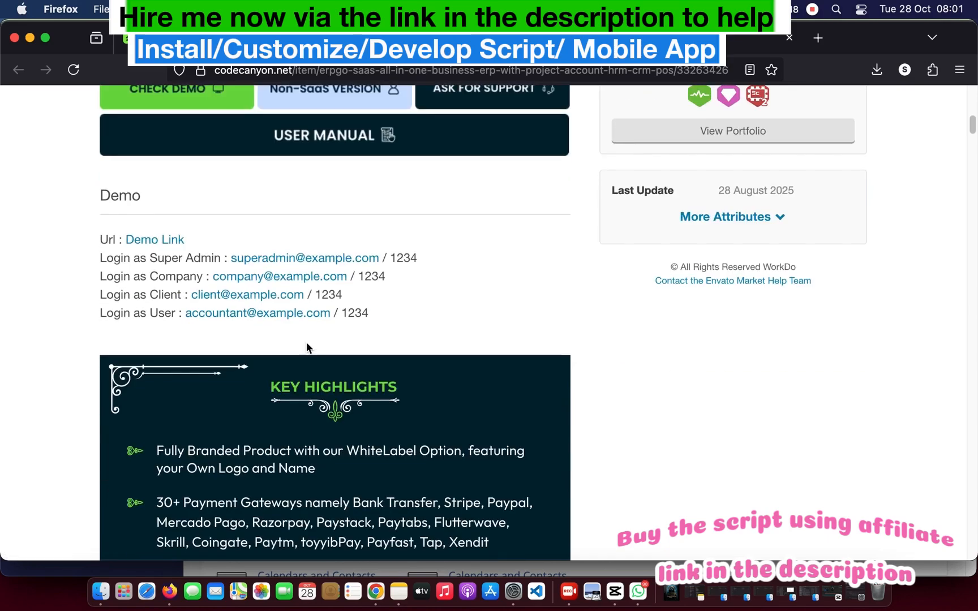
{"action": "scroll", "coordinate": [306, 347], "scroll_direction": "down", "scroll_amount": 7}
{"action": "scroll", "coordinate": [311, 347], "scroll_direction": "up", "scroll_amount": 17}
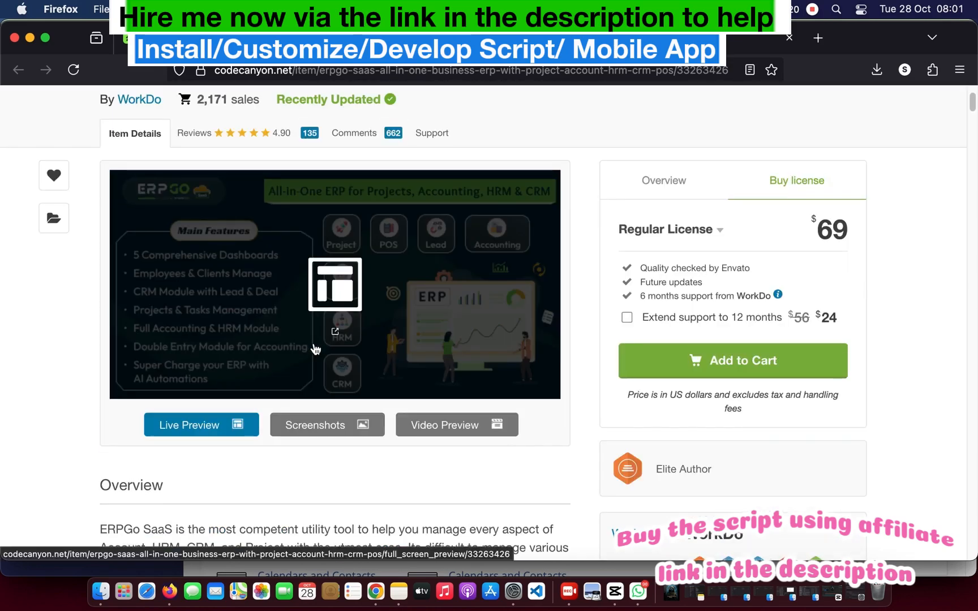
{"action": "scroll", "coordinate": [315, 349], "scroll_direction": "up", "scroll_amount": 3}
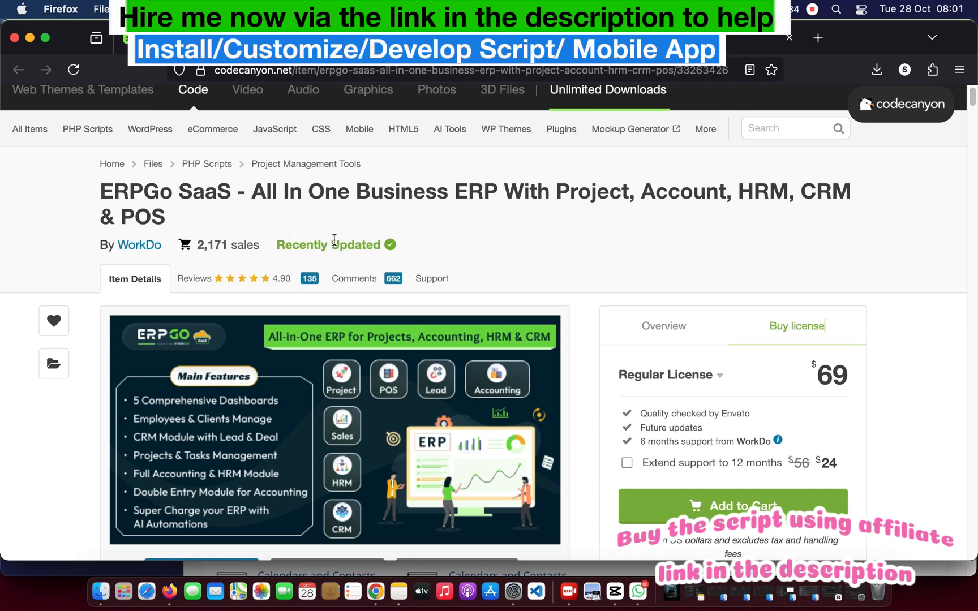
{"action": "scroll", "coordinate": [392, 318], "scroll_direction": "down", "scroll_amount": 3}
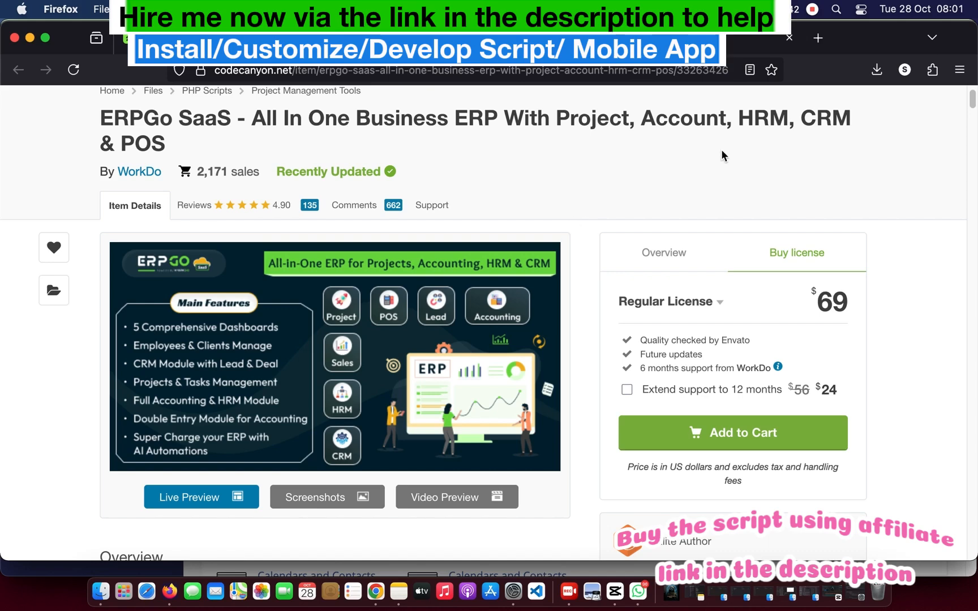
Open the account's Downloads page on CodeCanyon and show the download options for the ERPGo SaaS item
{"action": "scroll", "coordinate": [795, 164], "scroll_direction": "up", "scroll_amount": 3}
{"action": "mouse_move", "coordinate": [890, 116]}
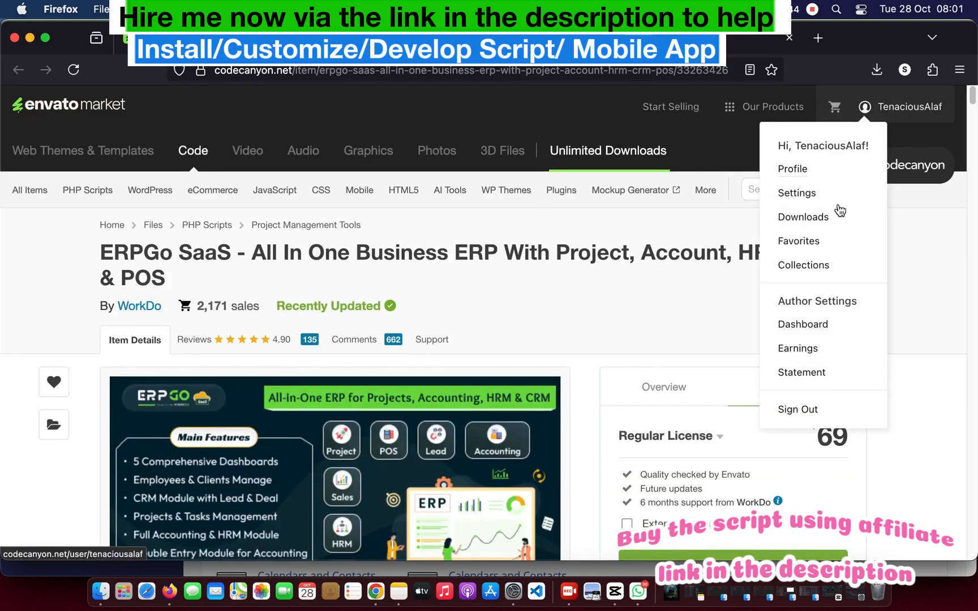
{"action": "left_click", "coordinate": [817, 224]}
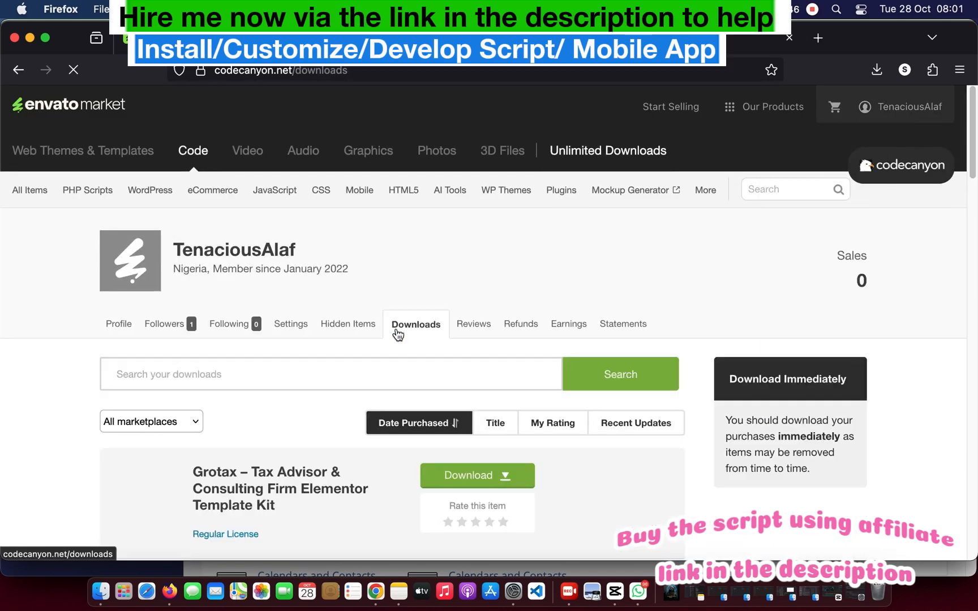
{"action": "scroll", "coordinate": [395, 332], "scroll_direction": "down", "scroll_amount": 3}
{"action": "scroll", "coordinate": [395, 332], "scroll_direction": "down", "scroll_amount": 6}
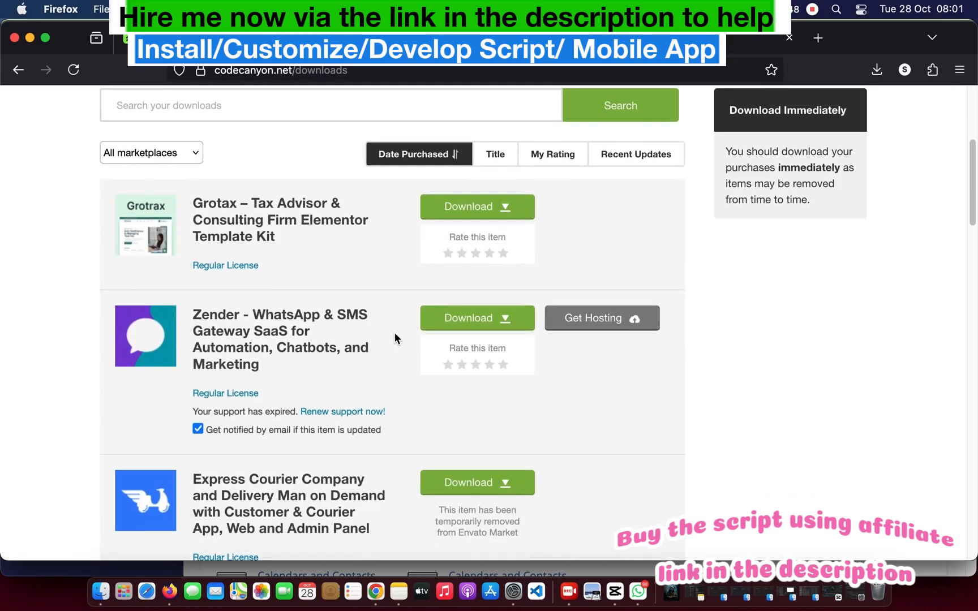
{"action": "scroll", "coordinate": [395, 332], "scroll_direction": "down", "scroll_amount": 7}
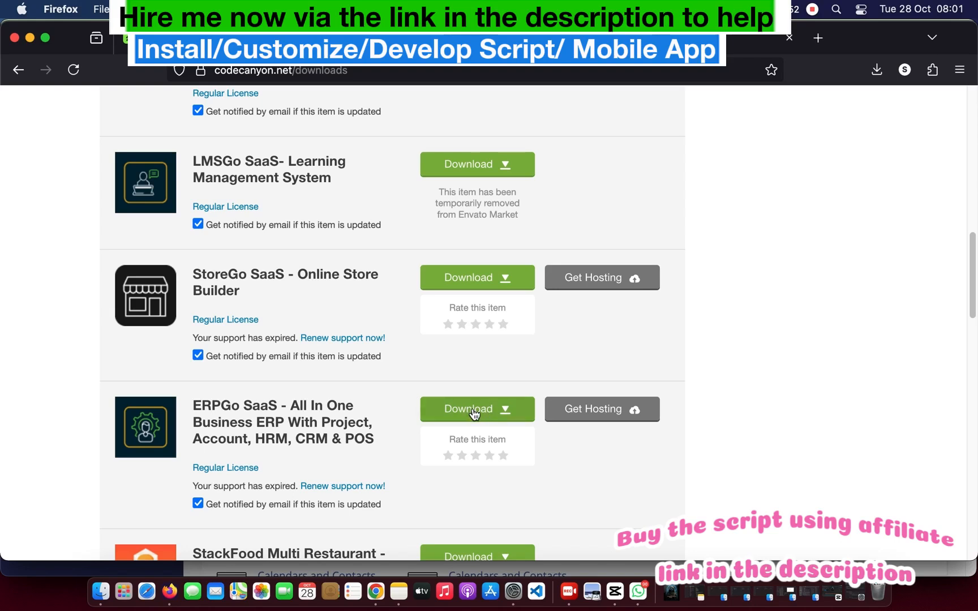
{"action": "left_click", "coordinate": [498, 410]}
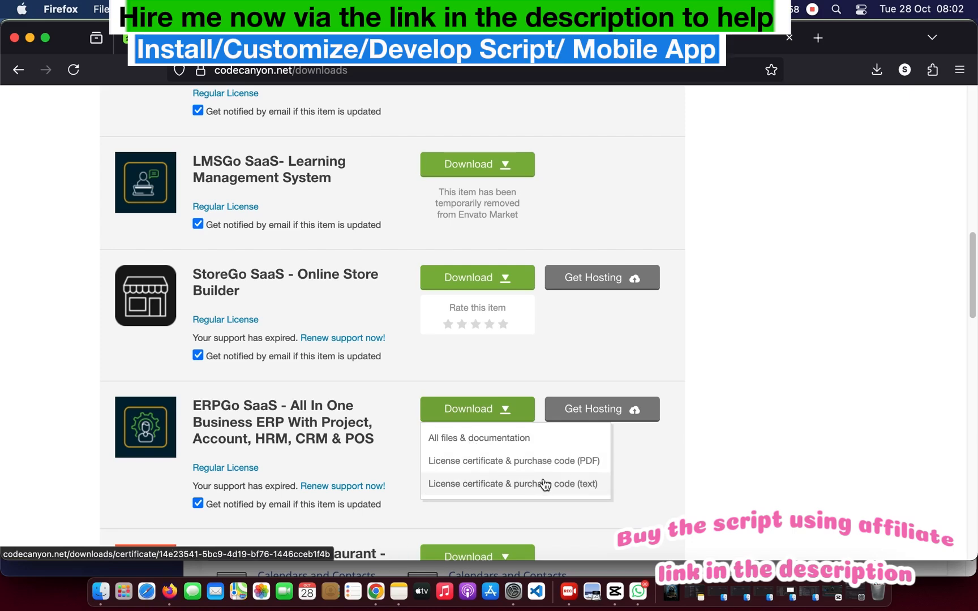
{"action": "scroll", "coordinate": [517, 393], "scroll_direction": "up", "scroll_amount": 10}
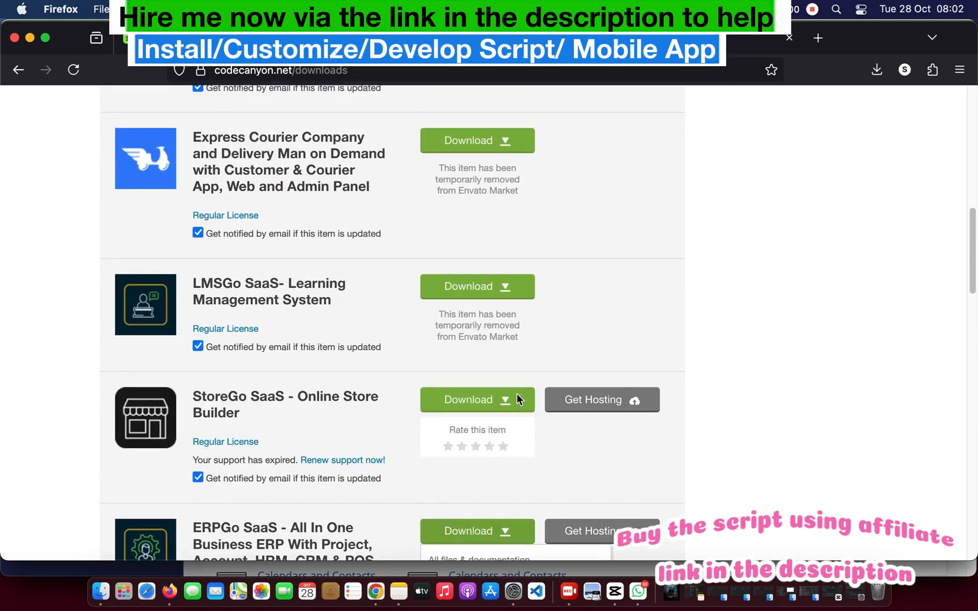
{"action": "scroll", "coordinate": [517, 393], "scroll_direction": "down", "scroll_amount": 4}
{"action": "scroll", "coordinate": [516, 393], "scroll_direction": "up", "scroll_amount": 5}
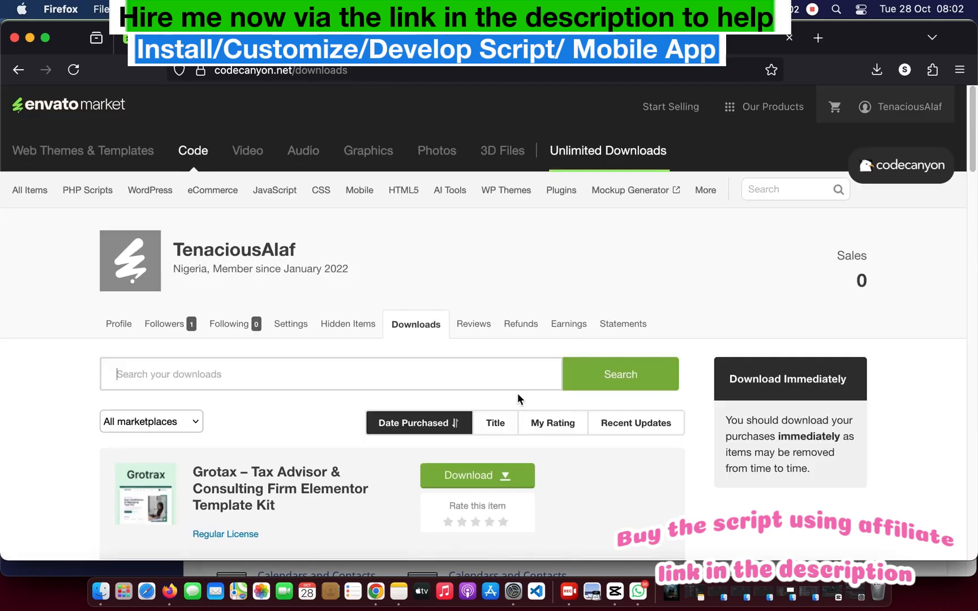
{"action": "mouse_move", "coordinate": [866, 107]}
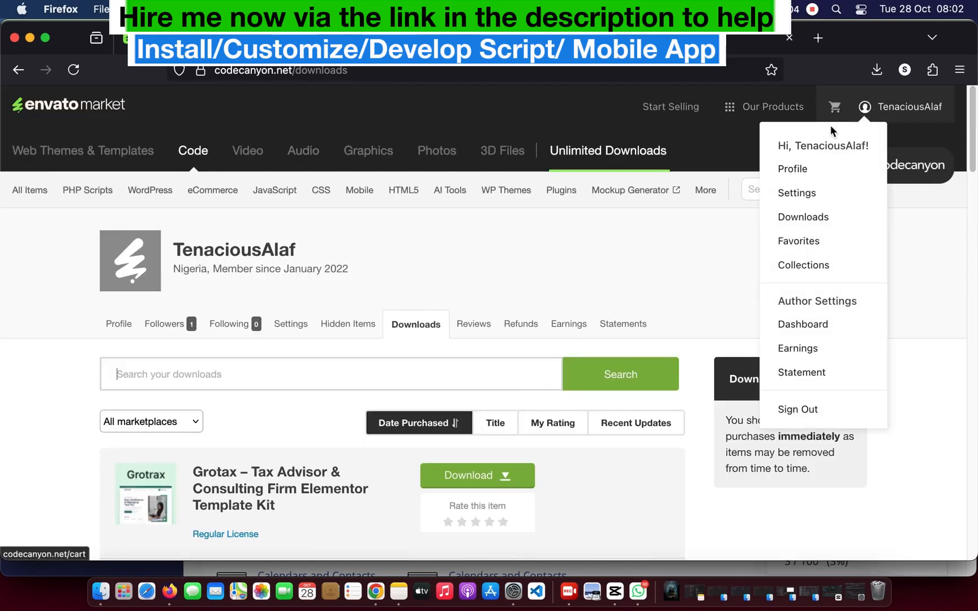
{"action": "left_click", "coordinate": [509, 372]}
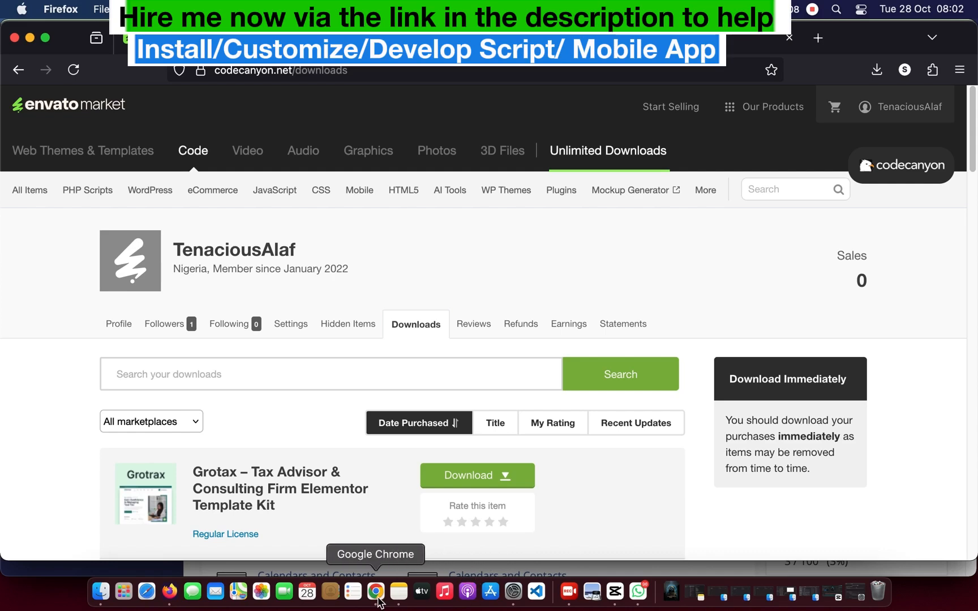
Switch to Finder's Downloads folder and open the ERPGo SaaS license text file to view its purchase code
{"action": "left_click", "coordinate": [376, 592]}
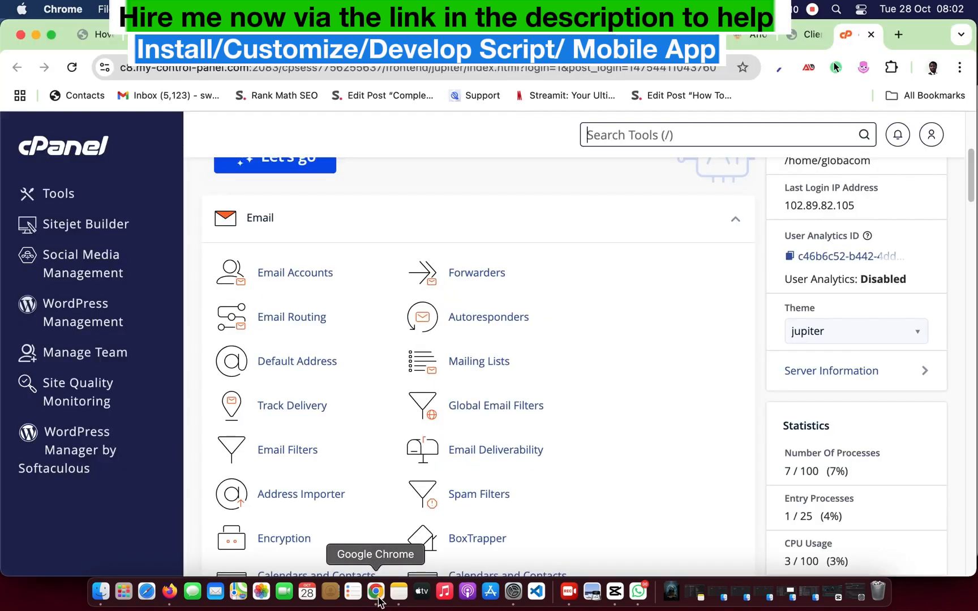
{"action": "left_click", "coordinate": [671, 589]}
{"action": "left_click", "coordinate": [720, 158]}
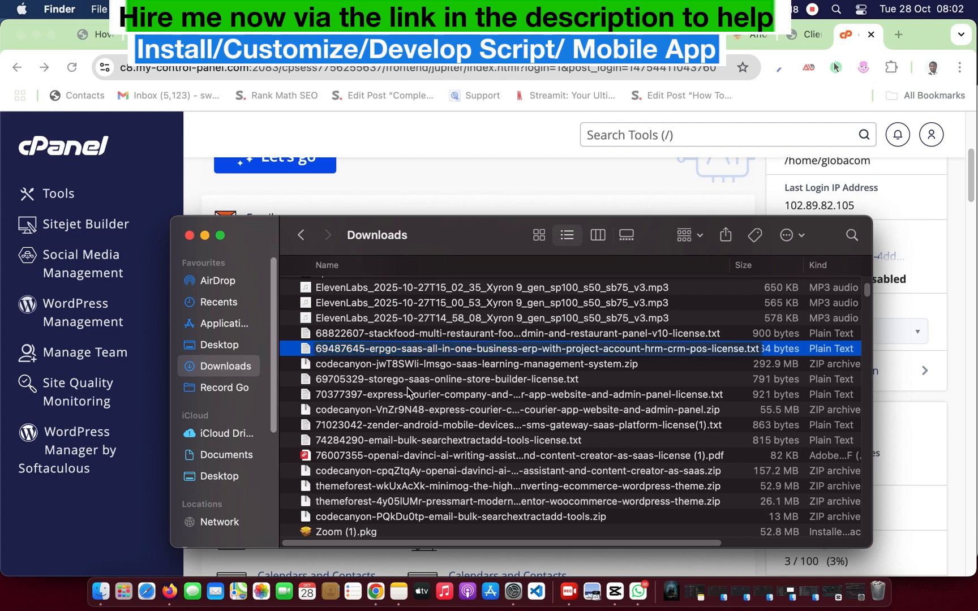
{"action": "left_click", "coordinate": [413, 366]}
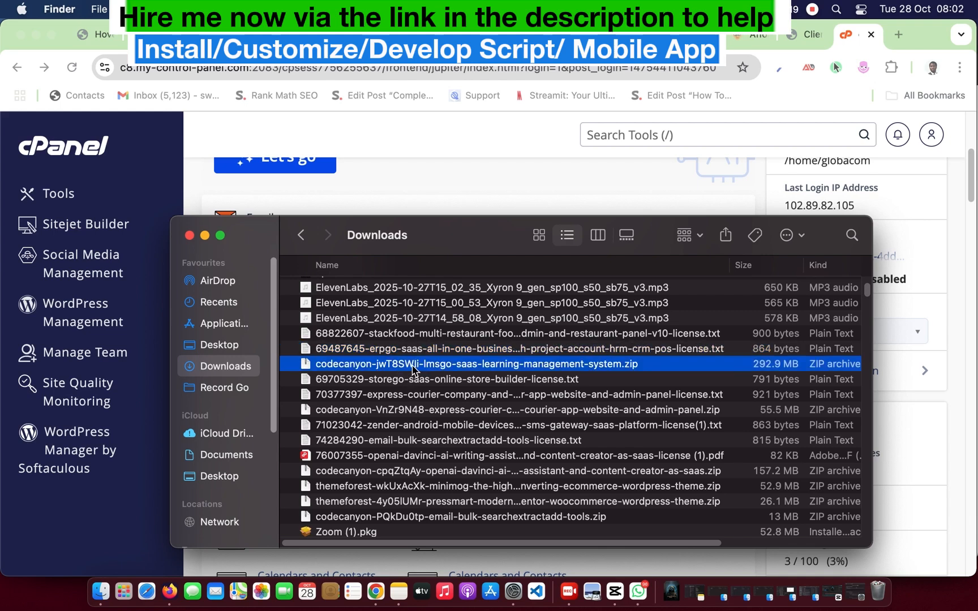
{"action": "left_click", "coordinate": [444, 349]}
{"action": "double_click", "coordinate": [514, 349]}
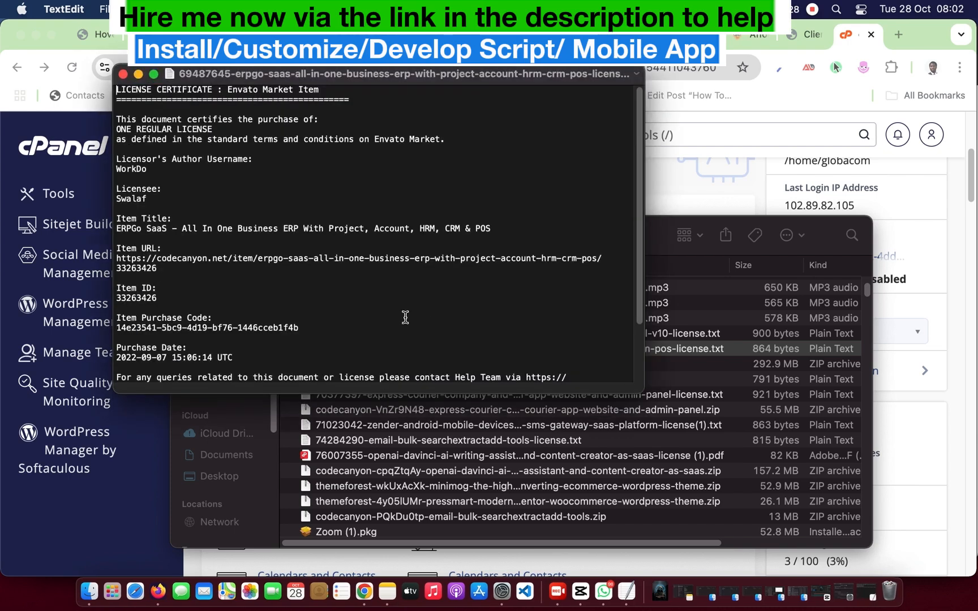
Close the ERPGo license file and the leftover DaVinci documentation text file, and quit TextEdit
{"action": "left_click", "coordinate": [123, 74]}
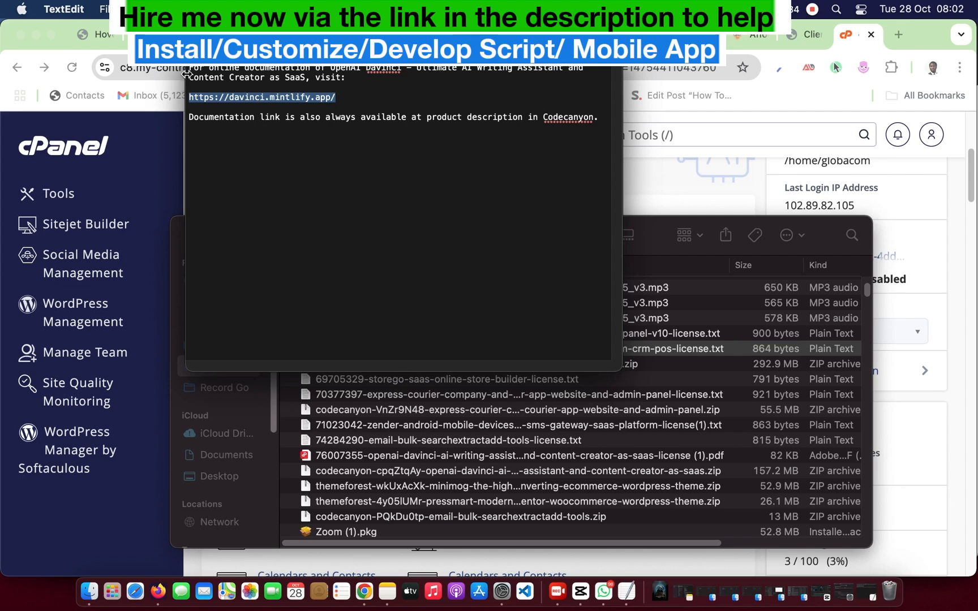
{"action": "left_click", "coordinate": [197, 55]}
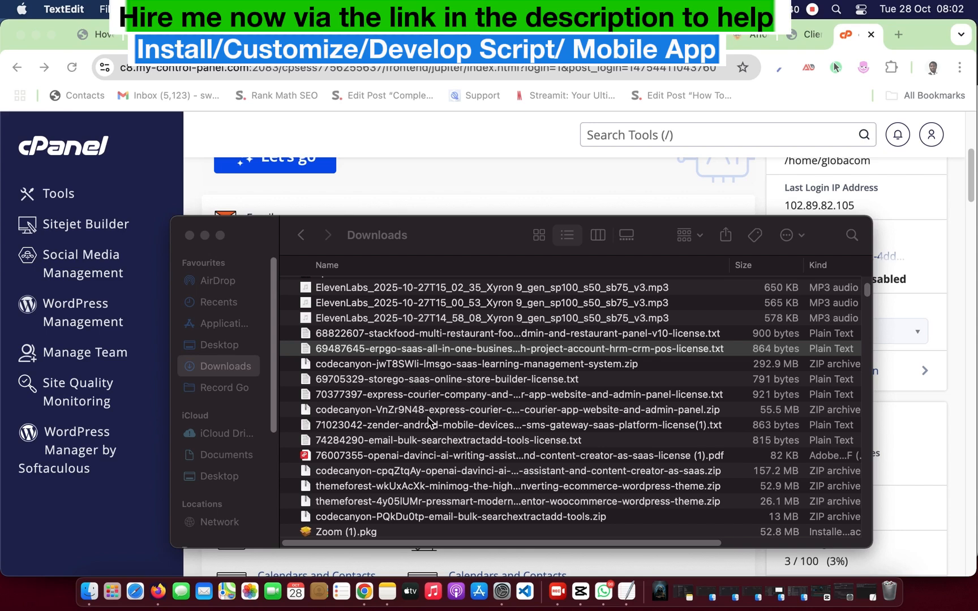
{"action": "scroll", "coordinate": [428, 422], "scroll_direction": "down", "scroll_amount": 2}
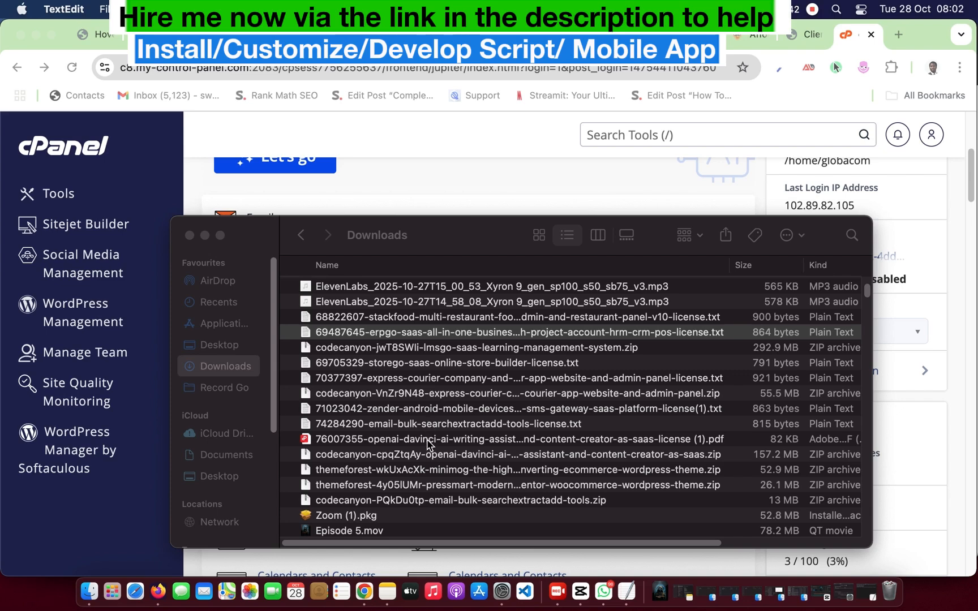
{"action": "scroll", "coordinate": [466, 479], "scroll_direction": "down", "scroll_amount": 5}
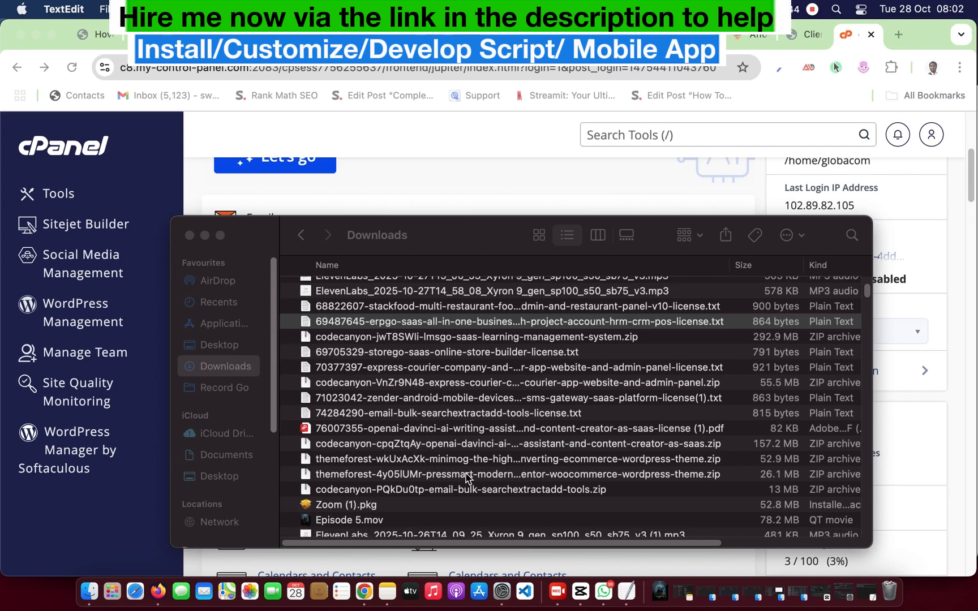
{"action": "scroll", "coordinate": [466, 480], "scroll_direction": "up", "scroll_amount": 8}
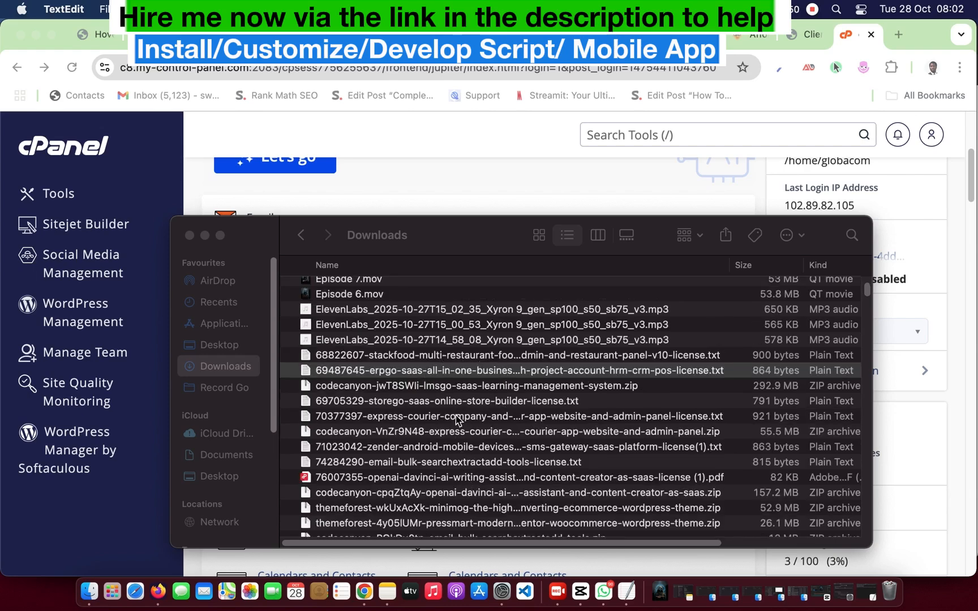
{"action": "key", "text": "super+q"}
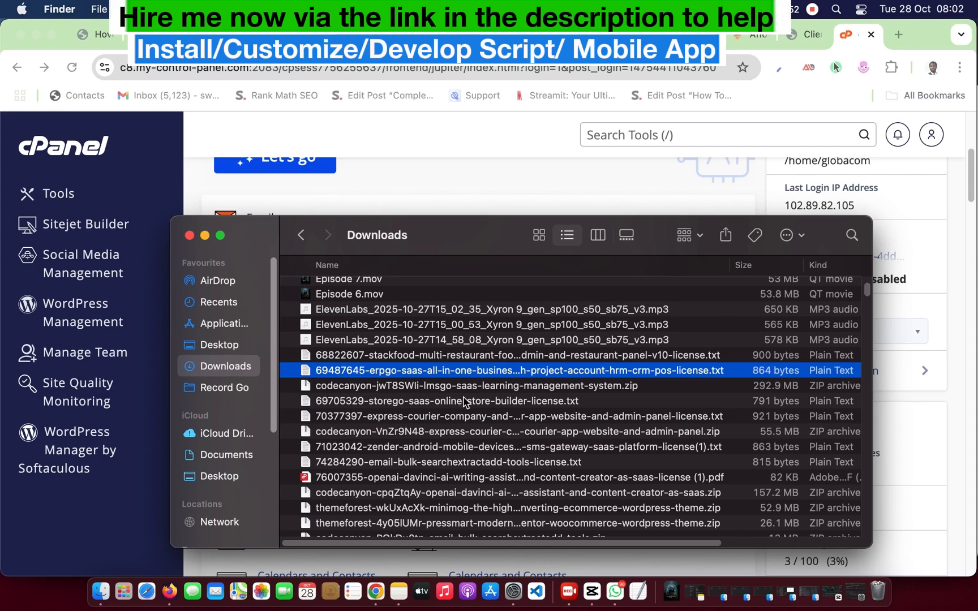
Look through the license files and ZIP archives in the Downloads folder for the ERPGo SaaS script package
{"action": "left_click", "coordinate": [455, 356]}
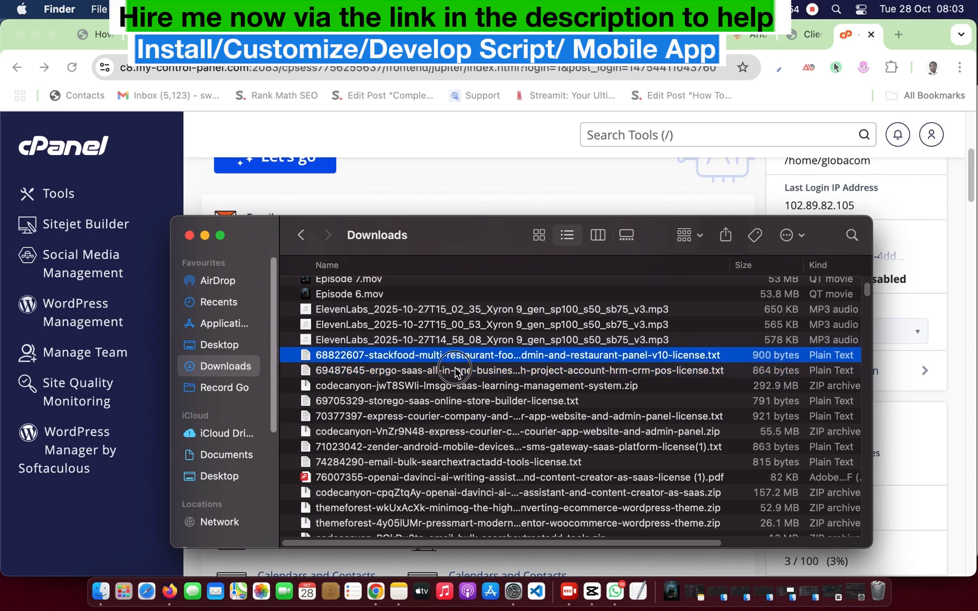
{"action": "left_click", "coordinate": [456, 371]}
{"action": "left_click", "coordinate": [456, 387]}
{"action": "left_click", "coordinate": [461, 430]}
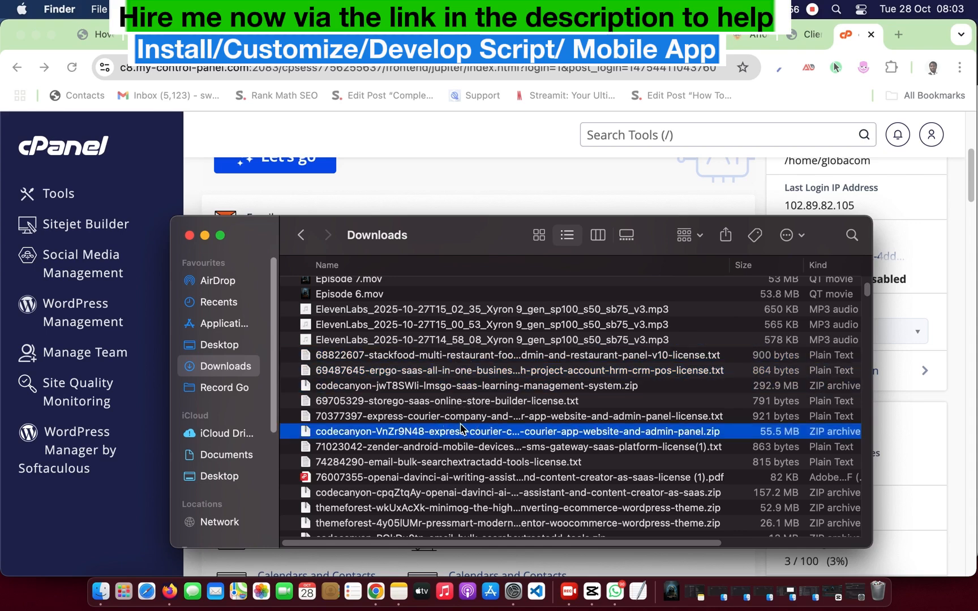
{"action": "left_click", "coordinate": [417, 403]}
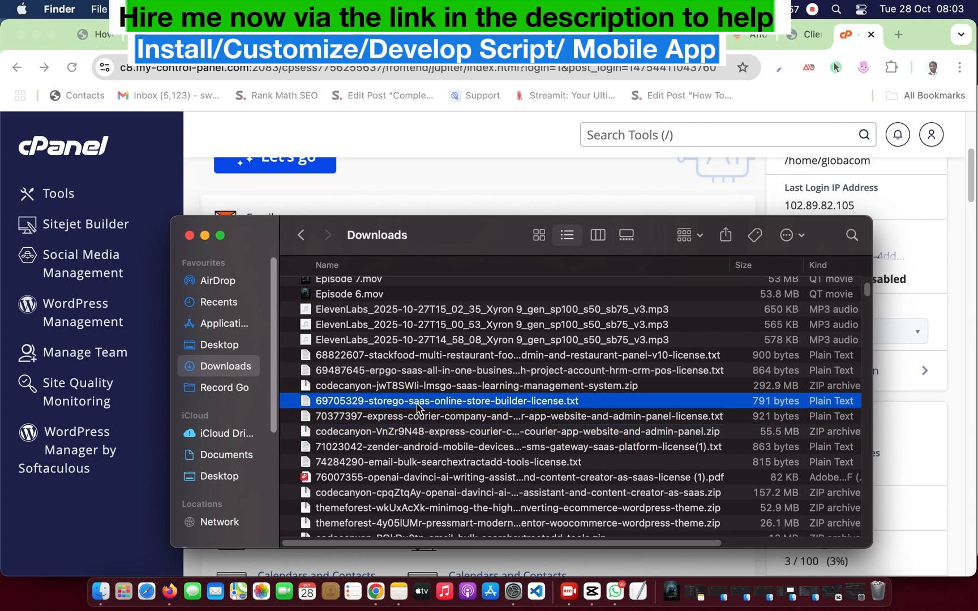
{"action": "left_click", "coordinate": [415, 374]}
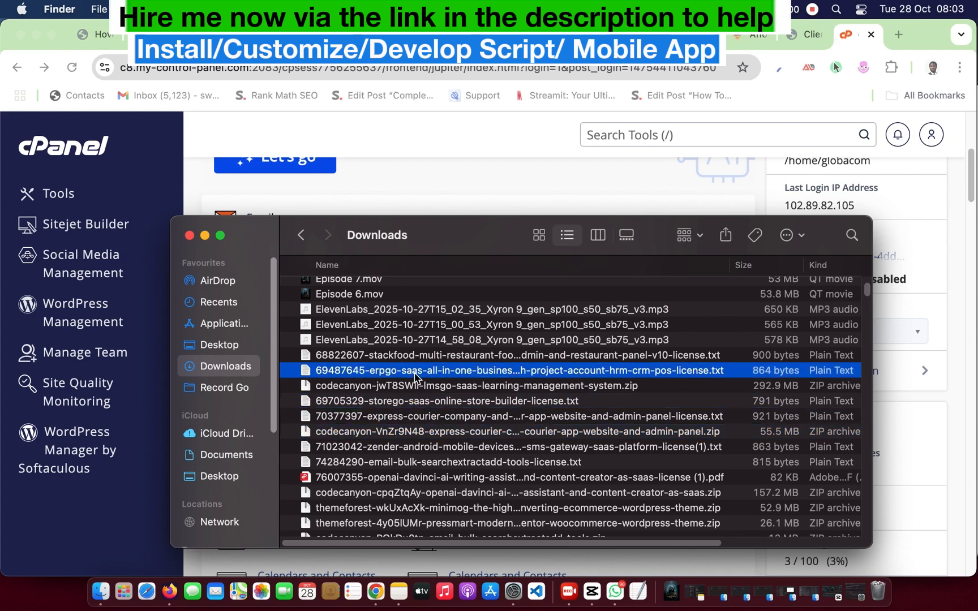
{"action": "scroll", "coordinate": [414, 377], "scroll_direction": "up", "scroll_amount": 5}
{"action": "scroll", "coordinate": [415, 377], "scroll_direction": "down", "scroll_amount": 6}
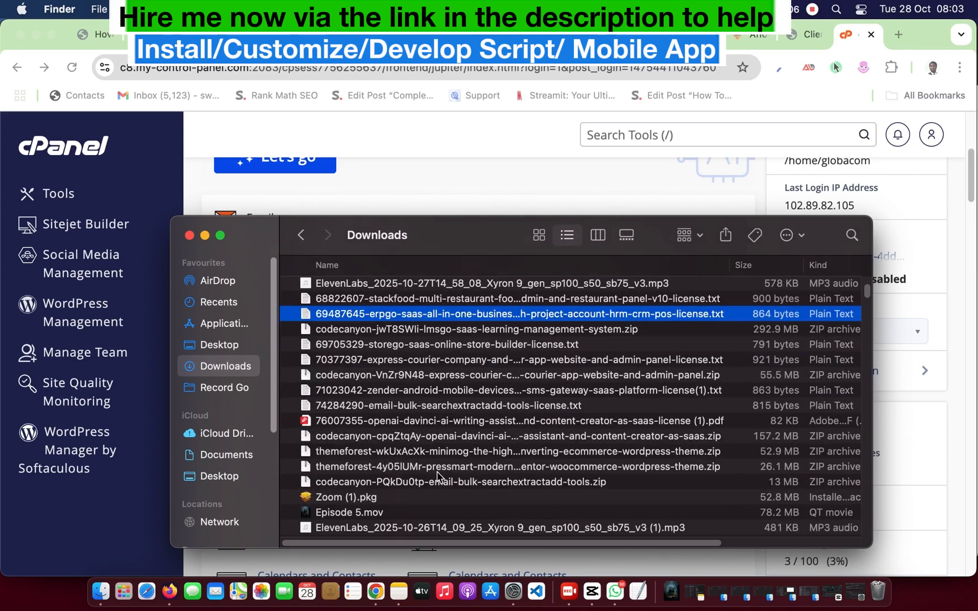
{"action": "scroll", "coordinate": [447, 470], "scroll_direction": "down", "scroll_amount": 1}
{"action": "scroll", "coordinate": [444, 467], "scroll_direction": "down", "scroll_amount": 5}
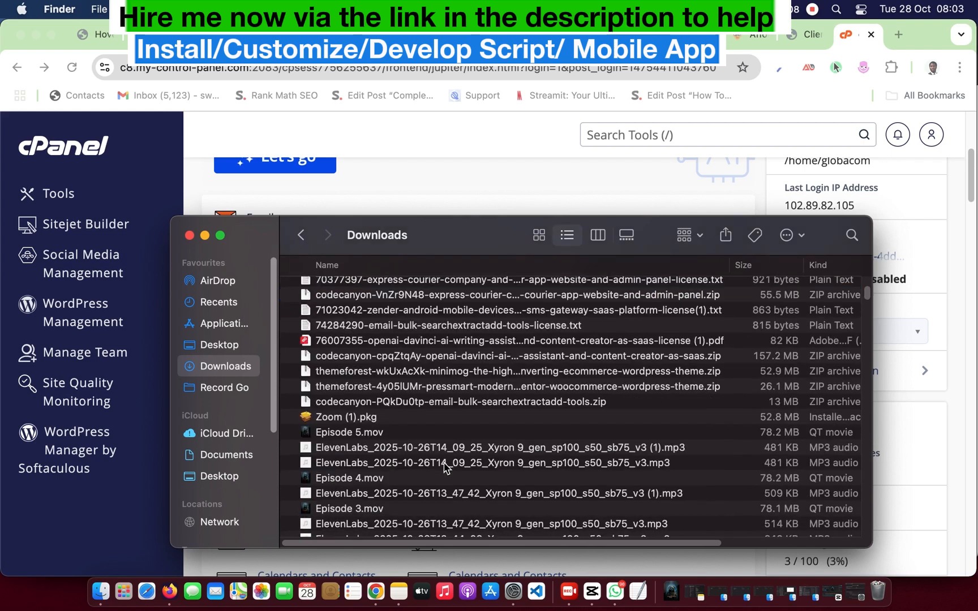
Switch to Firefox and download all files and documentation for the ERPGo SaaS item from the CodeCanyon downloads list
{"action": "left_click", "coordinate": [169, 592]}
{"action": "scroll", "coordinate": [396, 399], "scroll_direction": "down", "scroll_amount": 5}
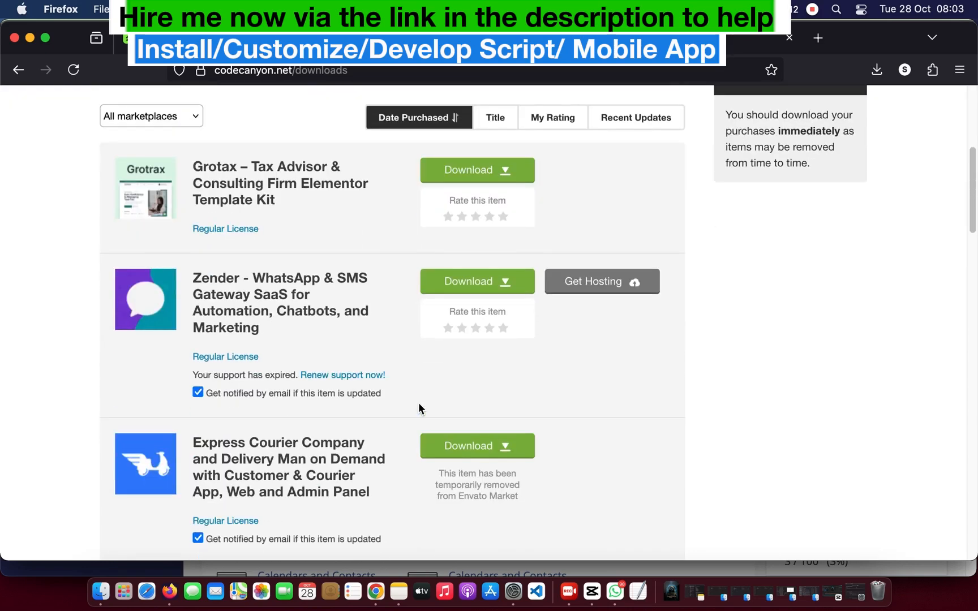
{"action": "scroll", "coordinate": [447, 413], "scroll_direction": "down", "scroll_amount": 3}
{"action": "scroll", "coordinate": [480, 424], "scroll_direction": "down", "scroll_amount": 2}
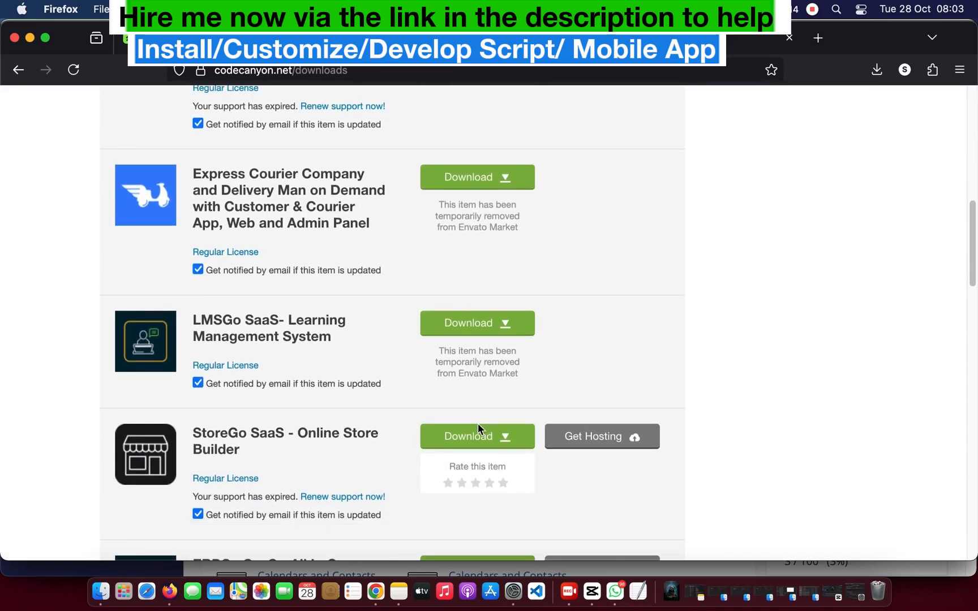
{"action": "scroll", "coordinate": [477, 435], "scroll_direction": "down", "scroll_amount": 3}
{"action": "left_click", "coordinate": [478, 440]}
{"action": "left_click", "coordinate": [481, 442]}
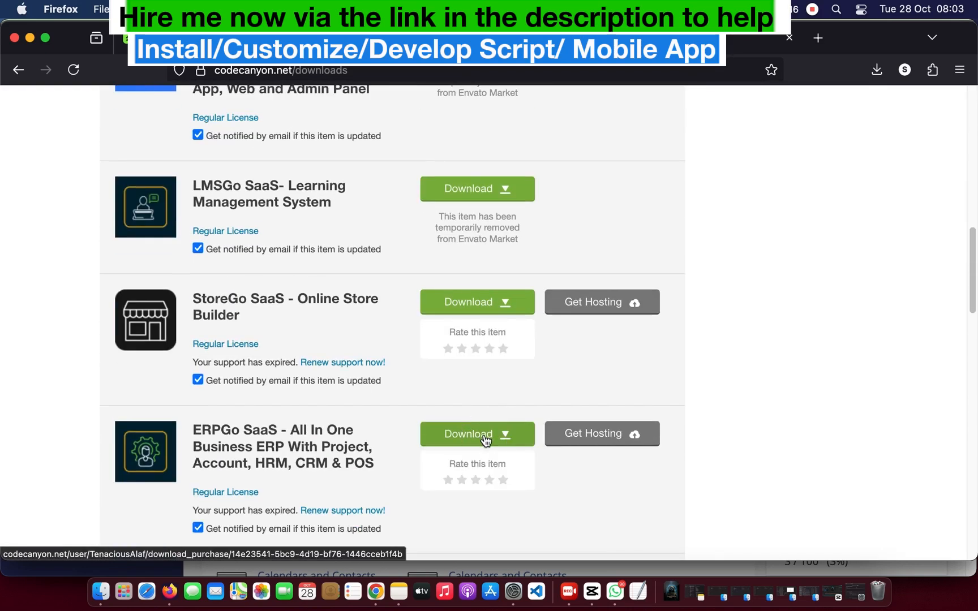
{"action": "left_click", "coordinate": [485, 439]}
{"action": "left_click", "coordinate": [485, 465]}
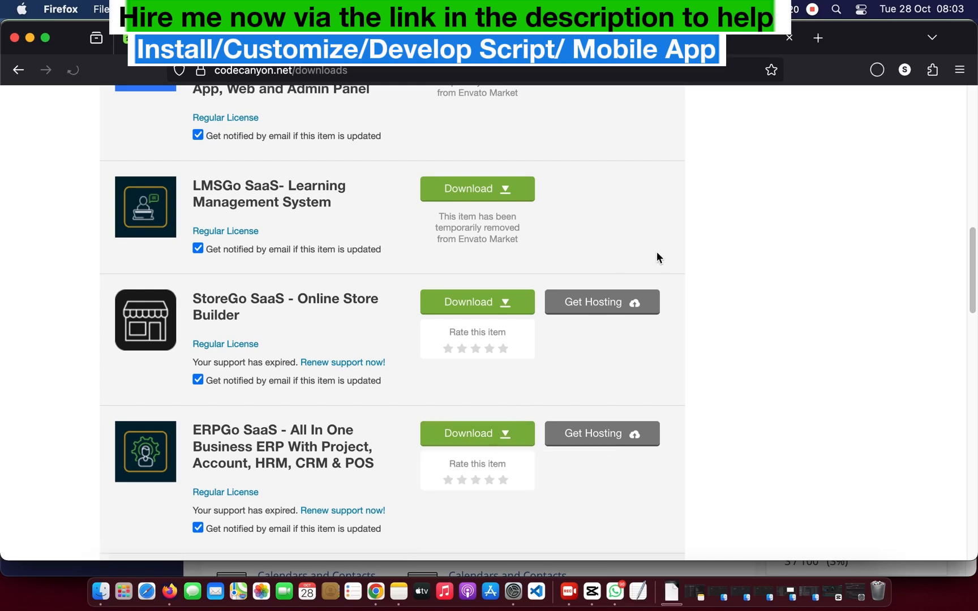
Check the progress of the ERPGo ZIP file in the browser's download list
{"action": "left_click", "coordinate": [877, 74]}
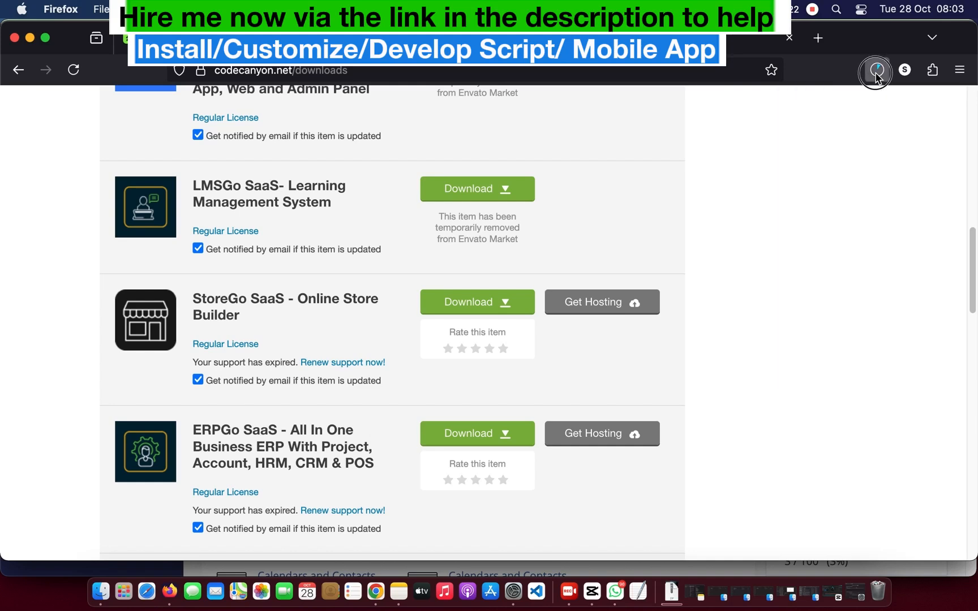
{"action": "left_click", "coordinate": [876, 72]}
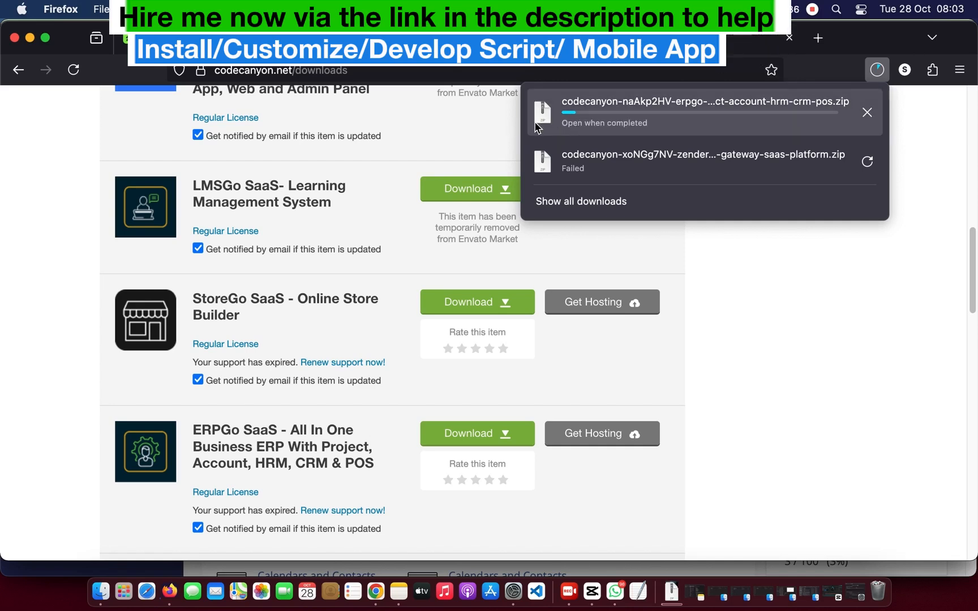
{"action": "left_click", "coordinate": [262, 9]}
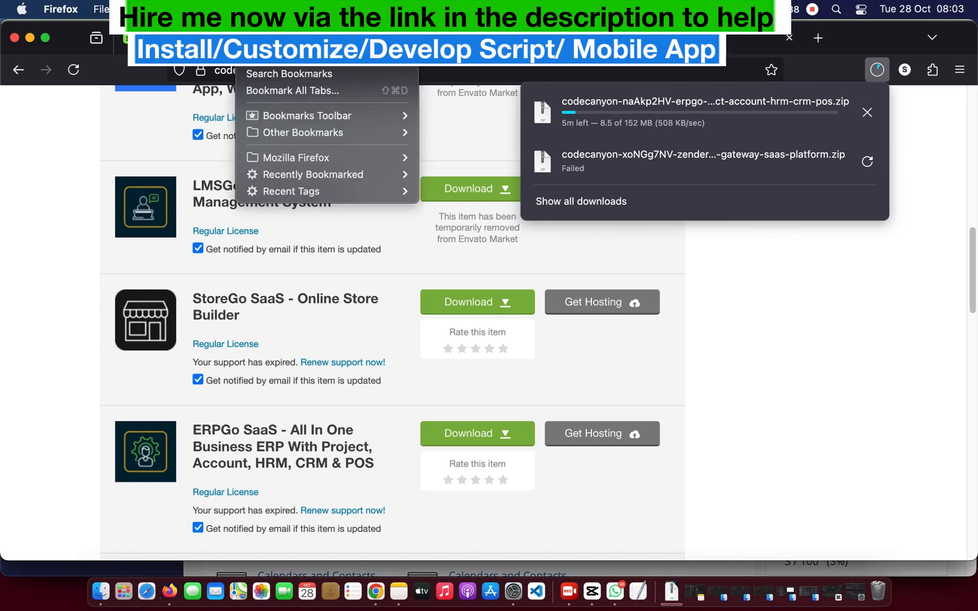
{"action": "left_click", "coordinate": [262, 9]}
{"action": "left_click", "coordinate": [632, 406]}
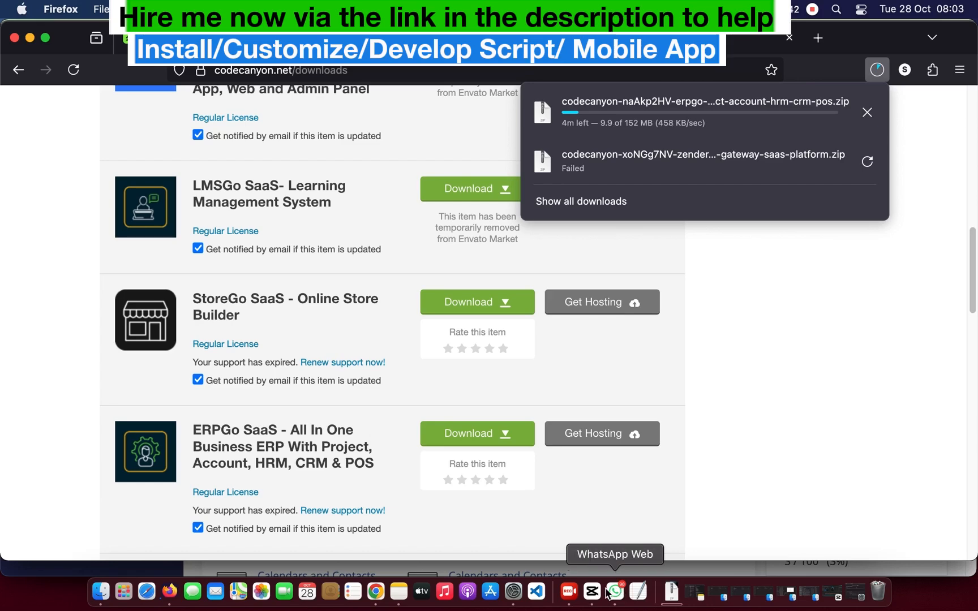
Switch to Chrome and bring up the already open Asura Hosting home page
{"action": "left_click", "coordinate": [385, 597]}
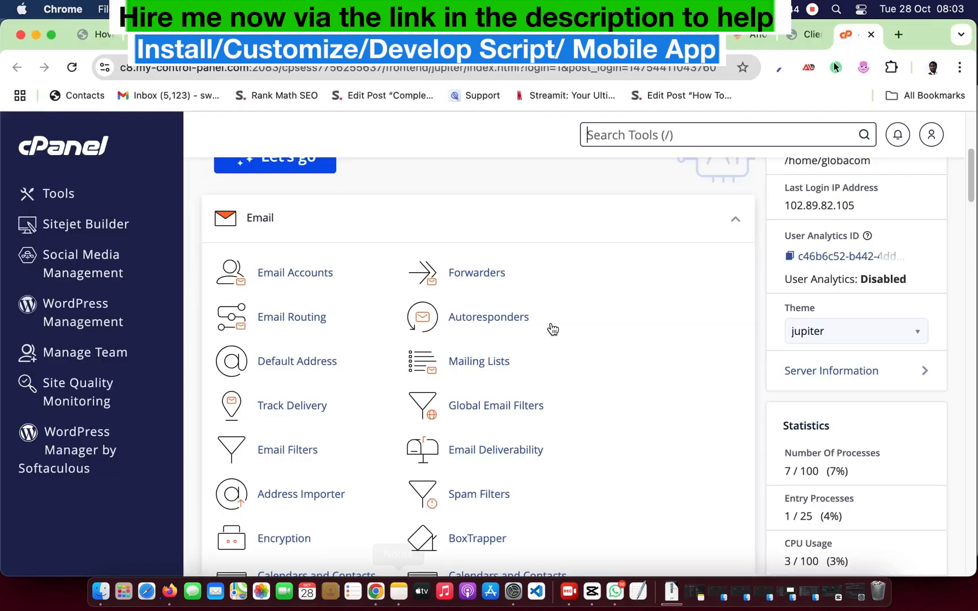
{"action": "left_click", "coordinate": [737, 35]}
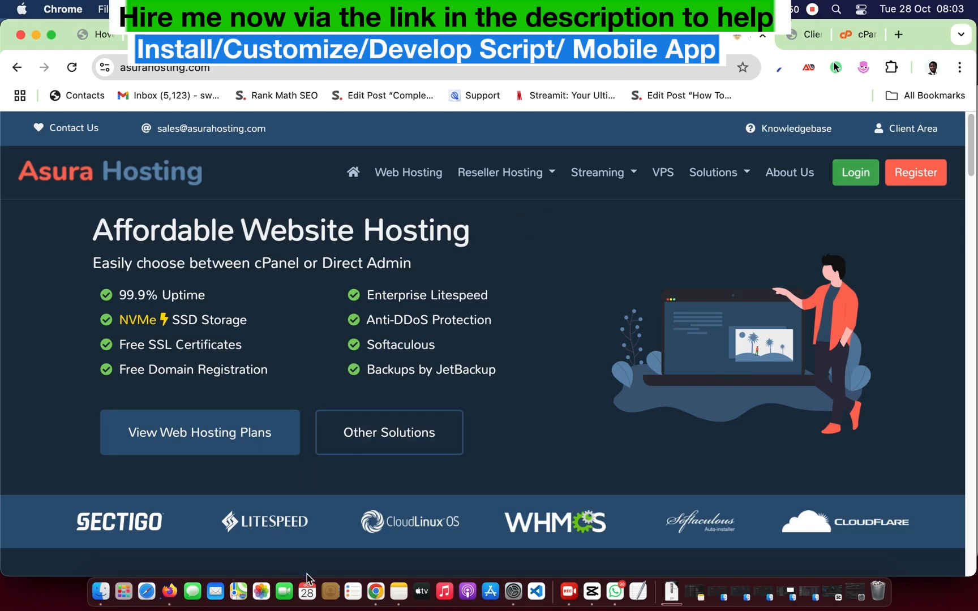
Switch to Firefox, open the ERPGo SaaS item page from the CodeCanyon downloads list, and show its license purchase options
{"action": "left_click", "coordinate": [375, 591]}
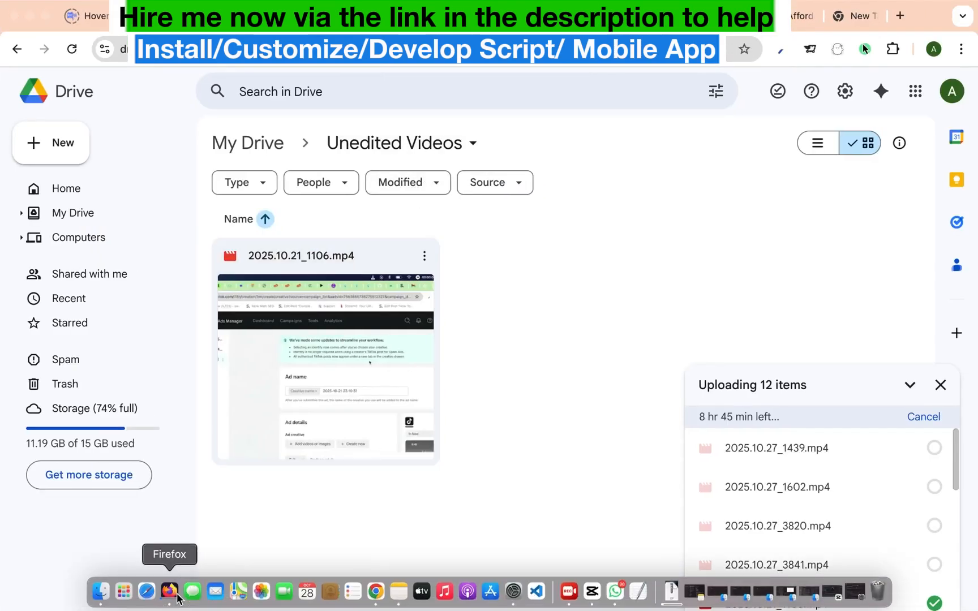
{"action": "left_click", "coordinate": [169, 591]}
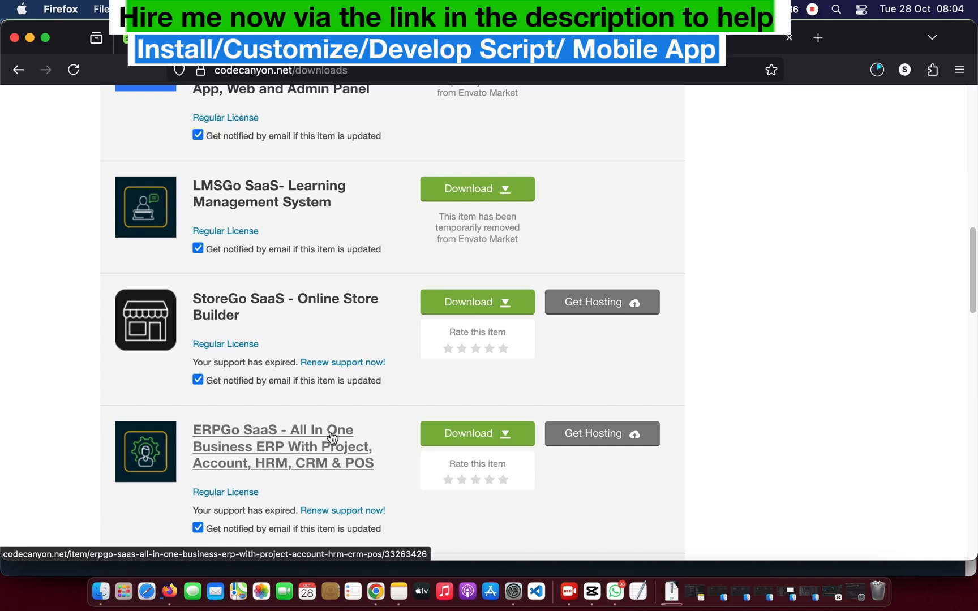
{"action": "left_click", "coordinate": [289, 447]}
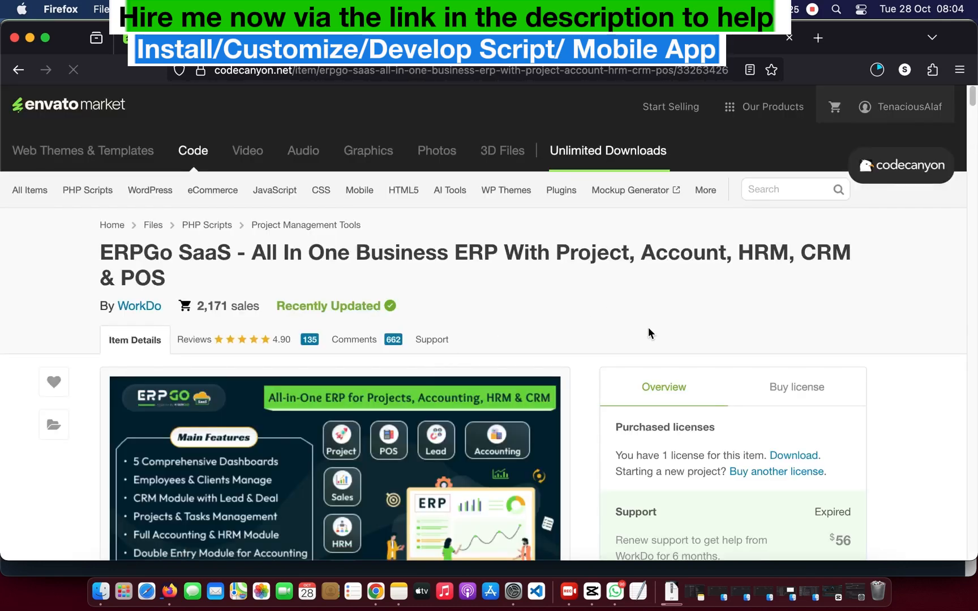
{"action": "left_click", "coordinate": [784, 389]}
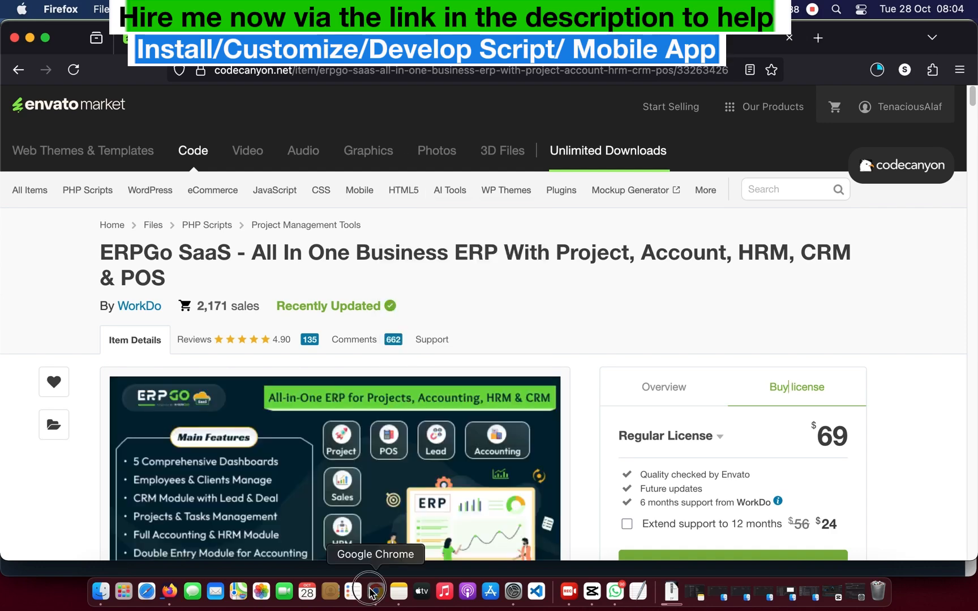
Switch to Chrome and look over the Asura Hosting home page's features, hosting services and starting prices
{"action": "left_click", "coordinate": [375, 592]}
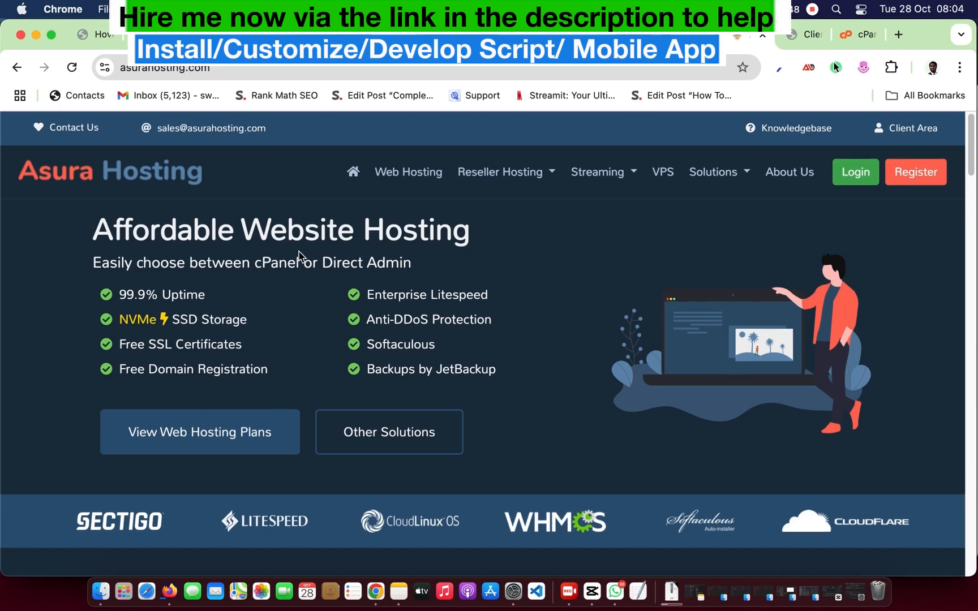
{"action": "scroll", "coordinate": [300, 258], "scroll_direction": "down", "scroll_amount": 10}
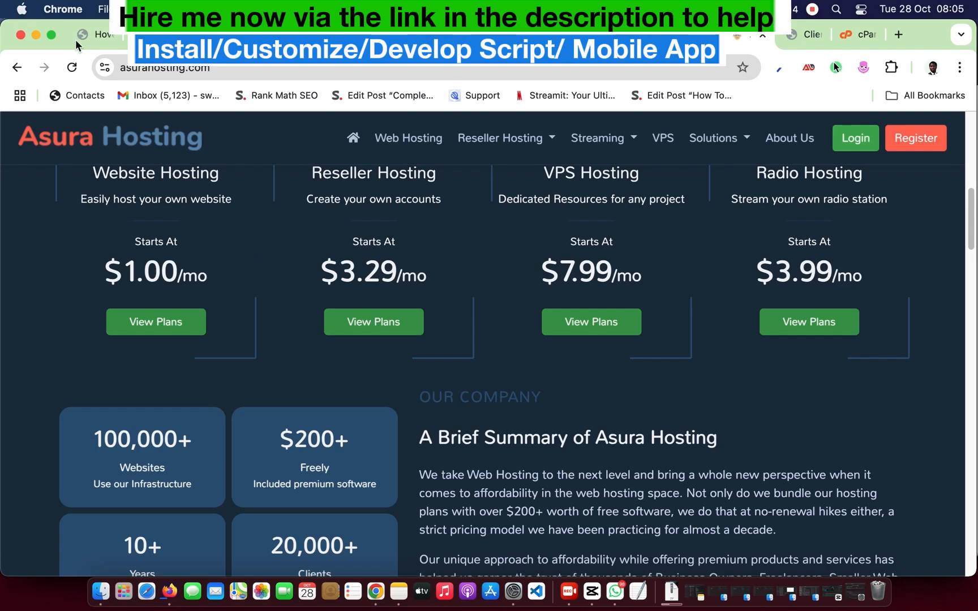
{"action": "left_click", "coordinate": [193, 260]}
{"action": "scroll", "coordinate": [195, 258], "scroll_direction": "down", "scroll_amount": 4}
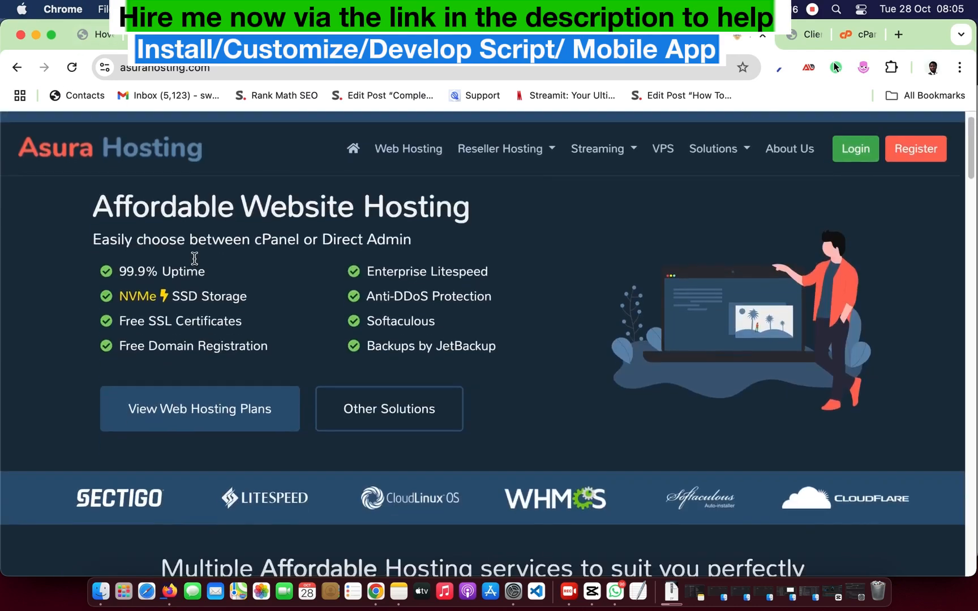
{"action": "scroll", "coordinate": [286, 261], "scroll_direction": "down", "scroll_amount": 2}
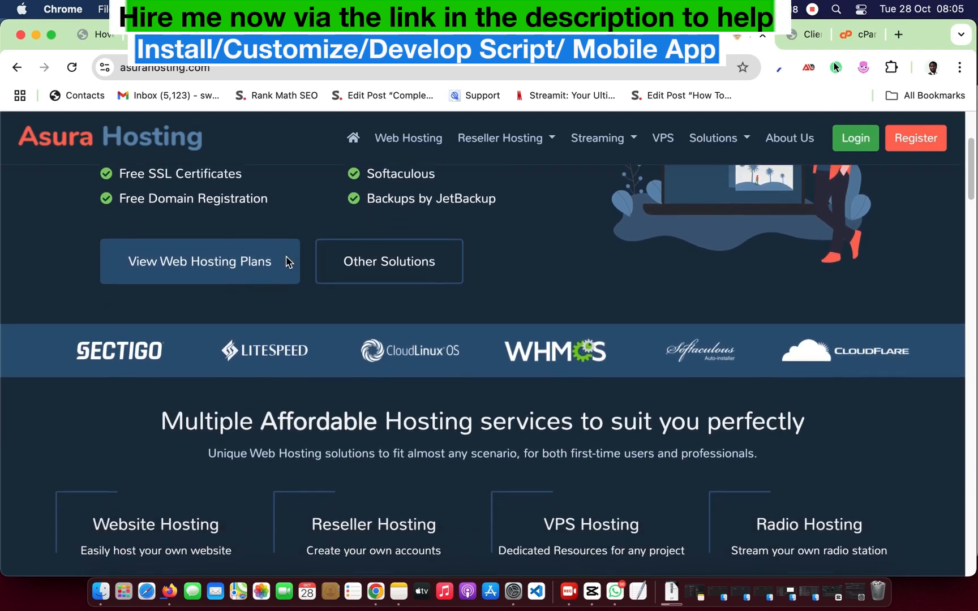
{"action": "scroll", "coordinate": [285, 258], "scroll_direction": "up", "scroll_amount": 6}
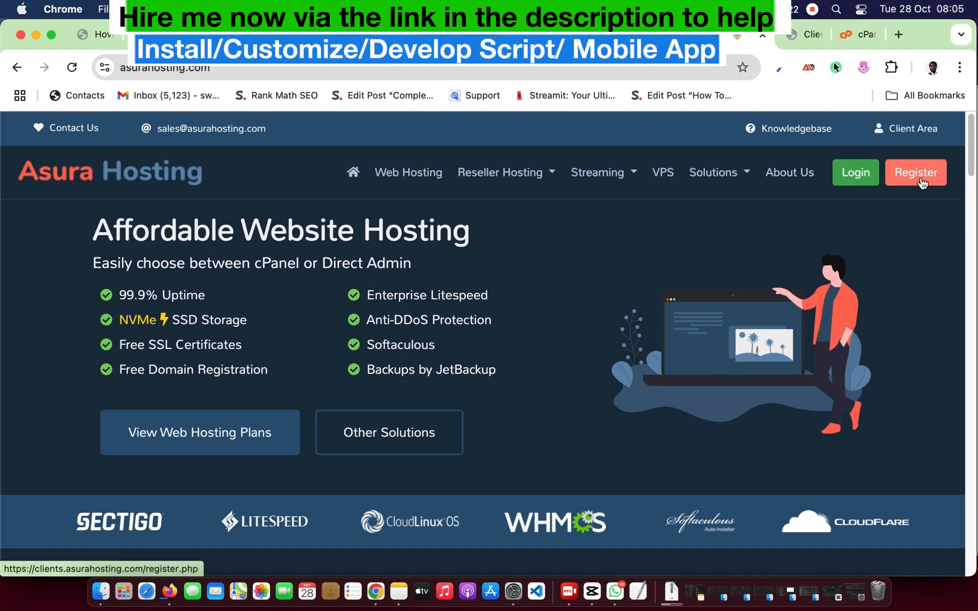
{"action": "scroll", "coordinate": [604, 342], "scroll_direction": "down", "scroll_amount": 10}
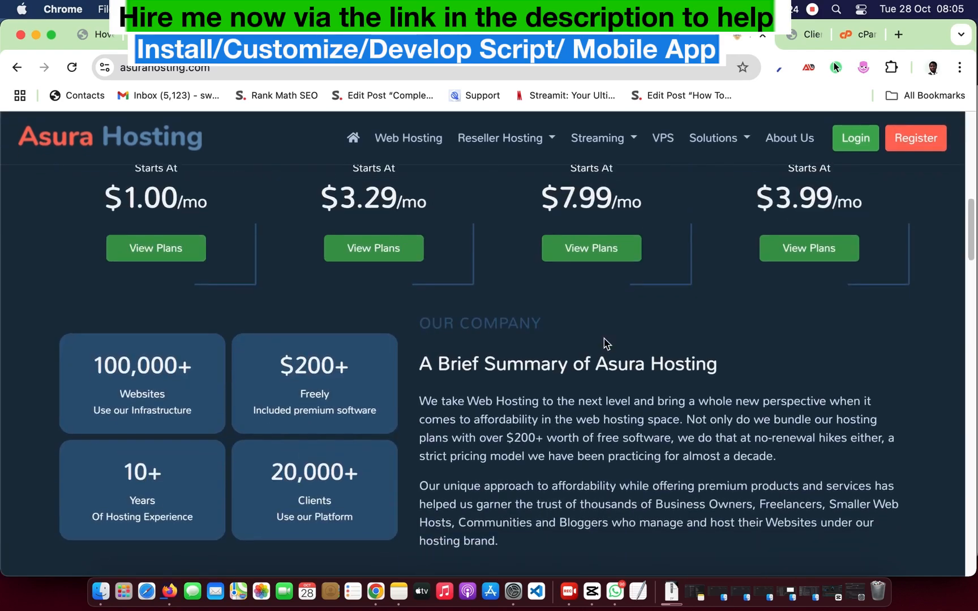
Open the Website Hosting plans and set the control panel to cPanel with yearly billing
{"action": "left_click", "coordinate": [178, 249]}
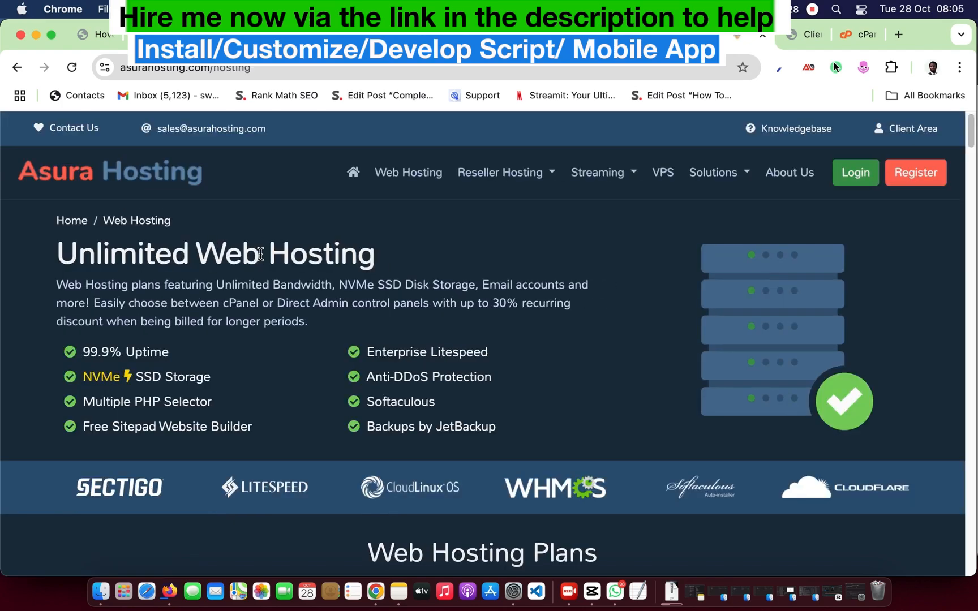
{"action": "scroll", "coordinate": [378, 279], "scroll_direction": "down", "scroll_amount": 15}
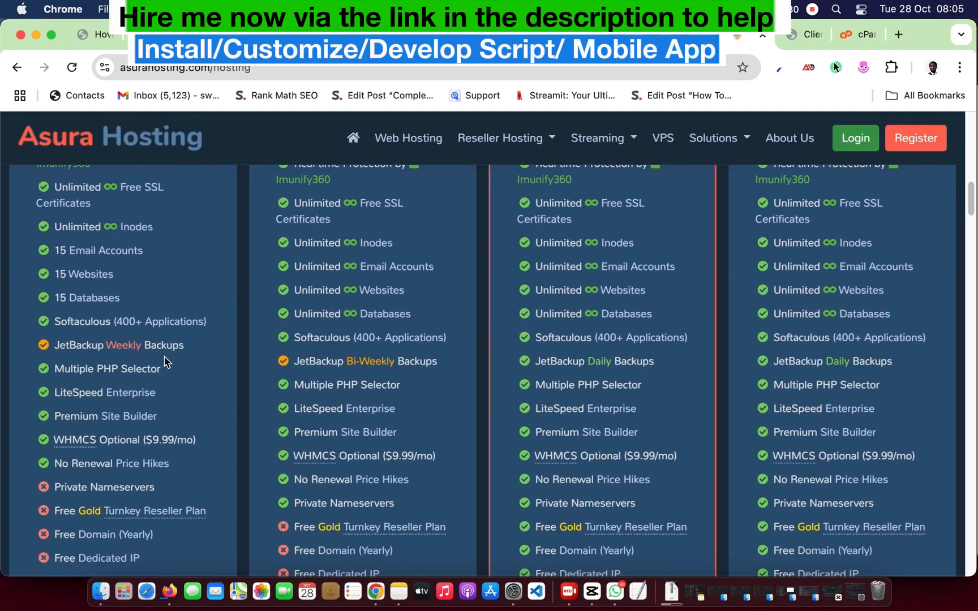
{"action": "scroll", "coordinate": [165, 360], "scroll_direction": "up", "scroll_amount": 10}
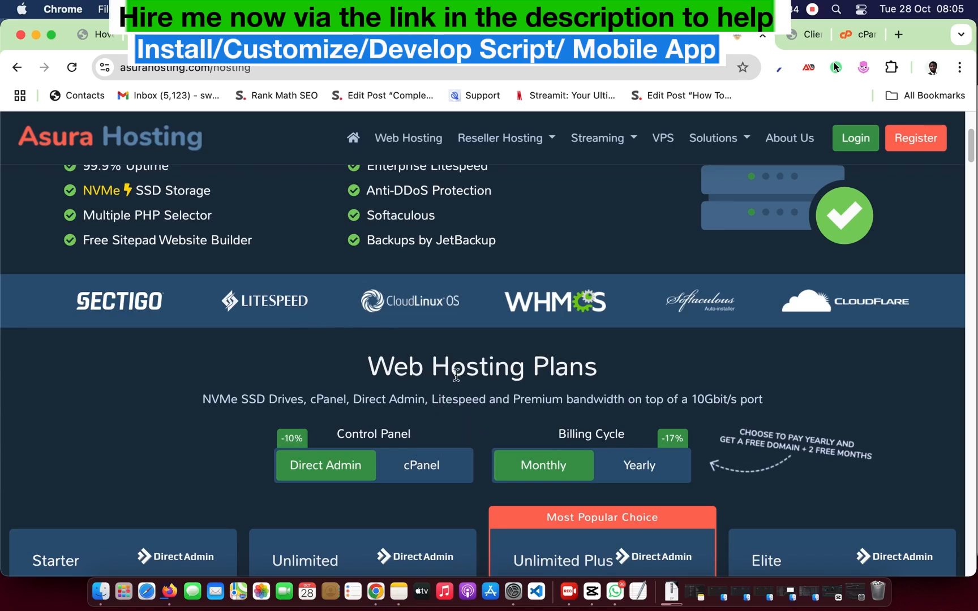
{"action": "left_click", "coordinate": [408, 467]}
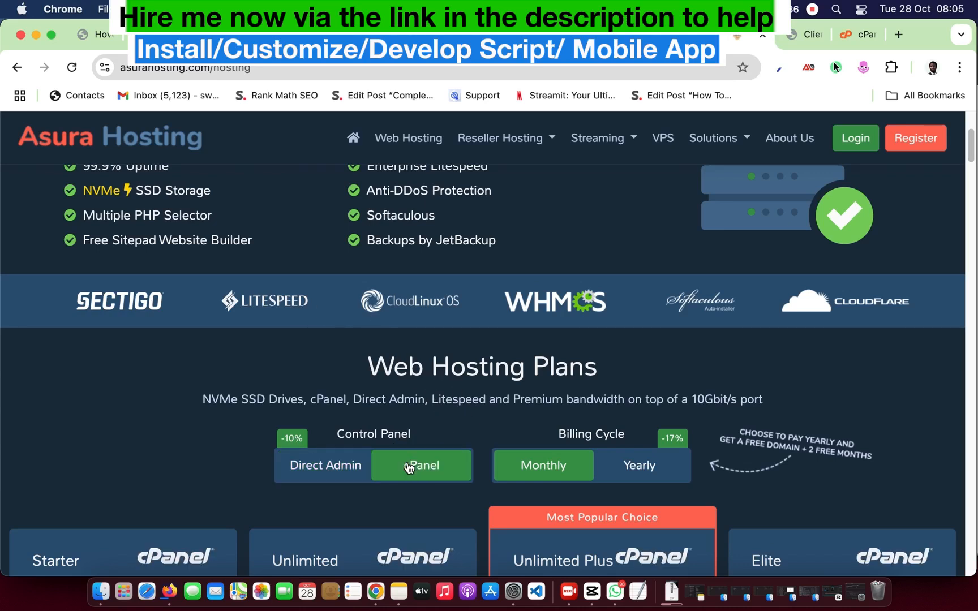
{"action": "scroll", "coordinate": [430, 423], "scroll_direction": "down", "scroll_amount": 1}
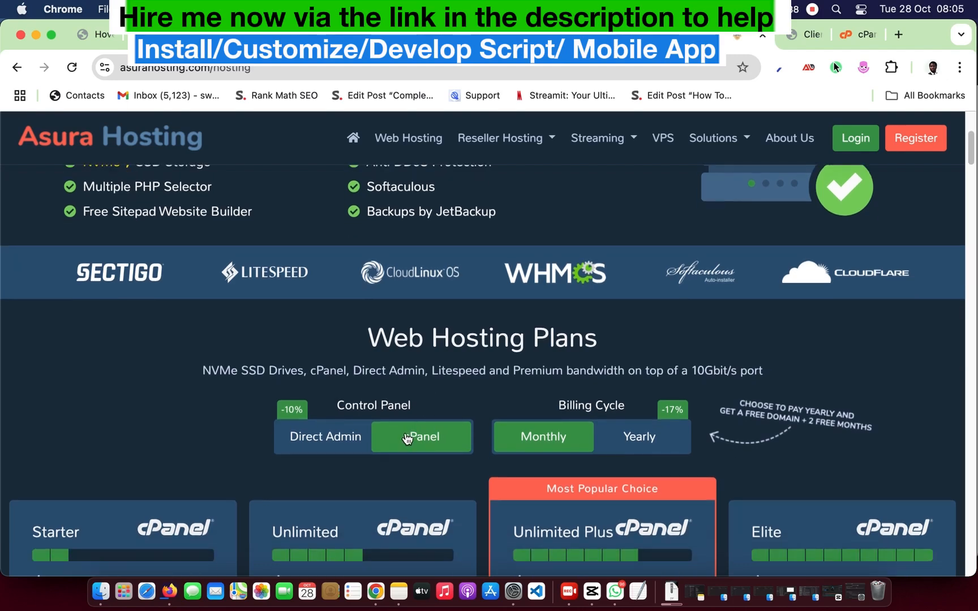
{"action": "left_click", "coordinate": [651, 433]}
Examine the Starter cPanel plan's yearly price, storage, website and database allowances, and remaining features
{"action": "scroll", "coordinate": [585, 408], "scroll_direction": "down", "scroll_amount": 8}
{"action": "scroll", "coordinate": [526, 416], "scroll_direction": "up", "scroll_amount": 5}
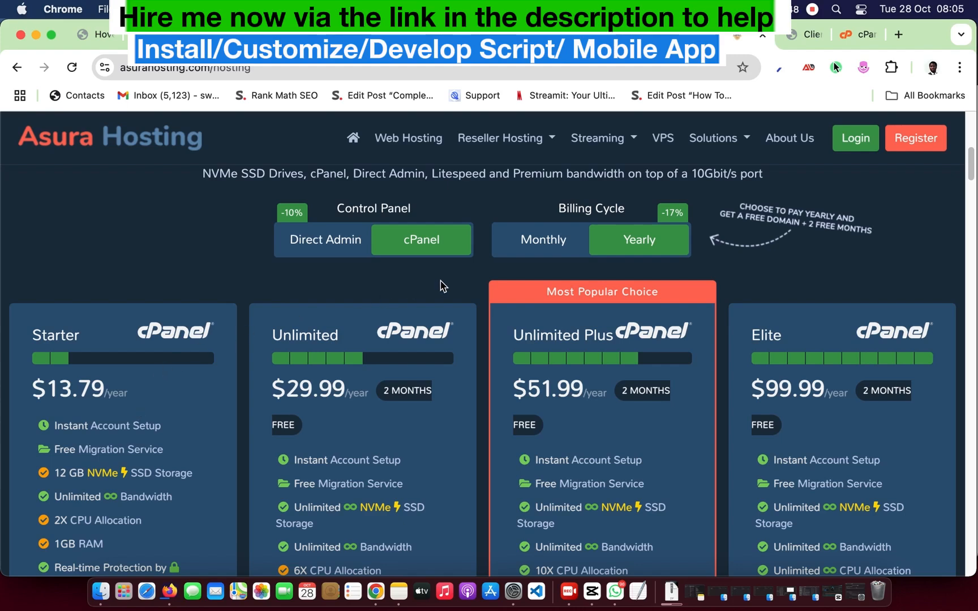
{"action": "scroll", "coordinate": [441, 284], "scroll_direction": "down", "scroll_amount": 7}
{"action": "scroll", "coordinate": [214, 382], "scroll_direction": "down", "scroll_amount": 1}
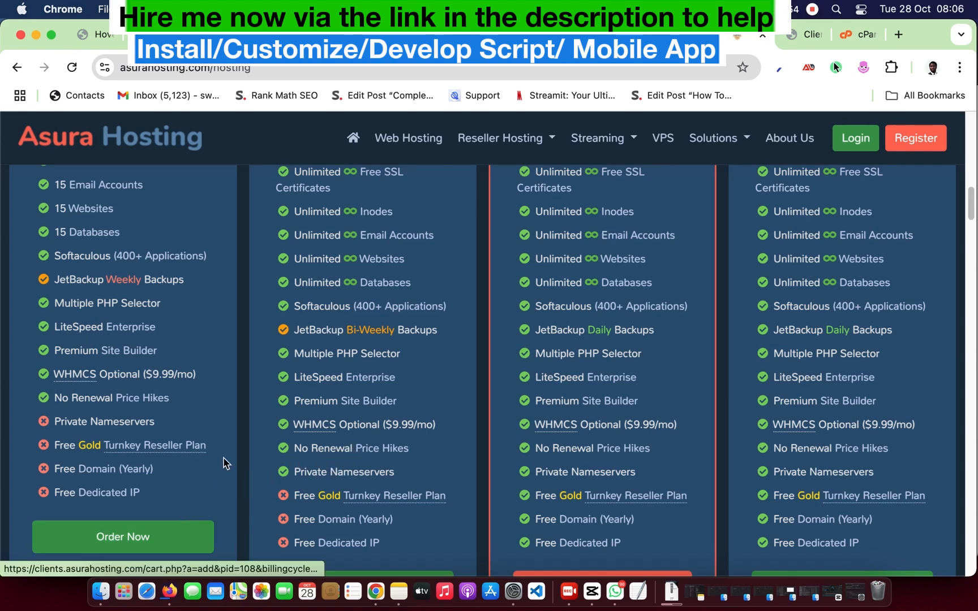
{"action": "scroll", "coordinate": [353, 413], "scroll_direction": "up", "scroll_amount": 3}
{"action": "scroll", "coordinate": [353, 413], "scroll_direction": "up", "scroll_amount": 5}
{"action": "scroll", "coordinate": [353, 416], "scroll_direction": "down", "scroll_amount": 2}
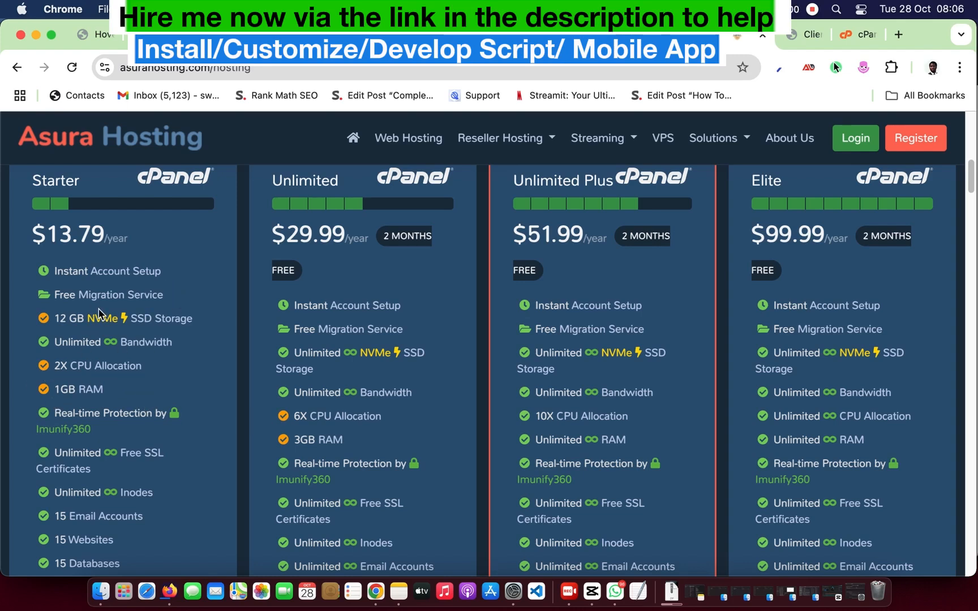
{"action": "scroll", "coordinate": [82, 451], "scroll_direction": "down", "scroll_amount": 3}
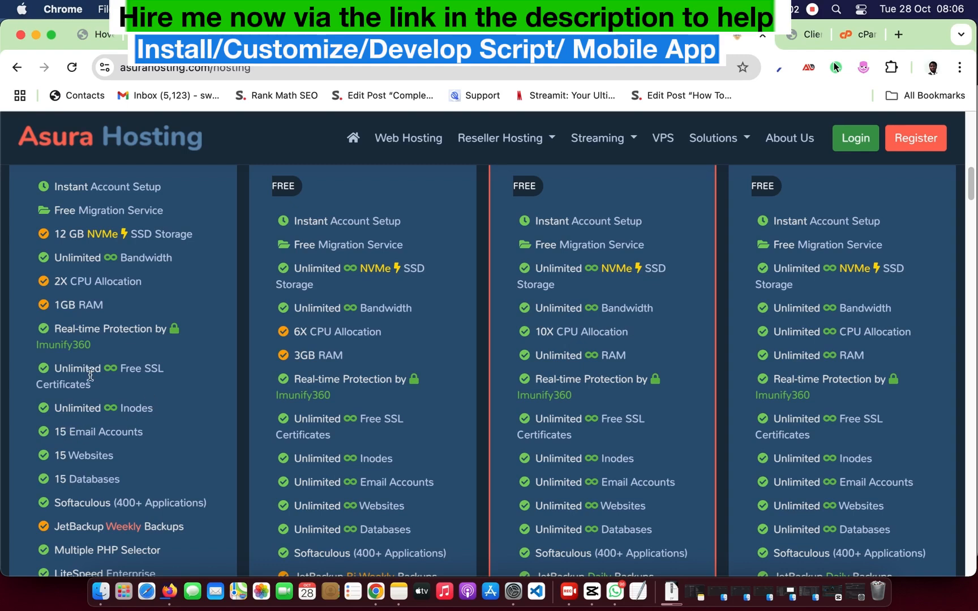
{"action": "scroll", "coordinate": [80, 434], "scroll_direction": "down", "scroll_amount": 1}
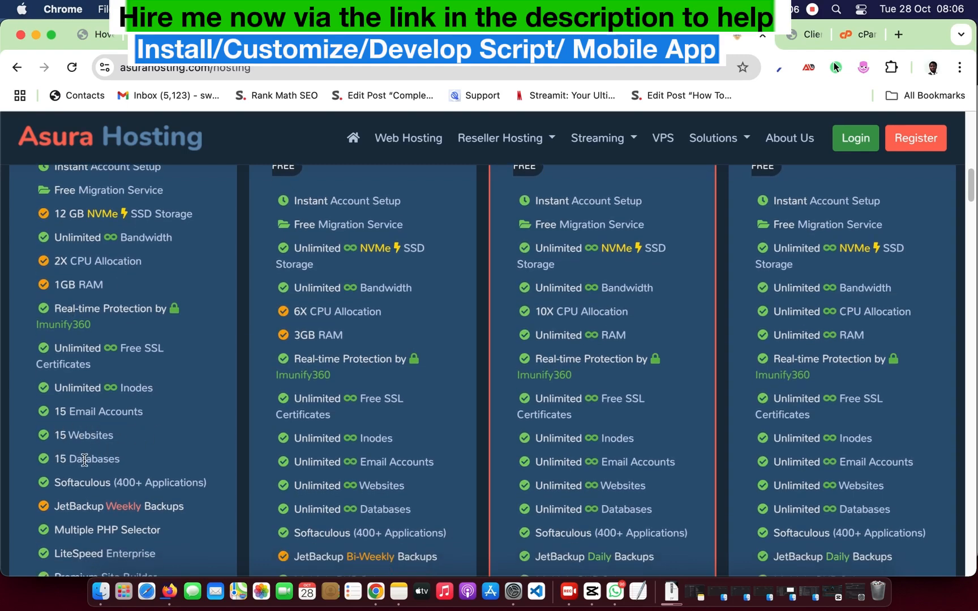
{"action": "scroll", "coordinate": [84, 459], "scroll_direction": "down", "scroll_amount": 5}
{"action": "scroll", "coordinate": [85, 464], "scroll_direction": "down", "scroll_amount": 4}
{"action": "scroll", "coordinate": [93, 445], "scroll_direction": "up", "scroll_amount": 20}
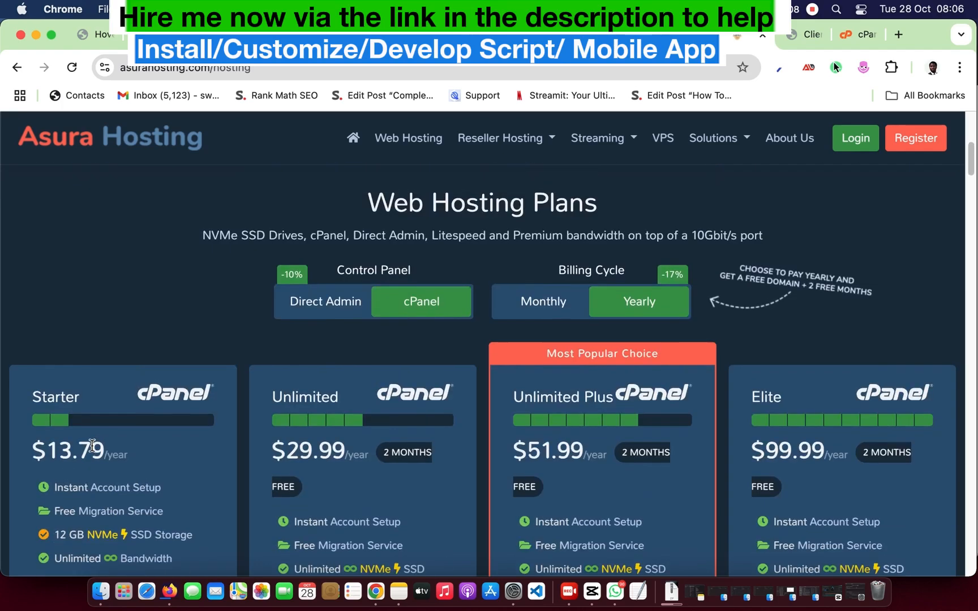
Examine the Unlimited cPanel plan's storage, CPU, RAM and other included features
{"action": "scroll", "coordinate": [92, 446], "scroll_direction": "down", "scroll_amount": 10}
{"action": "scroll", "coordinate": [102, 424], "scroll_direction": "up", "scroll_amount": 6}
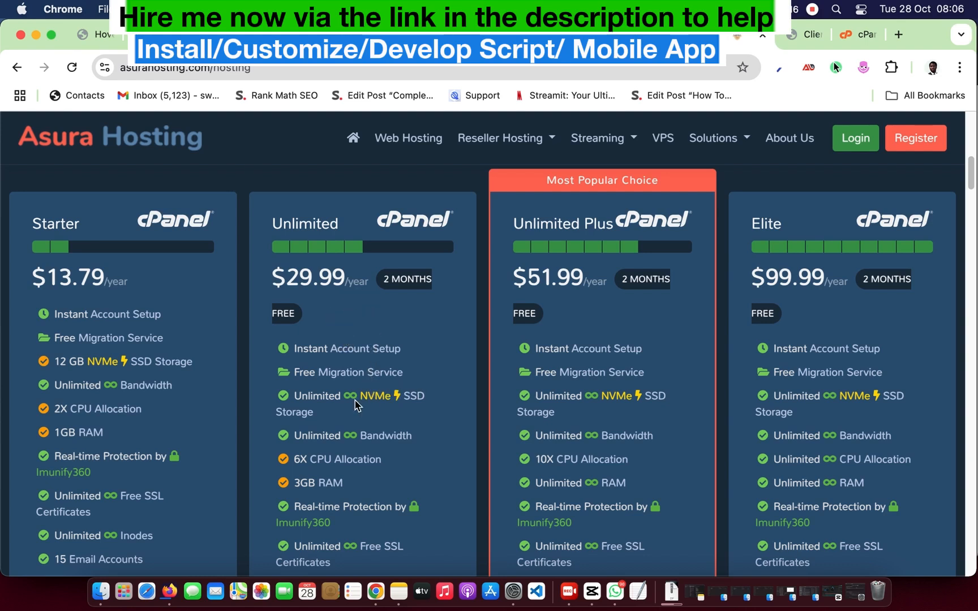
{"action": "scroll", "coordinate": [355, 403], "scroll_direction": "down", "scroll_amount": 1}
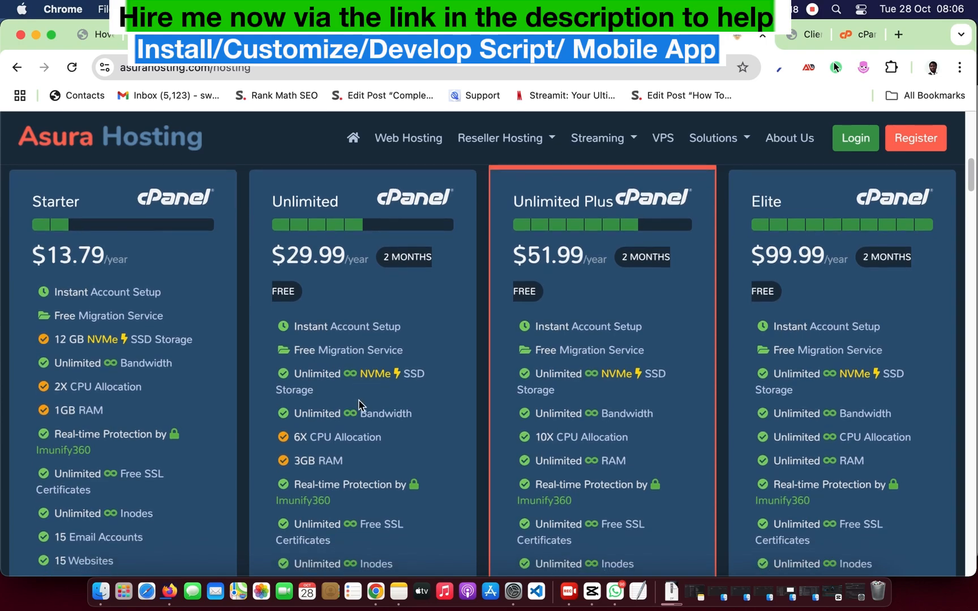
{"action": "scroll", "coordinate": [358, 402], "scroll_direction": "down", "scroll_amount": 3}
{"action": "scroll", "coordinate": [358, 405], "scroll_direction": "up", "scroll_amount": 5}
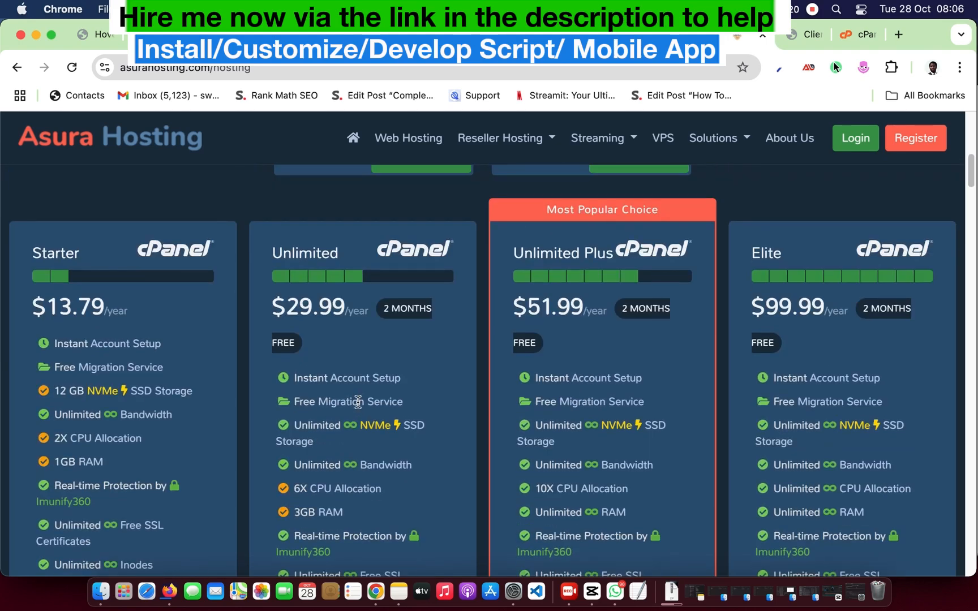
{"action": "scroll", "coordinate": [357, 408], "scroll_direction": "down", "scroll_amount": 10}
{"action": "scroll", "coordinate": [354, 410], "scroll_direction": "down", "scroll_amount": 4}
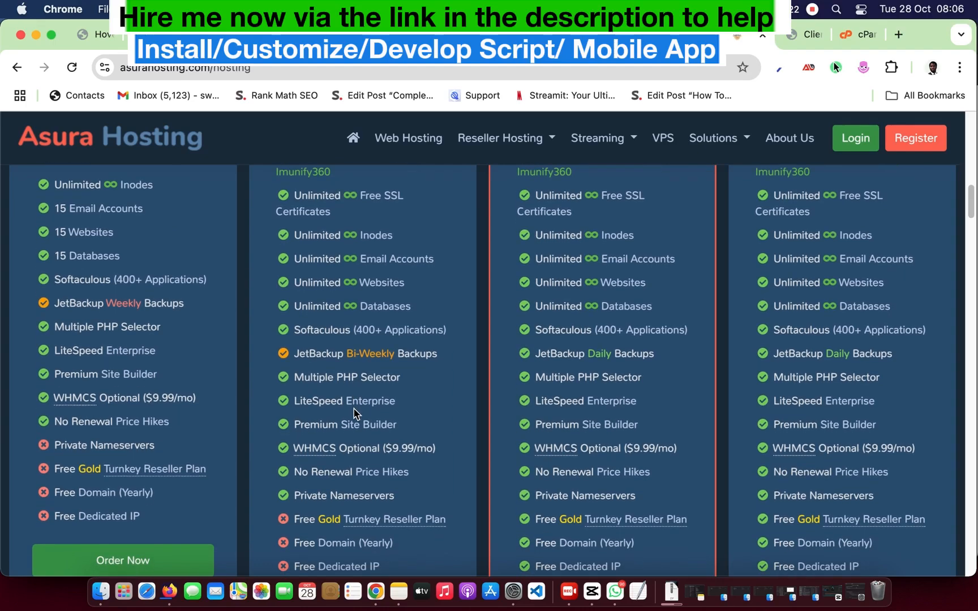
{"action": "scroll", "coordinate": [354, 409], "scroll_direction": "up", "scroll_amount": 11}
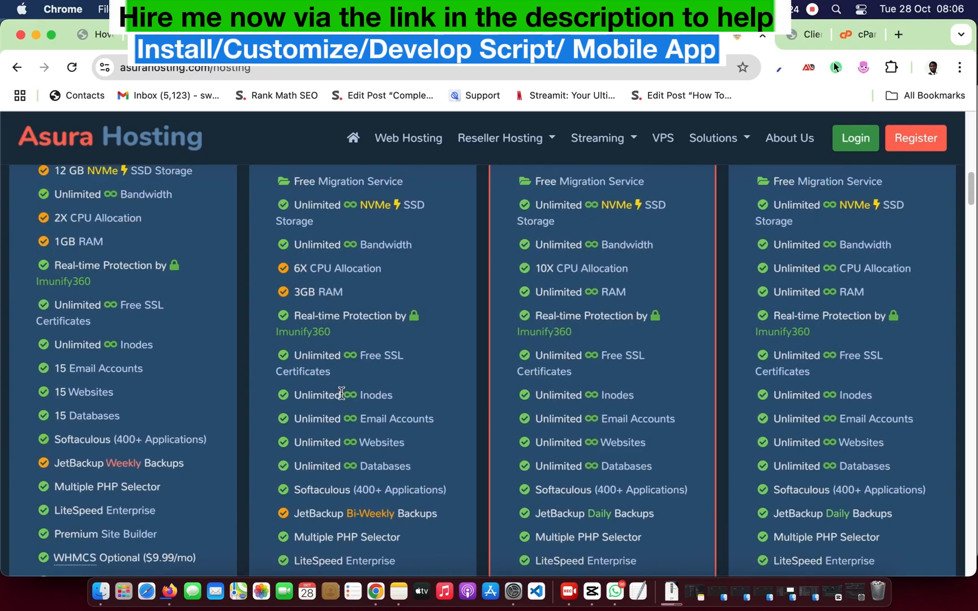
Examine the Unlimited Plus cPanel plan's features and compare its yearly price and resources with the neighbouring plans
{"action": "scroll", "coordinate": [550, 358], "scroll_direction": "up", "scroll_amount": 1}
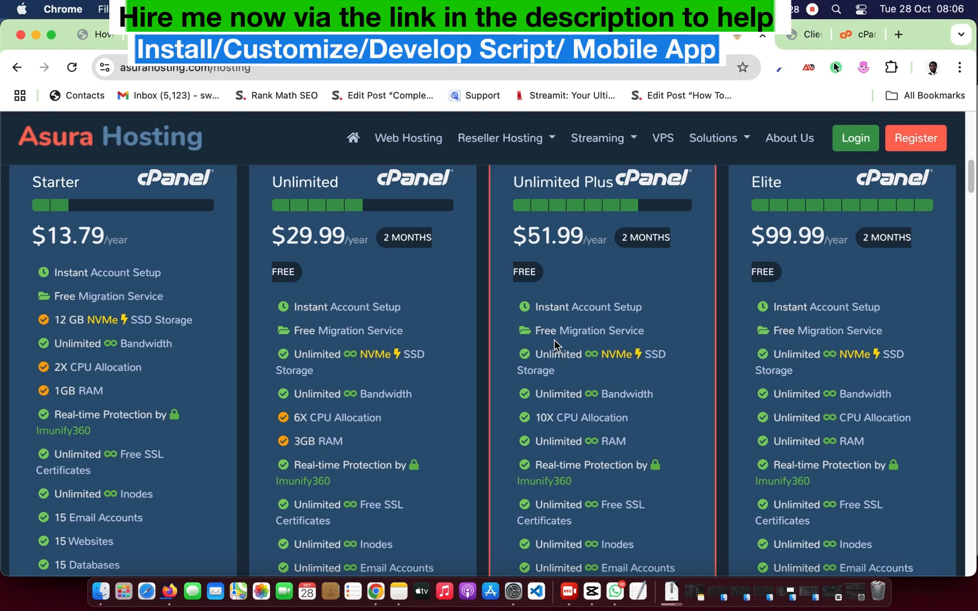
{"action": "scroll", "coordinate": [553, 347], "scroll_direction": "down", "scroll_amount": 1}
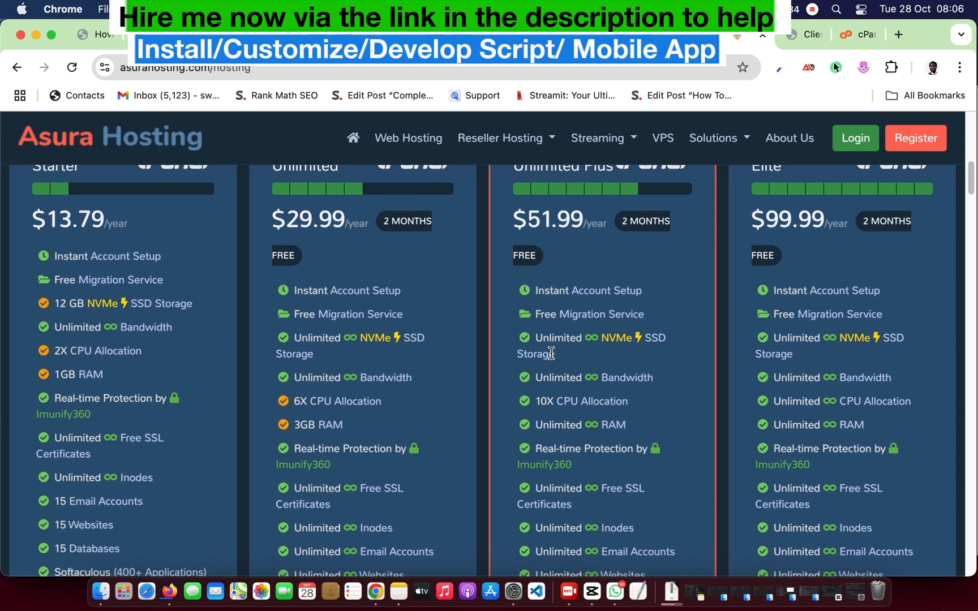
{"action": "scroll", "coordinate": [550, 354], "scroll_direction": "down", "scroll_amount": 7}
{"action": "scroll", "coordinate": [553, 362], "scroll_direction": "down", "scroll_amount": 15}
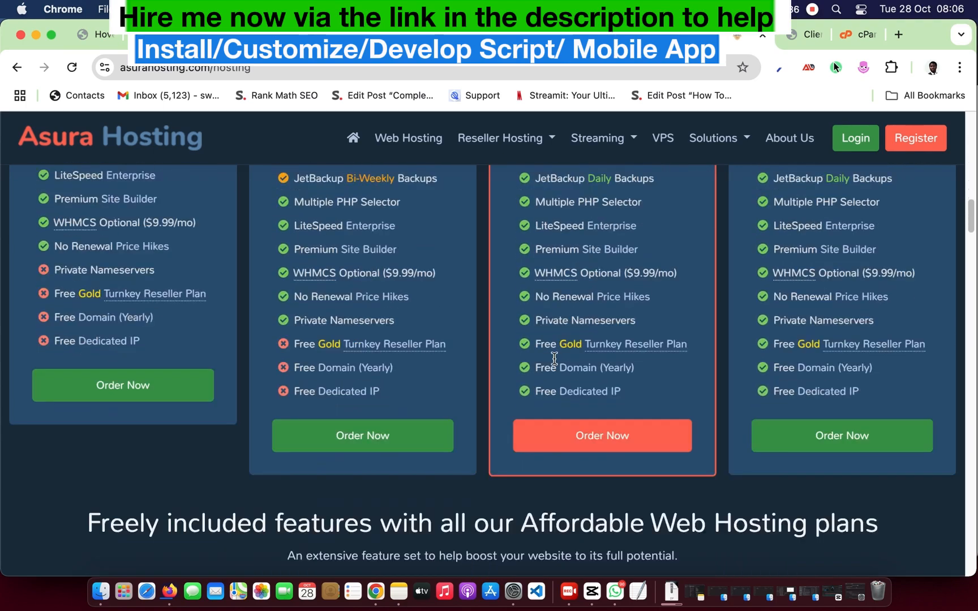
{"action": "scroll", "coordinate": [553, 362], "scroll_direction": "up", "scroll_amount": 20}
{"action": "scroll", "coordinate": [554, 363], "scroll_direction": "down", "scroll_amount": 6}
{"action": "scroll", "coordinate": [553, 364], "scroll_direction": "down", "scroll_amount": 3}
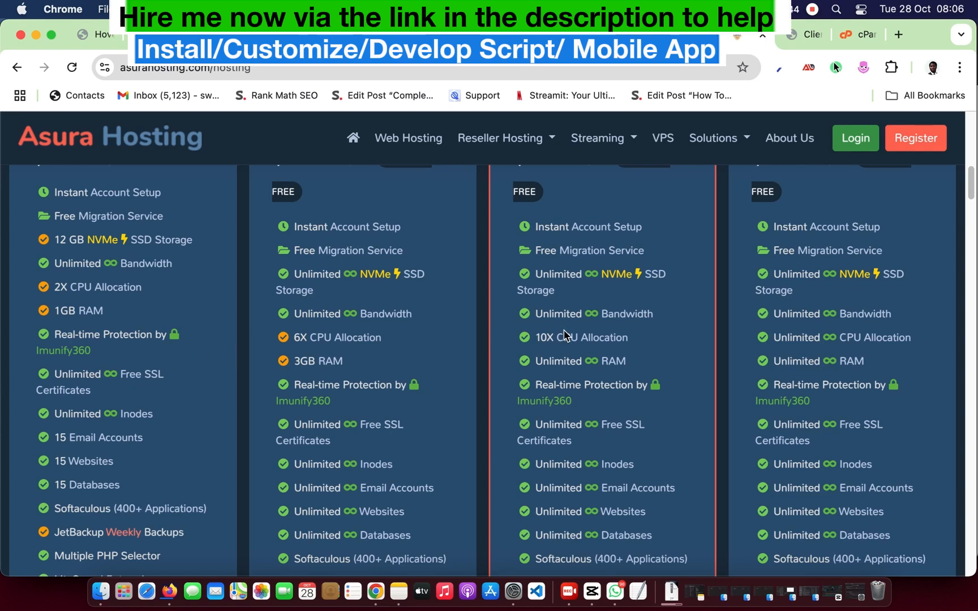
{"action": "scroll", "coordinate": [566, 317], "scroll_direction": "up", "scroll_amount": 10}
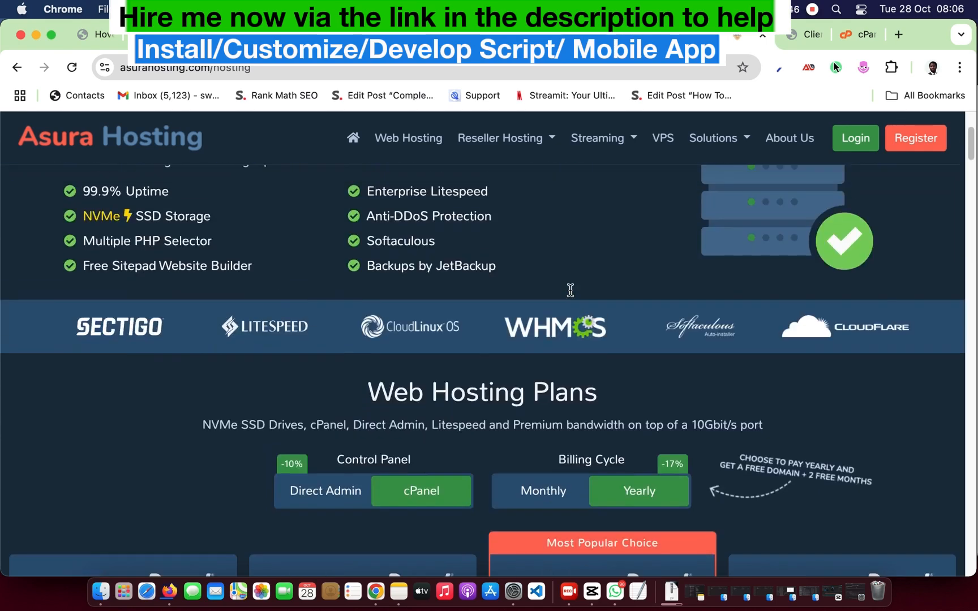
{"action": "scroll", "coordinate": [582, 450], "scroll_direction": "down", "scroll_amount": 5}
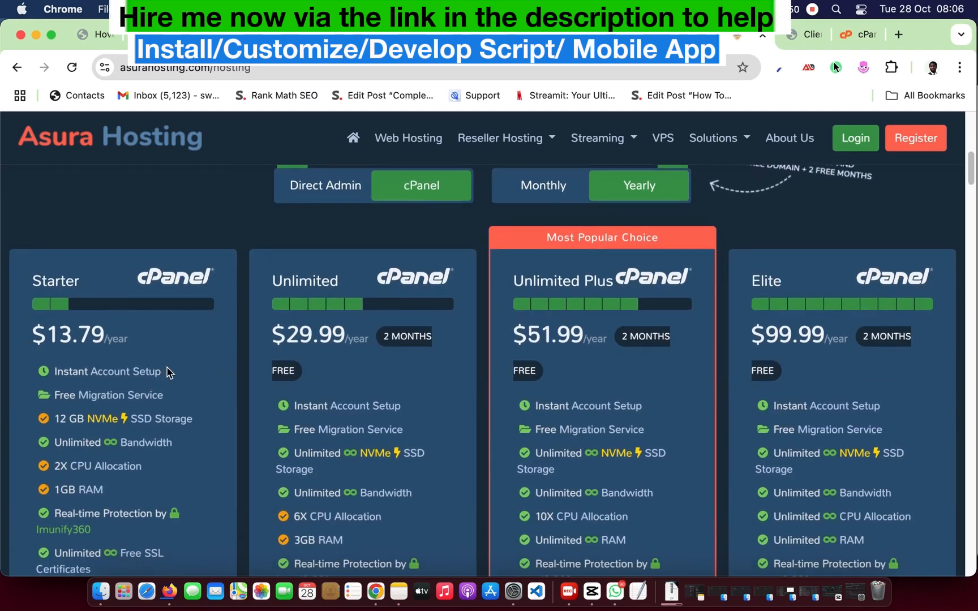
{"action": "scroll", "coordinate": [170, 370], "scroll_direction": "down", "scroll_amount": 1}
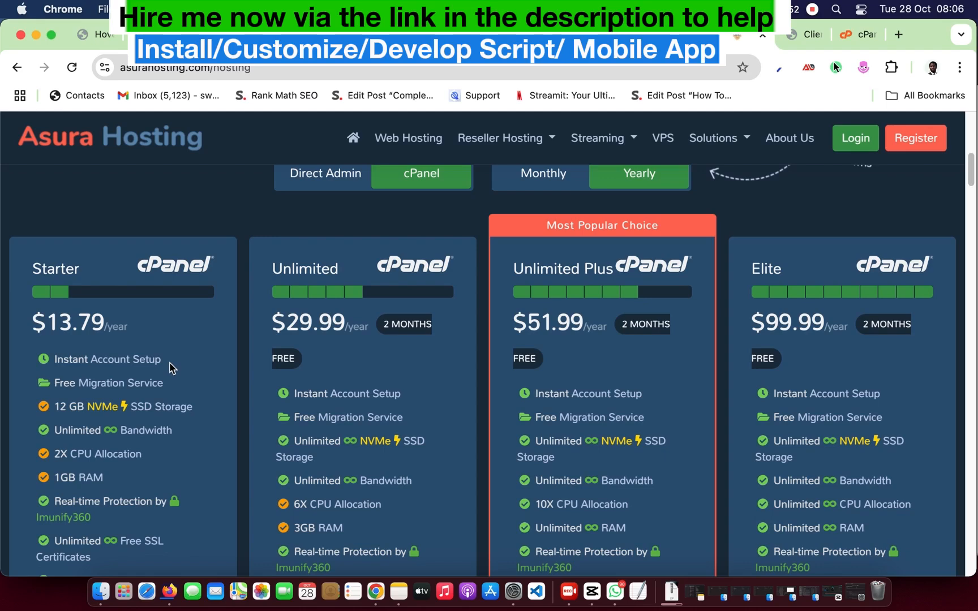
{"action": "scroll", "coordinate": [172, 371], "scroll_direction": "down", "scroll_amount": 3}
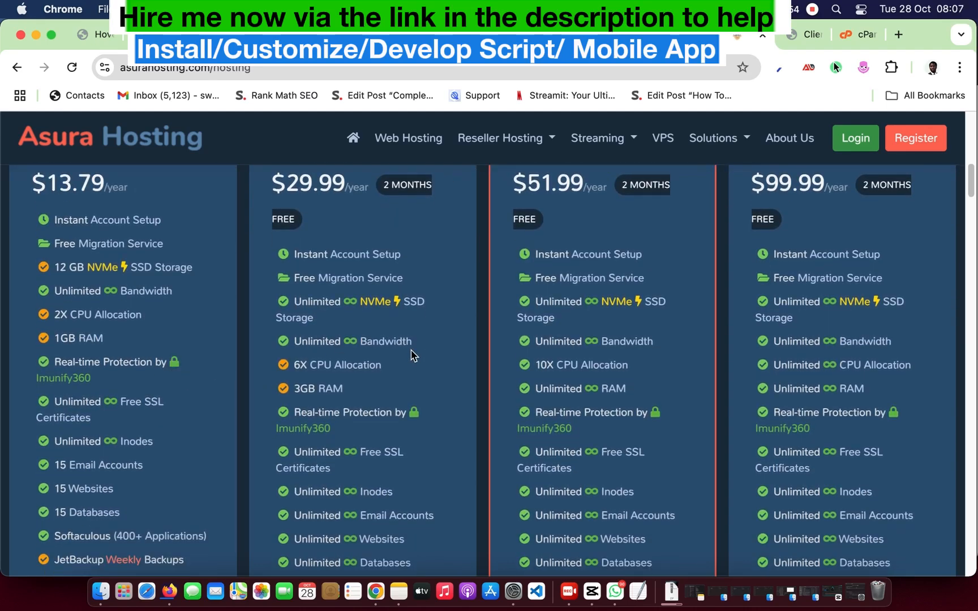
{"action": "scroll", "coordinate": [355, 353], "scroll_direction": "up", "scroll_amount": 6}
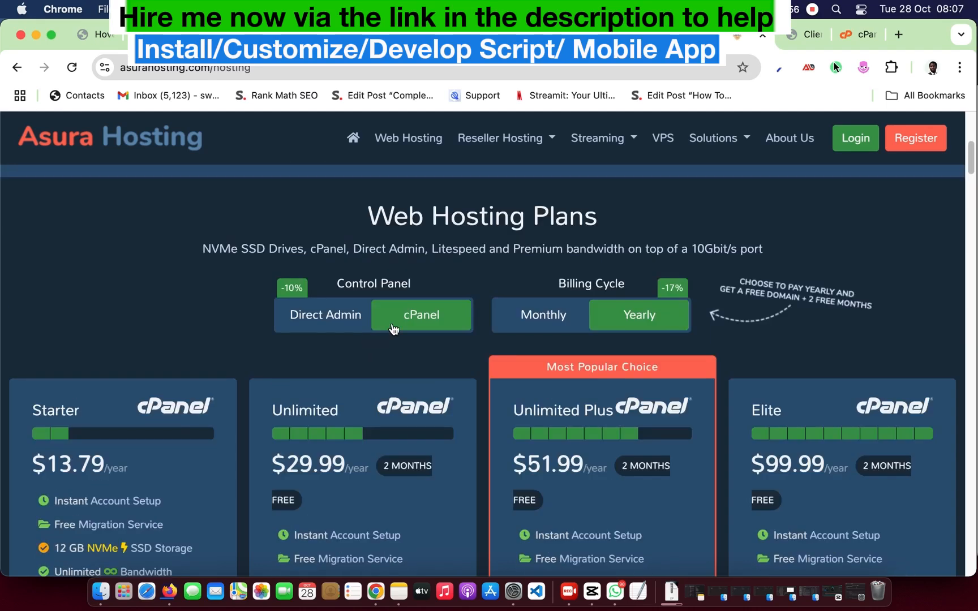
Open the Unlimited plan's management page in the Asura Hosting client area and examine its status, usage and cPanel access options
{"action": "scroll", "coordinate": [560, 429], "scroll_direction": "down", "scroll_amount": 3}
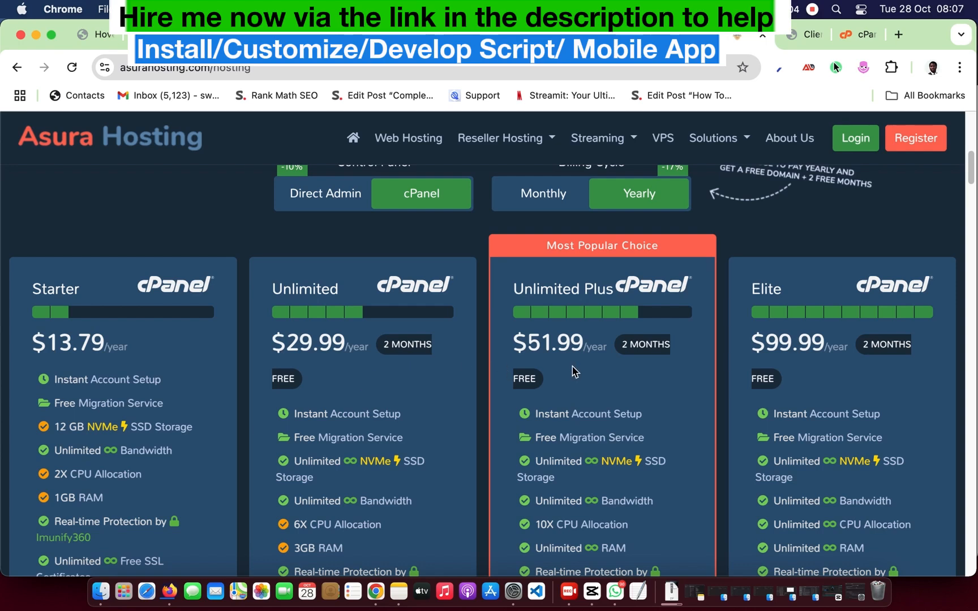
{"action": "scroll", "coordinate": [639, 321], "scroll_direction": "up", "scroll_amount": 10}
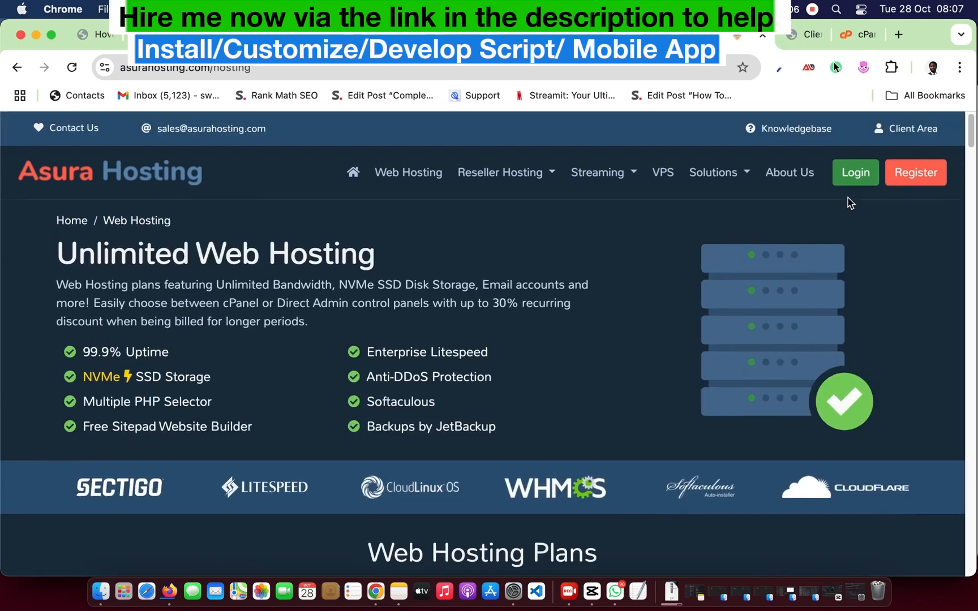
{"action": "left_click", "coordinate": [794, 34]}
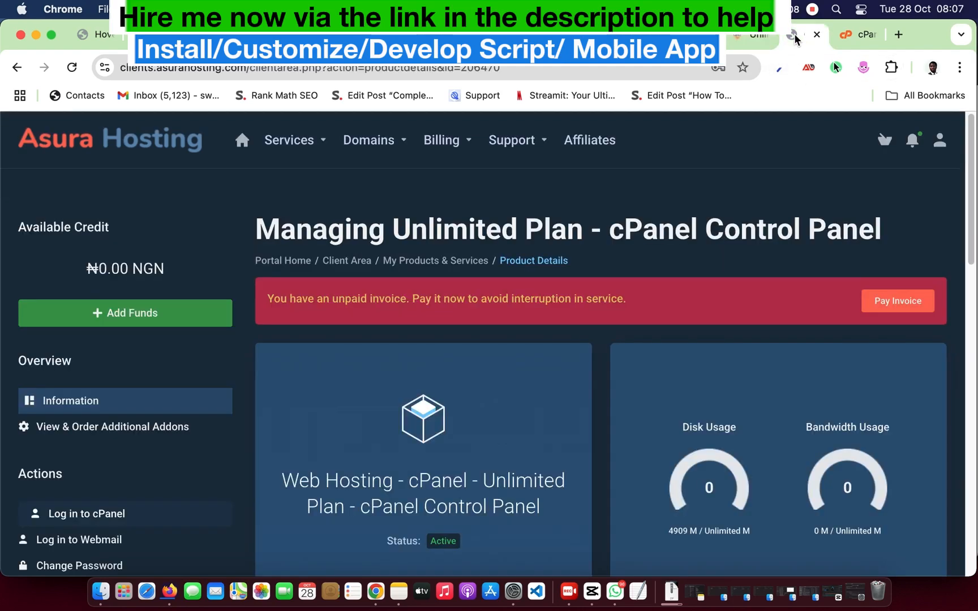
{"action": "scroll", "coordinate": [471, 338], "scroll_direction": "down", "scroll_amount": 6}
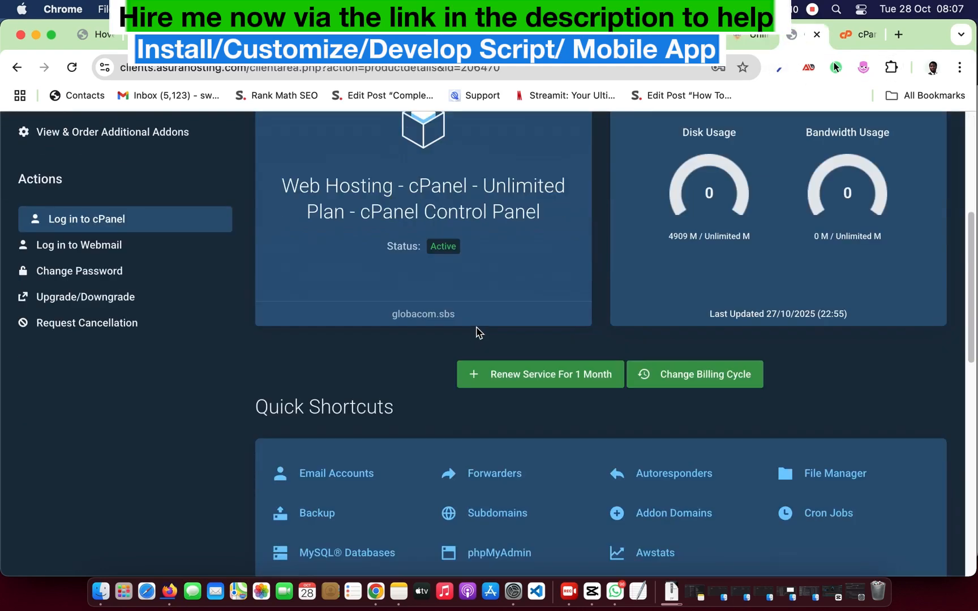
{"action": "scroll", "coordinate": [475, 329], "scroll_direction": "up", "scroll_amount": 6}
{"action": "left_click", "coordinate": [864, 35]}
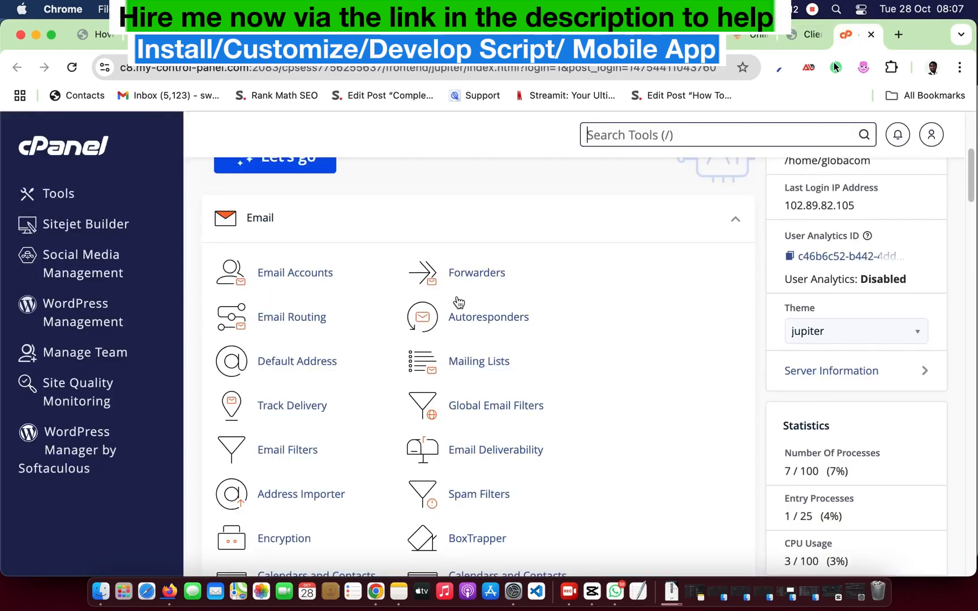
{"action": "left_click", "coordinate": [800, 35]}
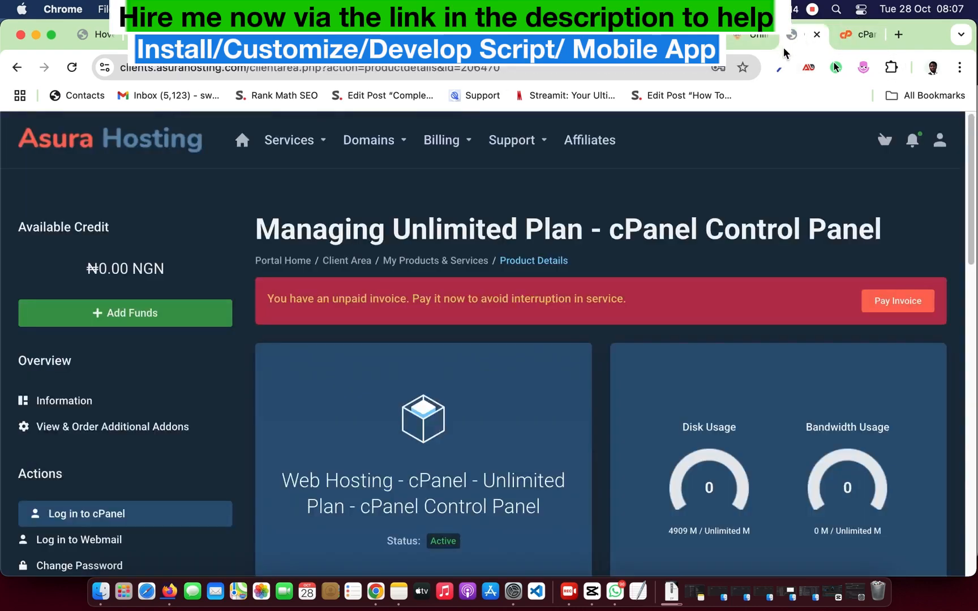
{"action": "scroll", "coordinate": [147, 373], "scroll_direction": "down", "scroll_amount": 3}
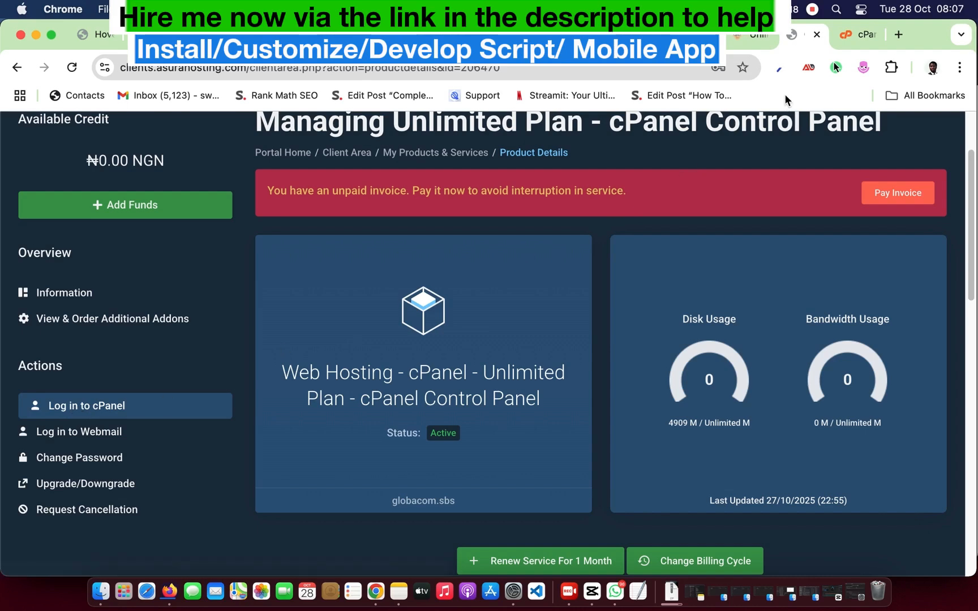
Open the hosting account's cPanel and look through the general information and the email tools
{"action": "left_click", "coordinate": [850, 33]}
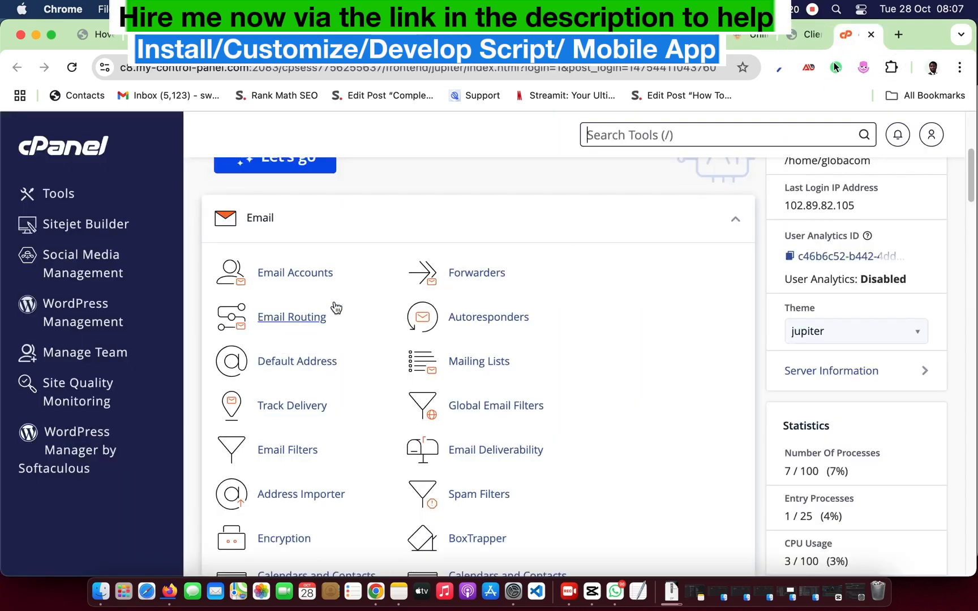
{"action": "scroll", "coordinate": [476, 338], "scroll_direction": "up", "scroll_amount": 5}
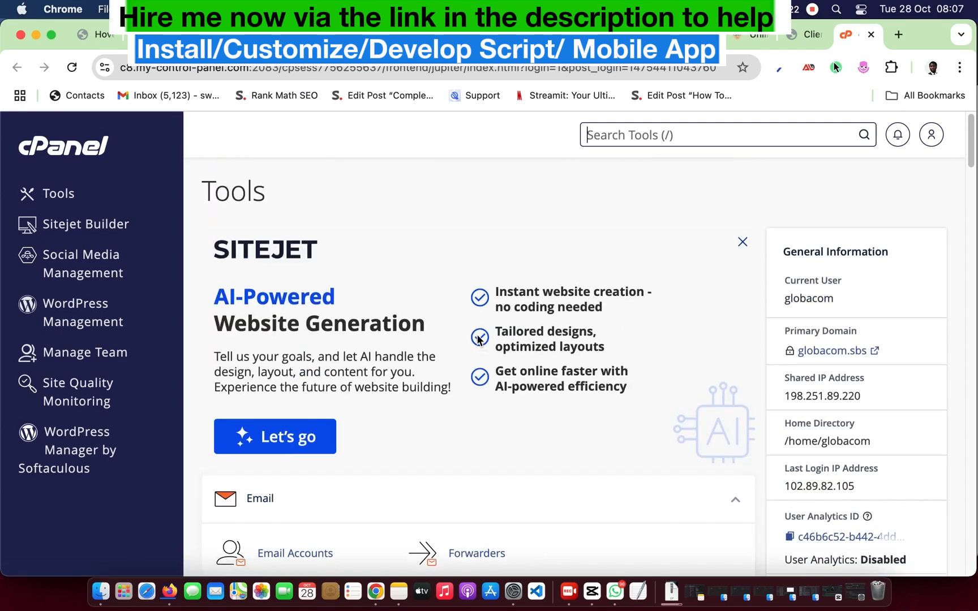
{"action": "scroll", "coordinate": [478, 339], "scroll_direction": "down", "scroll_amount": 5}
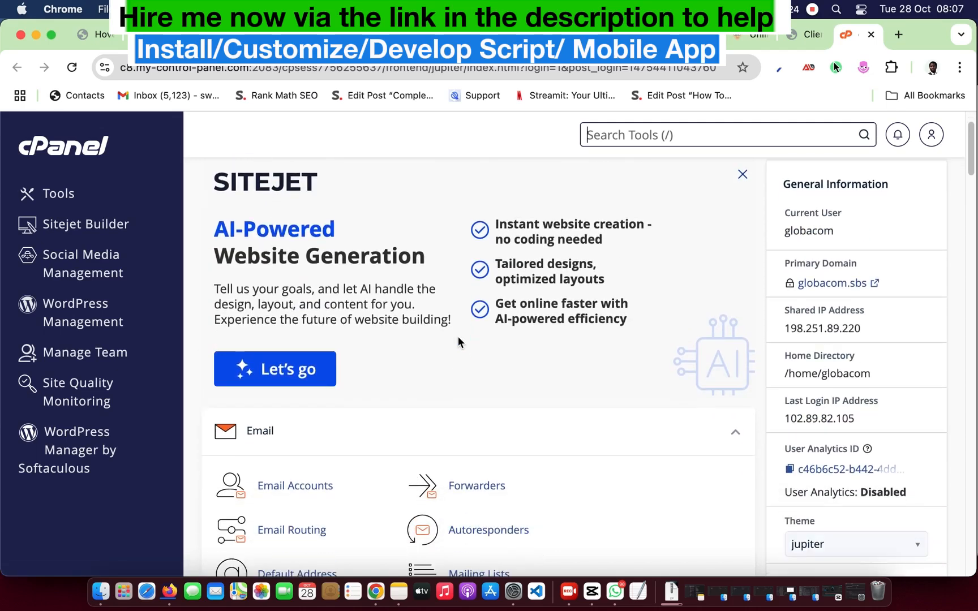
{"action": "scroll", "coordinate": [457, 336], "scroll_direction": "down", "scroll_amount": 10}
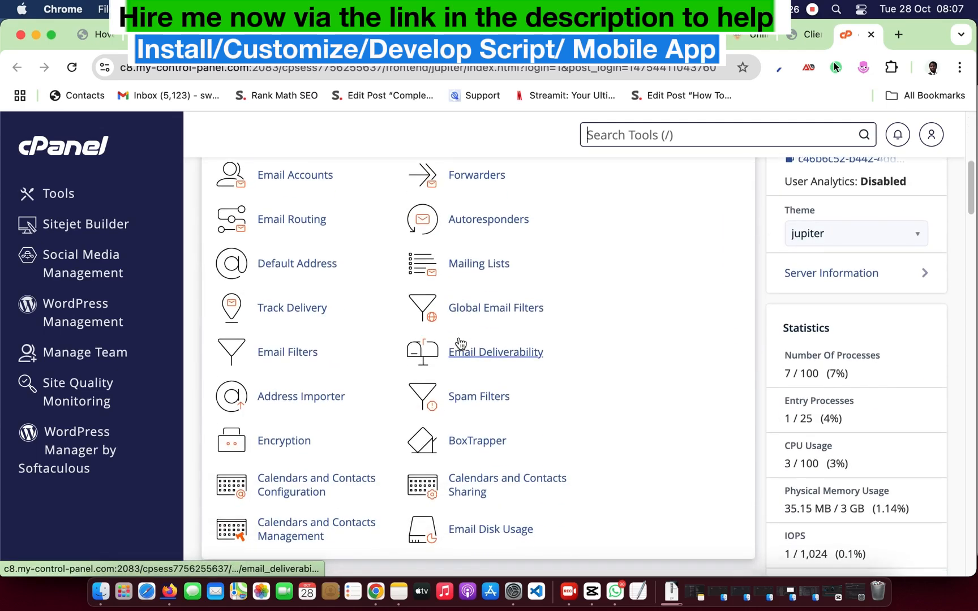
{"action": "scroll", "coordinate": [459, 343], "scroll_direction": "up", "scroll_amount": 5}
{"action": "scroll", "coordinate": [459, 342], "scroll_direction": "down", "scroll_amount": 5}
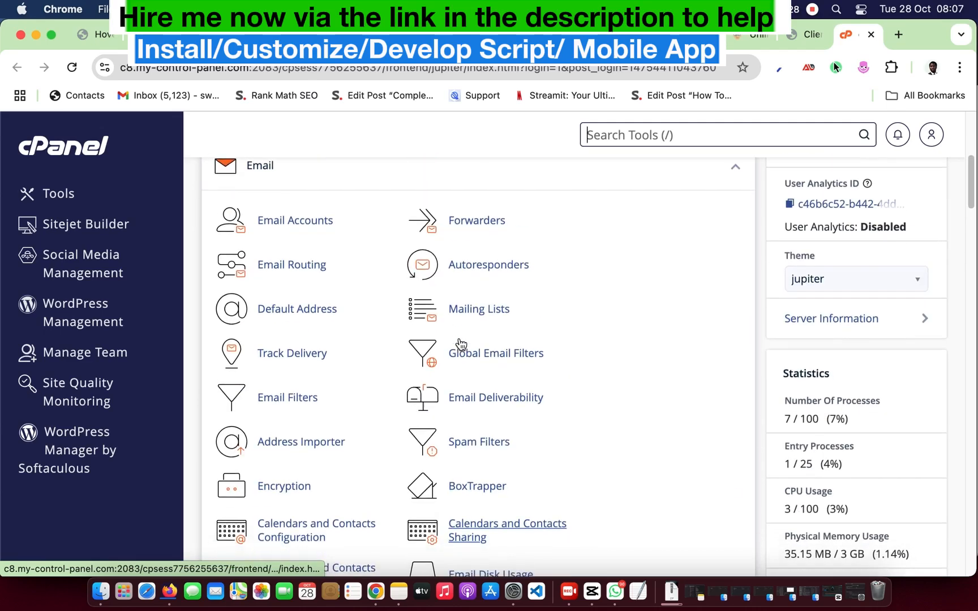
Search the cPanel tools for "domain" and open the Domains tool
{"action": "key", "text": "slash"}
{"action": "type", "text": "e"}
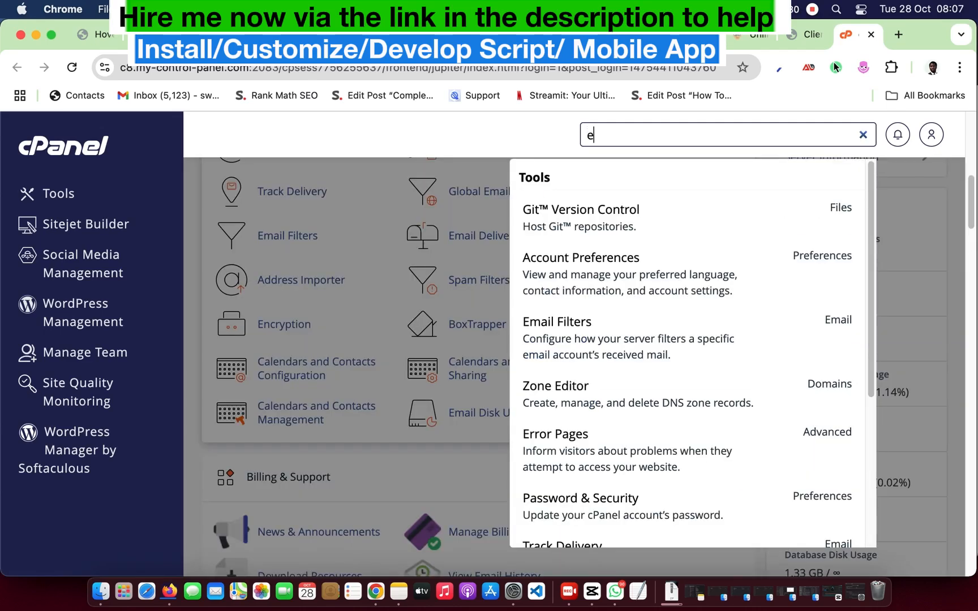
{"action": "key", "text": "BackSpace"}
{"action": "type", "text": "do"}
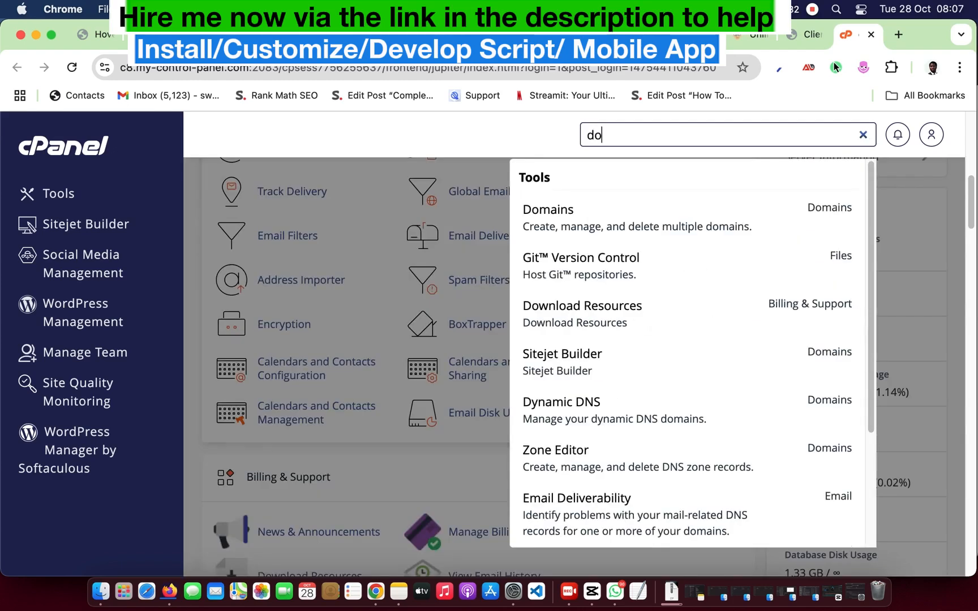
{"action": "type", "text": "main"}
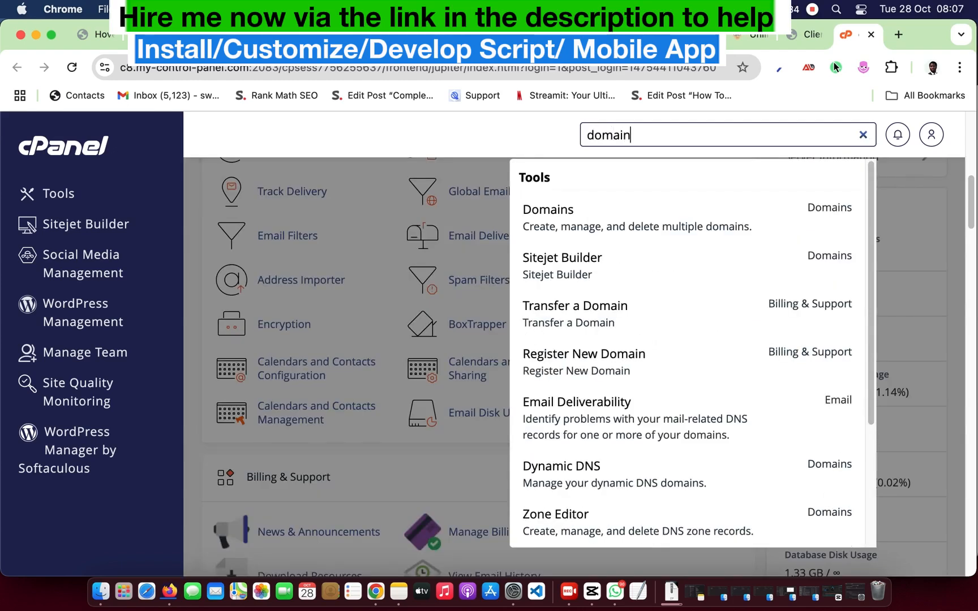
{"action": "left_click", "coordinate": [604, 221]}
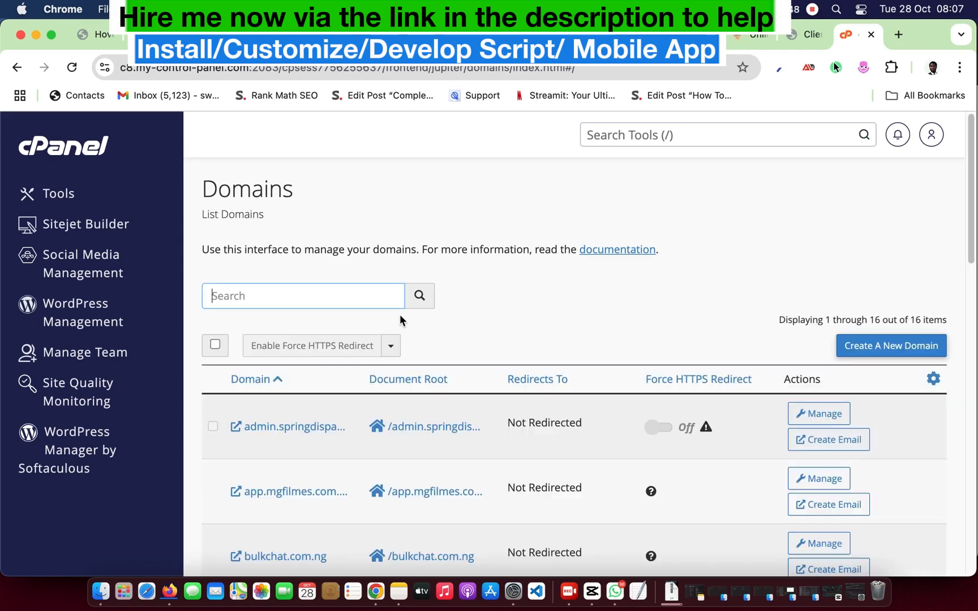
Find globacom.cfd in the domain list and open its management page
{"action": "scroll", "coordinate": [504, 412], "scroll_direction": "down", "scroll_amount": 5}
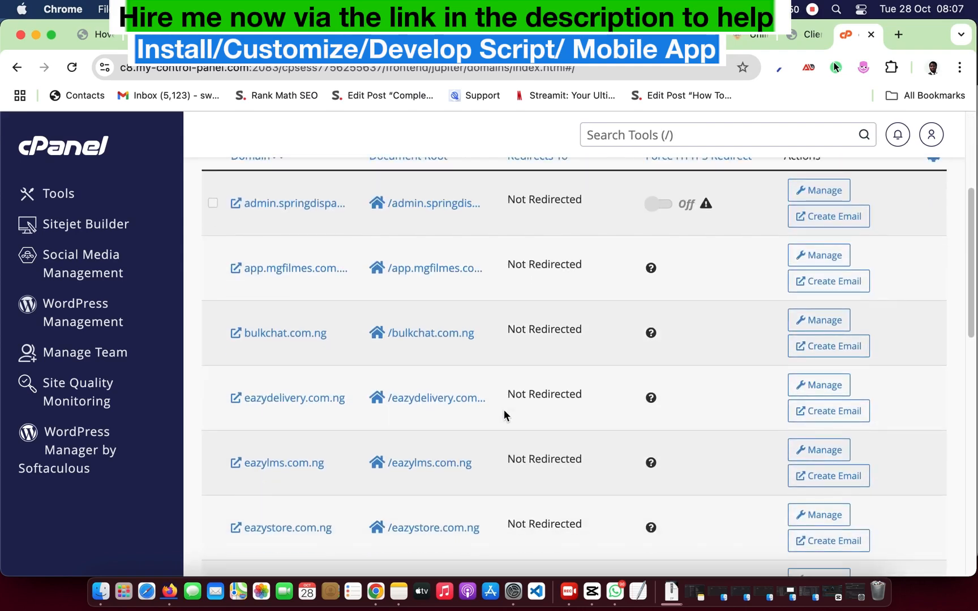
{"action": "scroll", "coordinate": [504, 413], "scroll_direction": "down", "scroll_amount": 8}
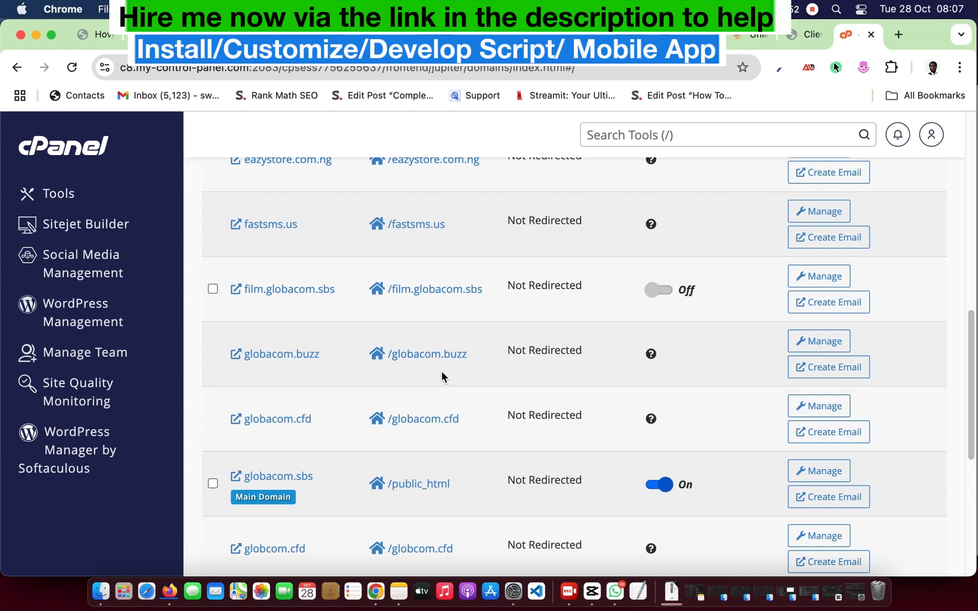
{"action": "scroll", "coordinate": [441, 370], "scroll_direction": "down", "scroll_amount": 1}
{"action": "scroll", "coordinate": [440, 371], "scroll_direction": "up", "scroll_amount": 5}
{"action": "scroll", "coordinate": [442, 371], "scroll_direction": "down", "scroll_amount": 3}
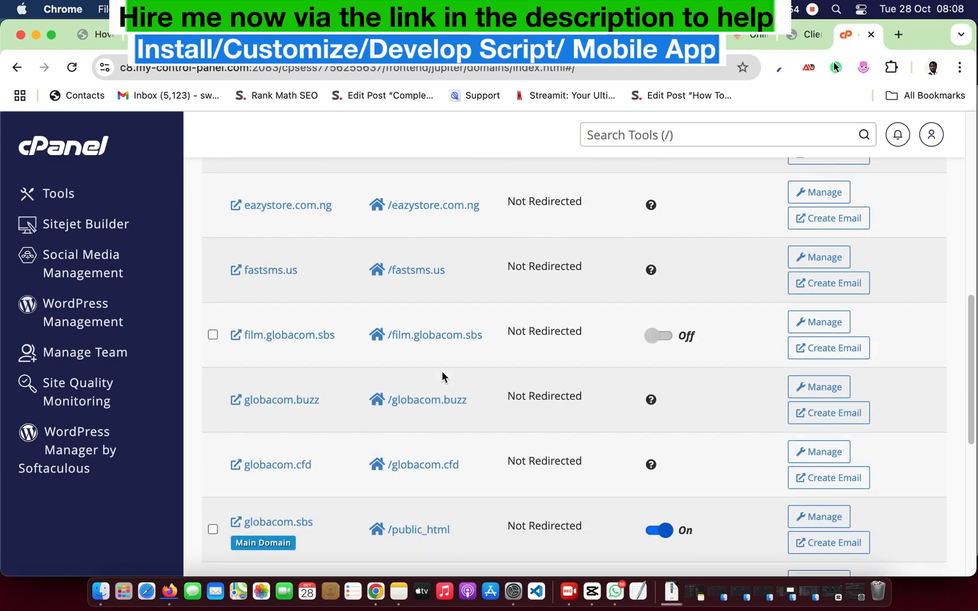
{"action": "scroll", "coordinate": [442, 376], "scroll_direction": "down", "scroll_amount": 6}
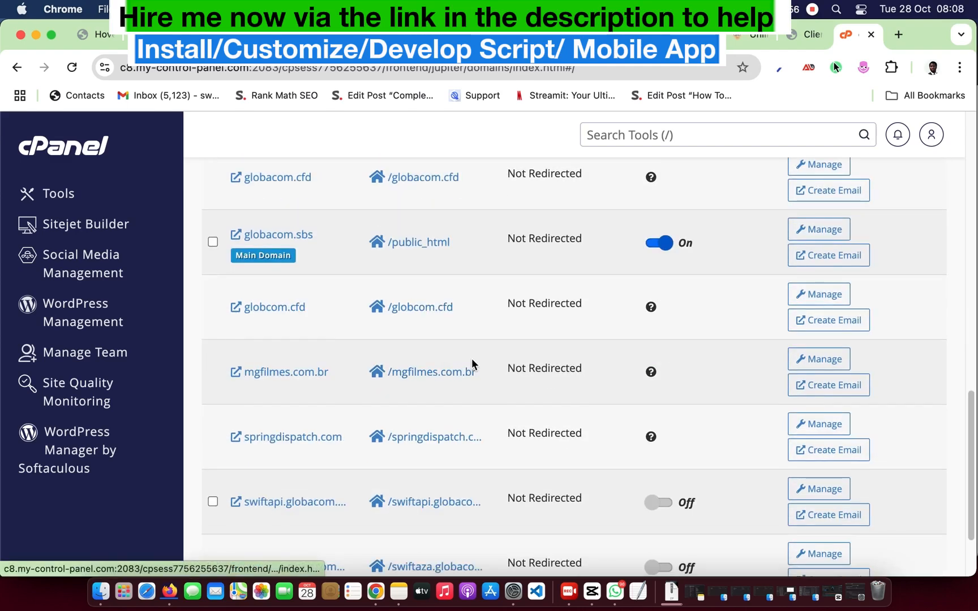
{"action": "scroll", "coordinate": [374, 365], "scroll_direction": "down", "scroll_amount": 2}
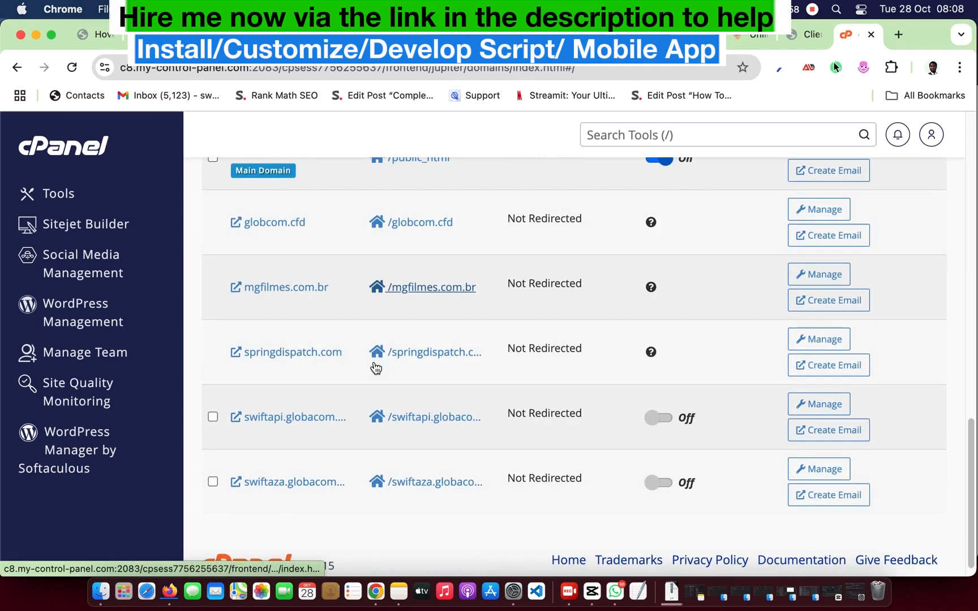
{"action": "scroll", "coordinate": [374, 365], "scroll_direction": "down", "scroll_amount": 1}
{"action": "scroll", "coordinate": [374, 365], "scroll_direction": "up", "scroll_amount": 3}
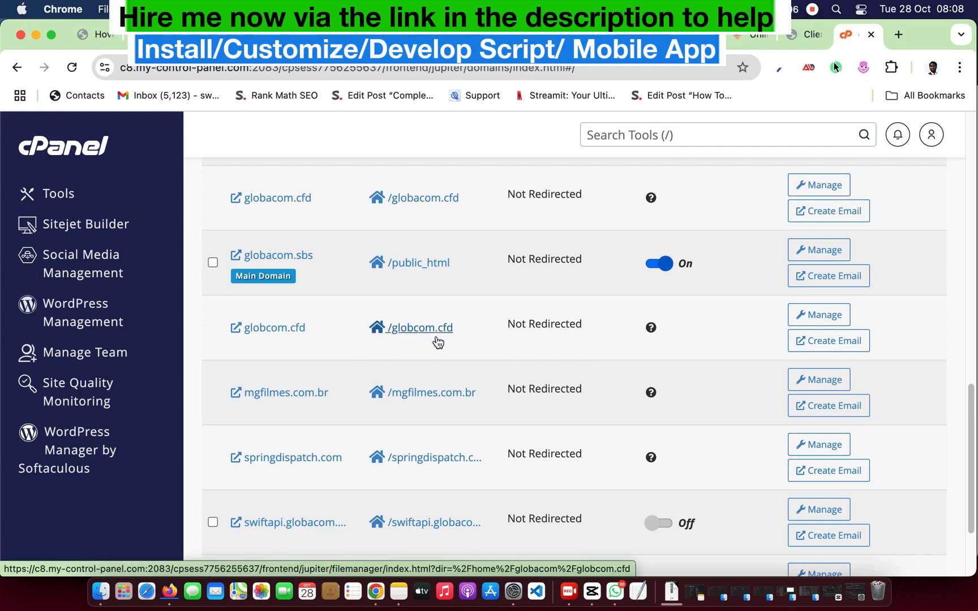
{"action": "scroll", "coordinate": [436, 342], "scroll_direction": "up", "scroll_amount": 1}
{"action": "scroll", "coordinate": [436, 342], "scroll_direction": "up", "scroll_amount": 2}
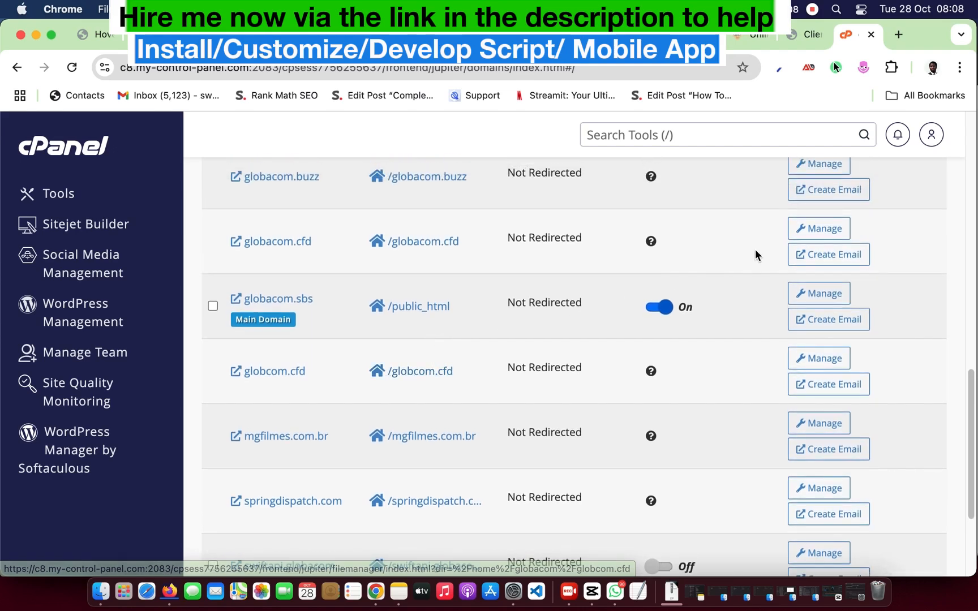
{"action": "left_click", "coordinate": [812, 233]}
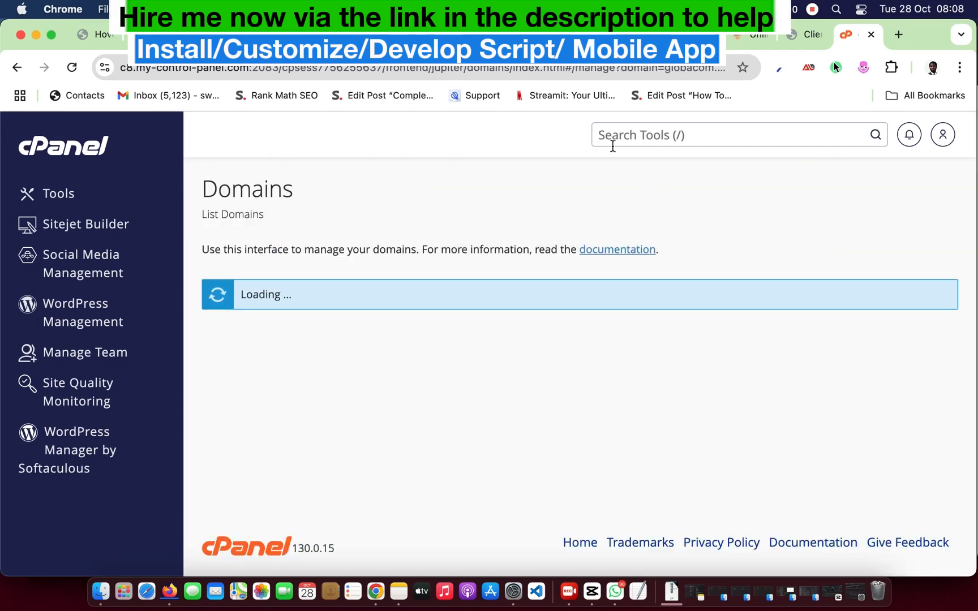
Review the globacom.cfd domain settings and open its document root in File Manager
{"action": "scroll", "coordinate": [492, 338], "scroll_direction": "down", "scroll_amount": 3}
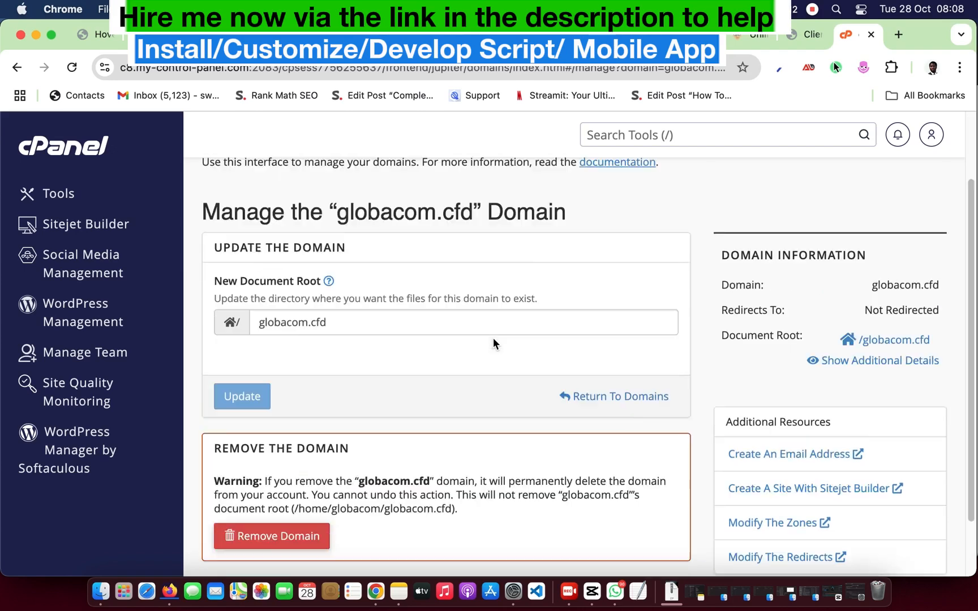
{"action": "scroll", "coordinate": [566, 333], "scroll_direction": "up", "scroll_amount": 2}
{"action": "scroll", "coordinate": [565, 332], "scroll_direction": "down", "scroll_amount": 3}
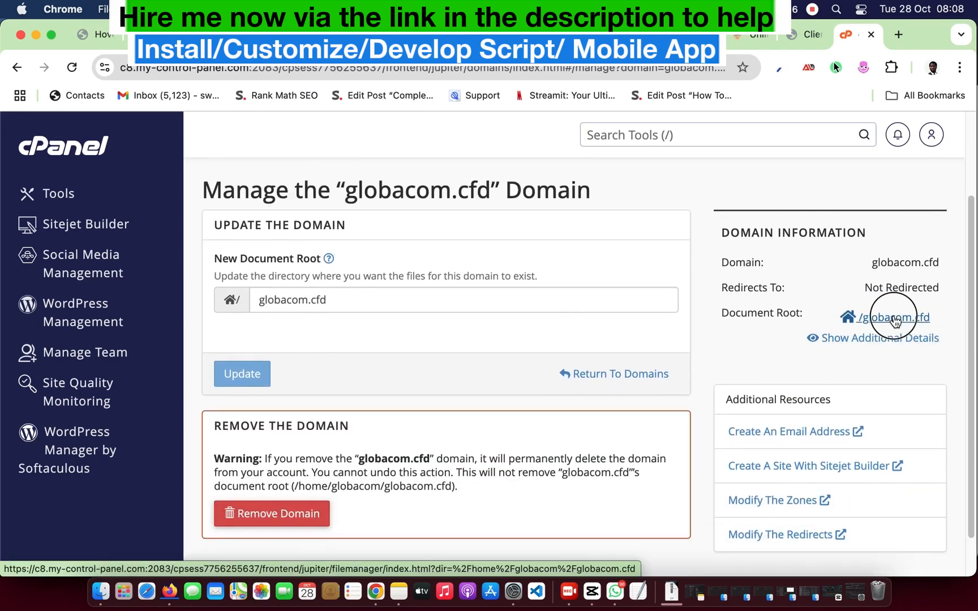
{"action": "left_click", "coordinate": [893, 318]}
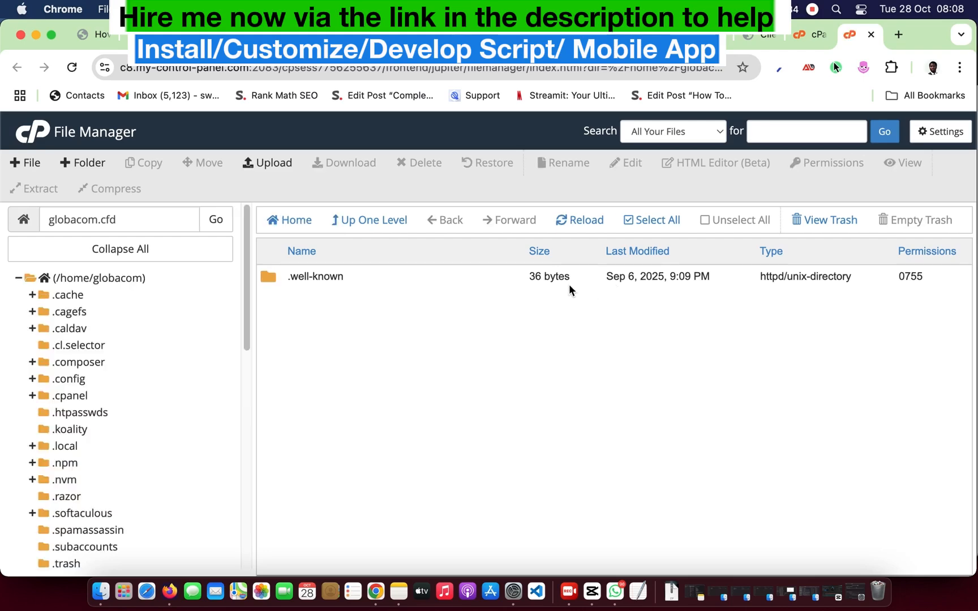
Copy globacom.cfd from the document root setting, view that site in a new browser tab, and close the tab
{"action": "left_click", "coordinate": [805, 39]}
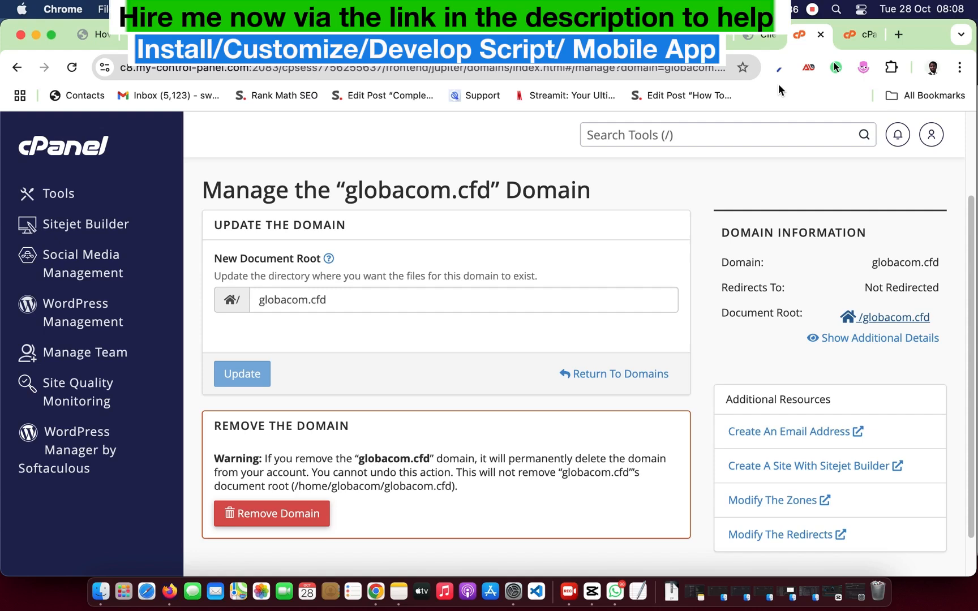
{"action": "triple_click", "coordinate": [313, 302]}
{"action": "key", "text": "ctrl+c"}
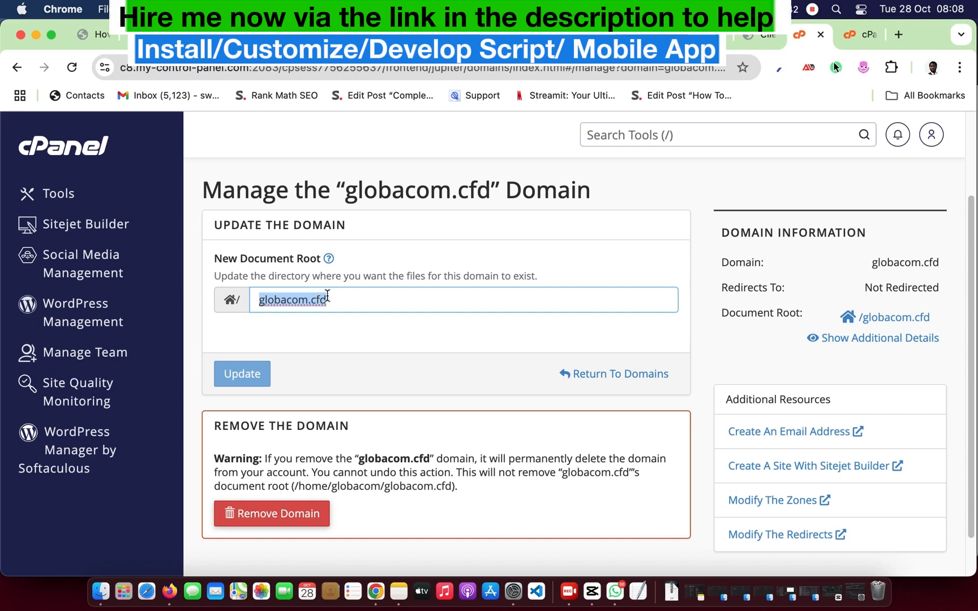
{"action": "left_click", "coordinate": [898, 35]}
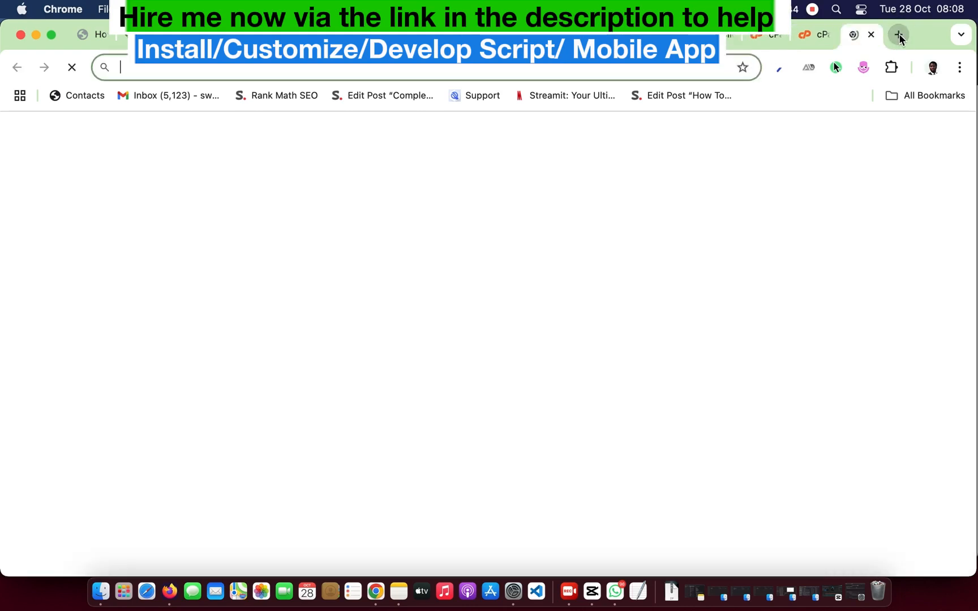
{"action": "key", "text": "ctrl+v"}
{"action": "key", "text": "Return"}
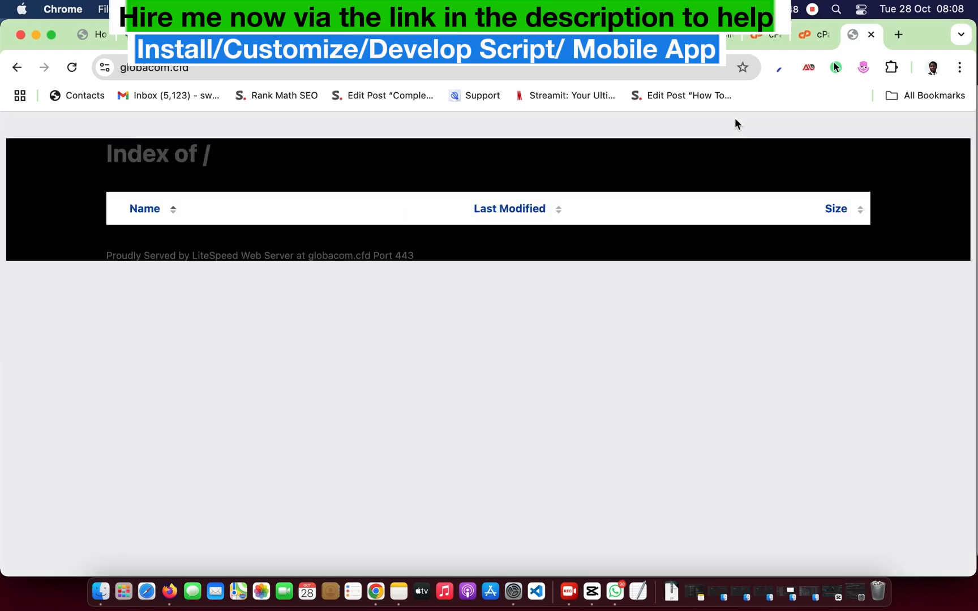
{"action": "left_click", "coordinate": [871, 35]}
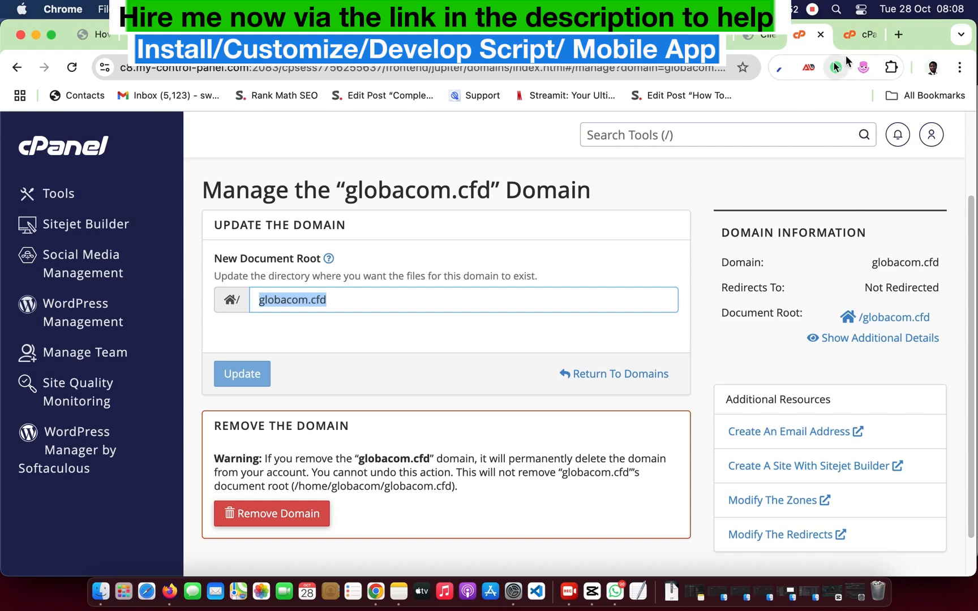
Select the .well-known folder in the globacom.cfd directory in File Manager and switch to Firefox with the ERPGo SaaS CodeCanyon page
{"action": "left_click", "coordinate": [849, 37]}
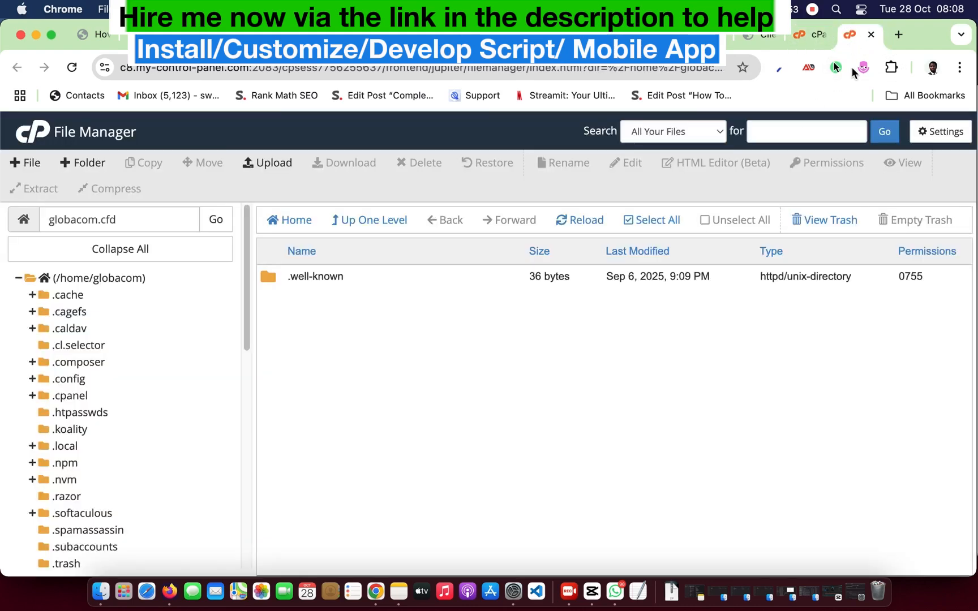
{"action": "left_click", "coordinate": [375, 279]}
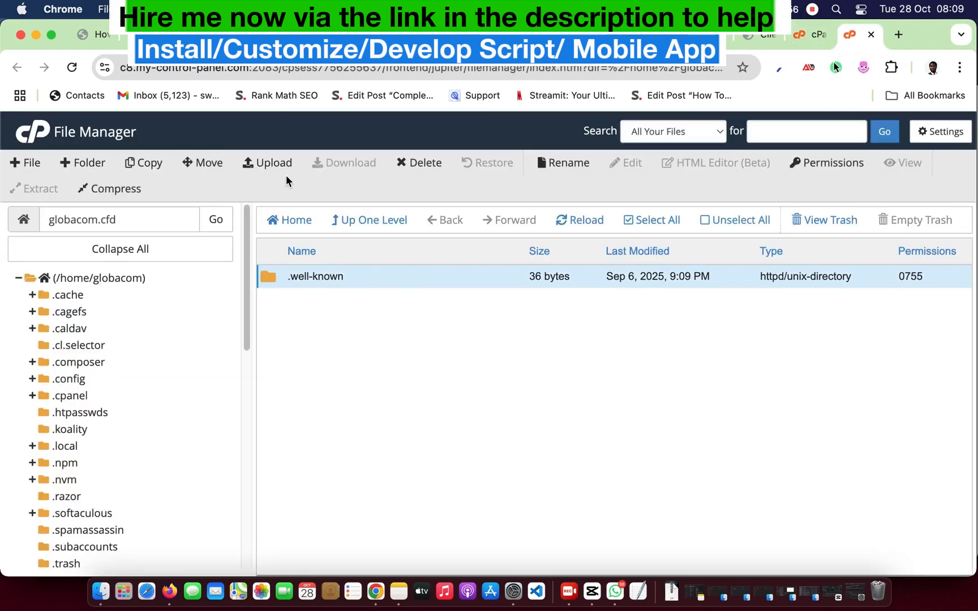
{"action": "left_click", "coordinate": [169, 591]}
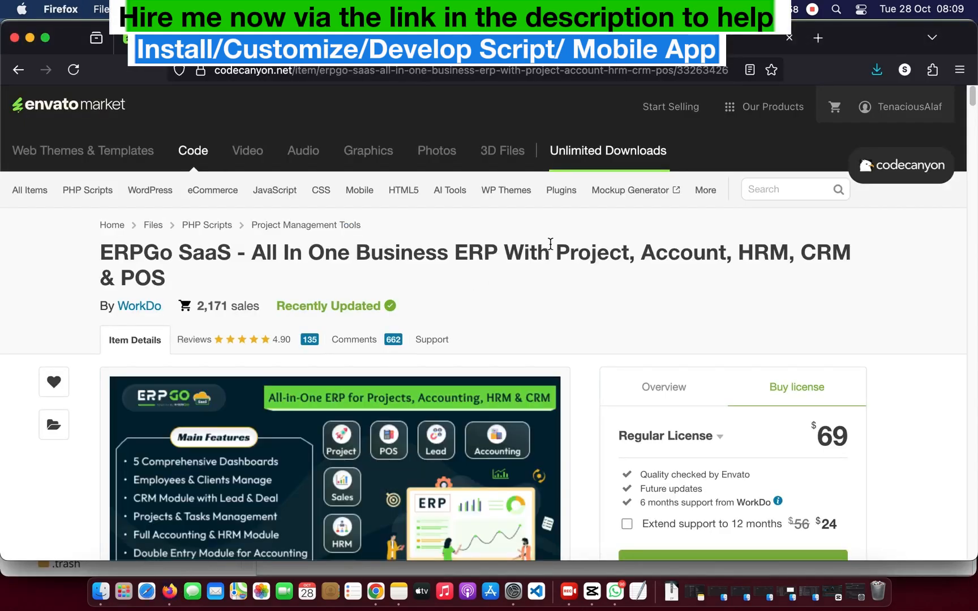
Locate the downloaded ERPGo SaaS zip in the Downloads folder from the Firefox download list
{"action": "left_click", "coordinate": [876, 69]}
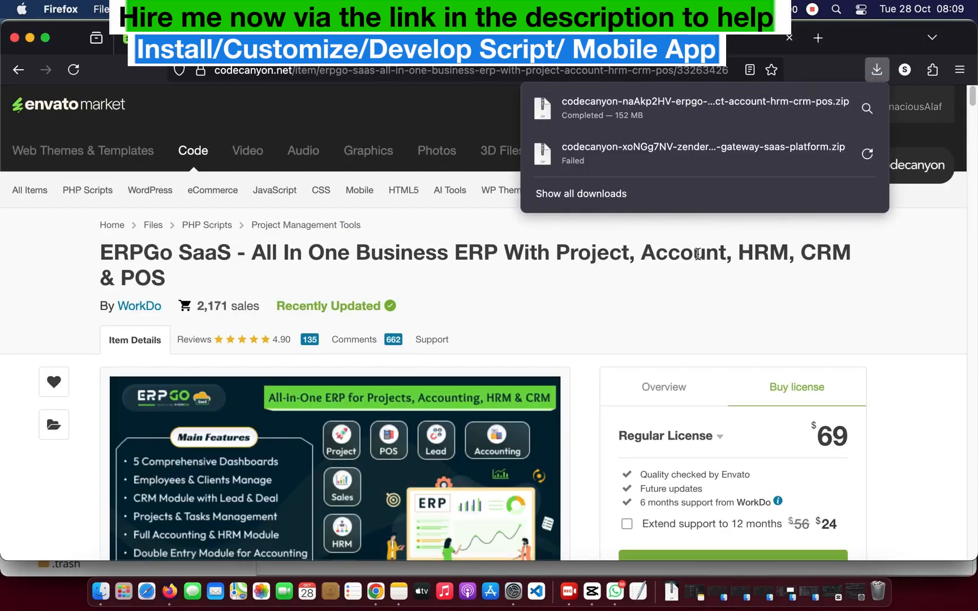
{"action": "left_click", "coordinate": [865, 110]}
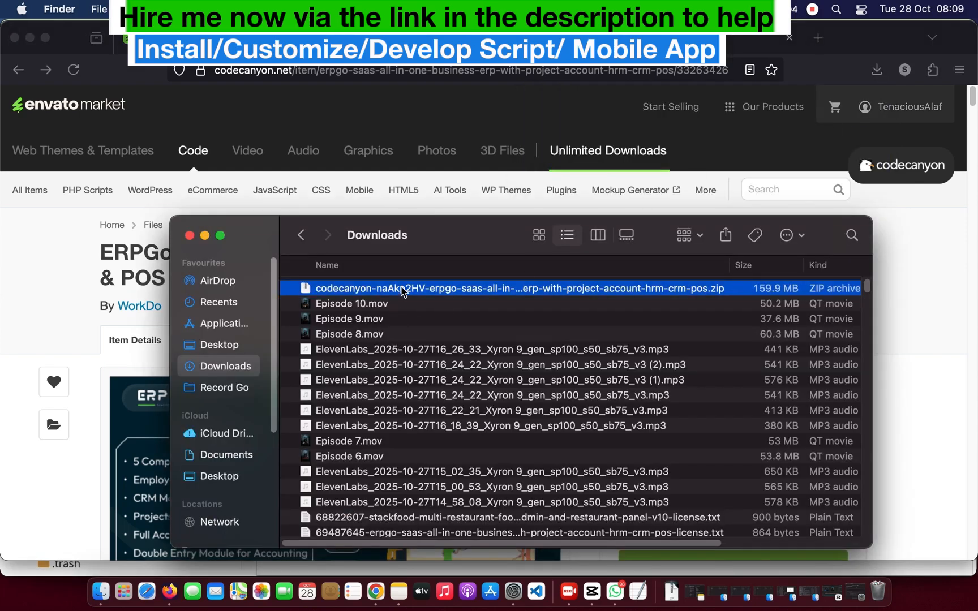
{"action": "double_click", "coordinate": [401, 289]}
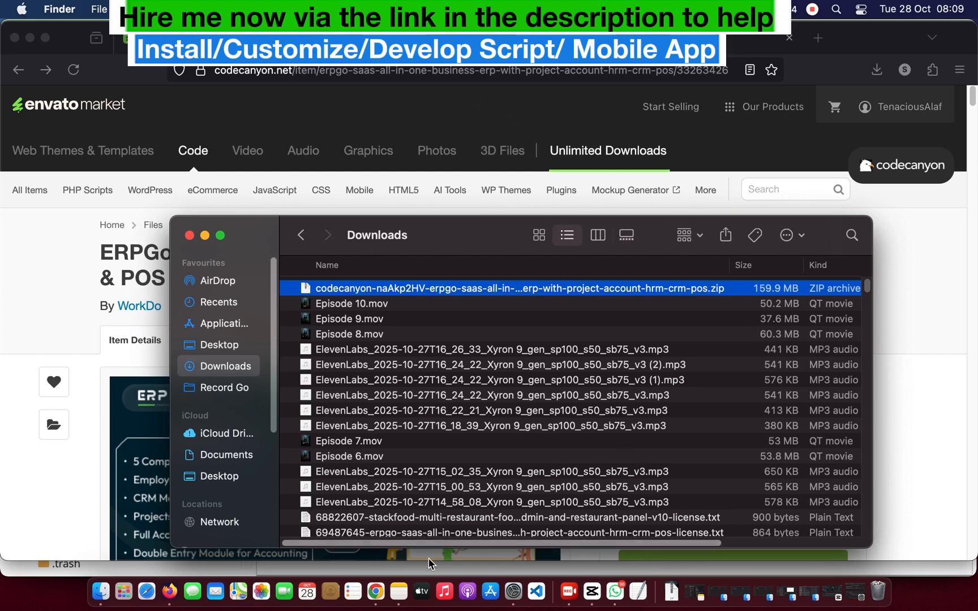
Switch to Chrome and upload the ERPGo SaaS CodeCanyon zip from Downloads to the /home/globacom/globacom.cfd directory
{"action": "left_click", "coordinate": [376, 591]}
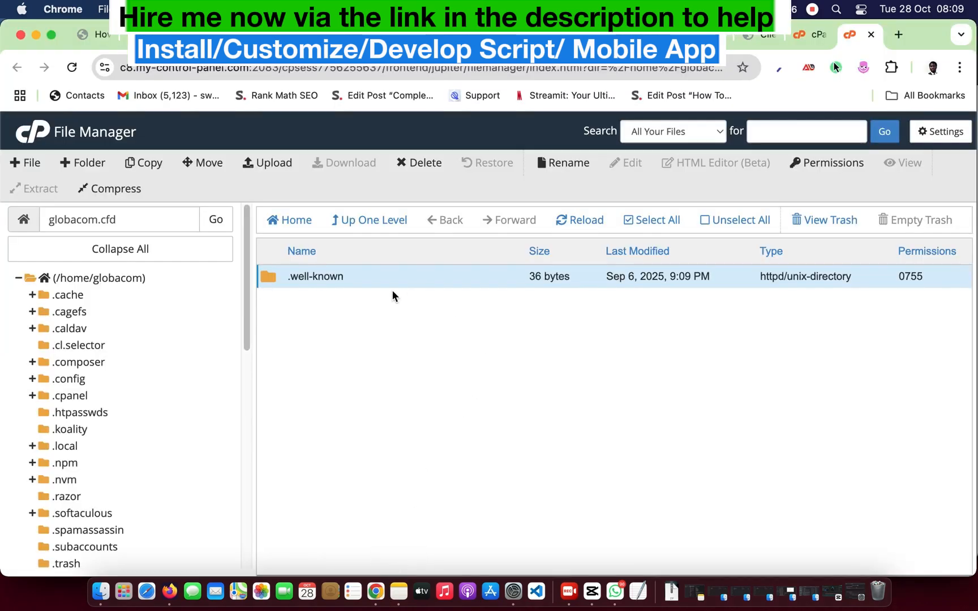
{"action": "left_click", "coordinate": [273, 165]}
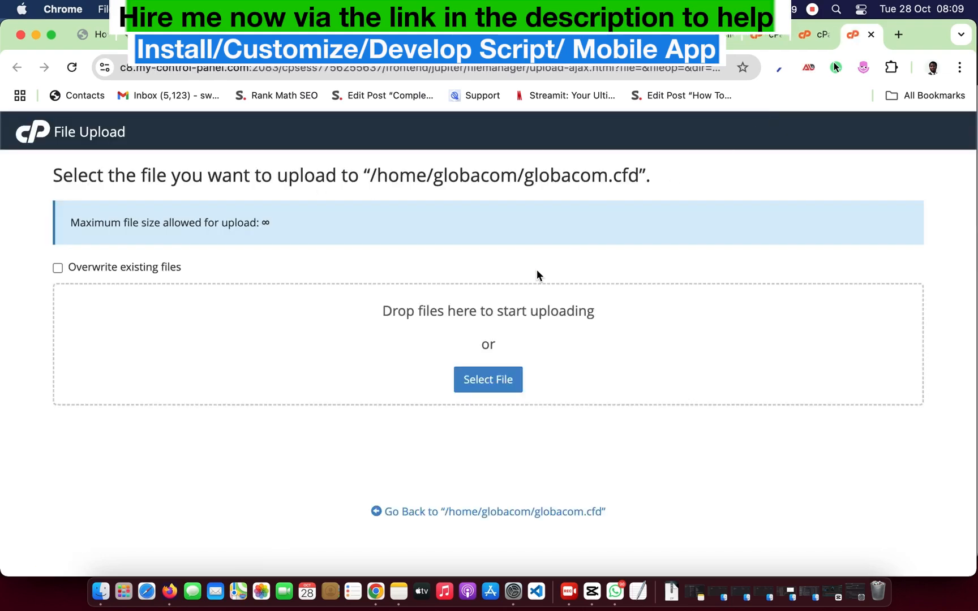
{"action": "left_click", "coordinate": [492, 378]}
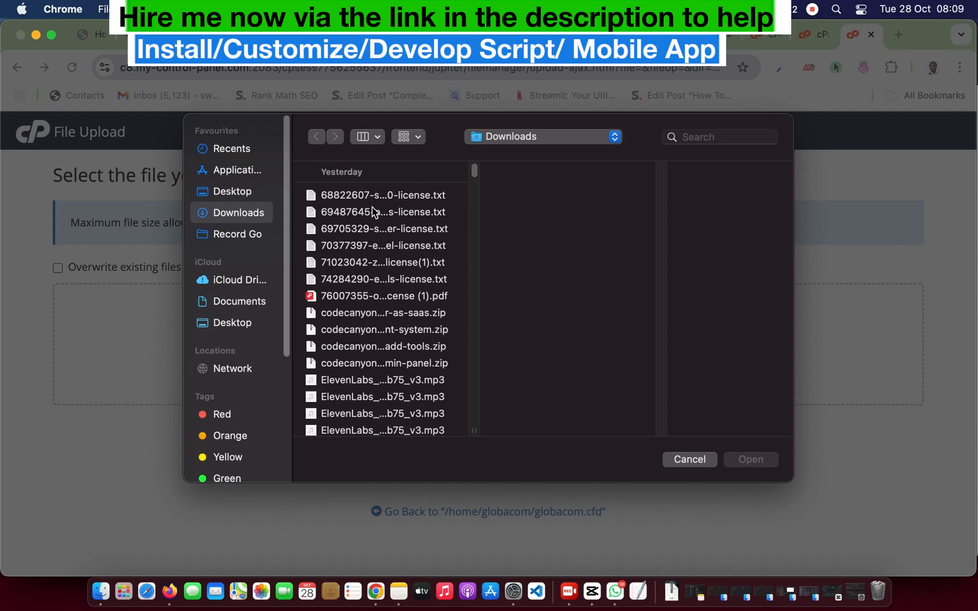
{"action": "left_click", "coordinate": [255, 217]}
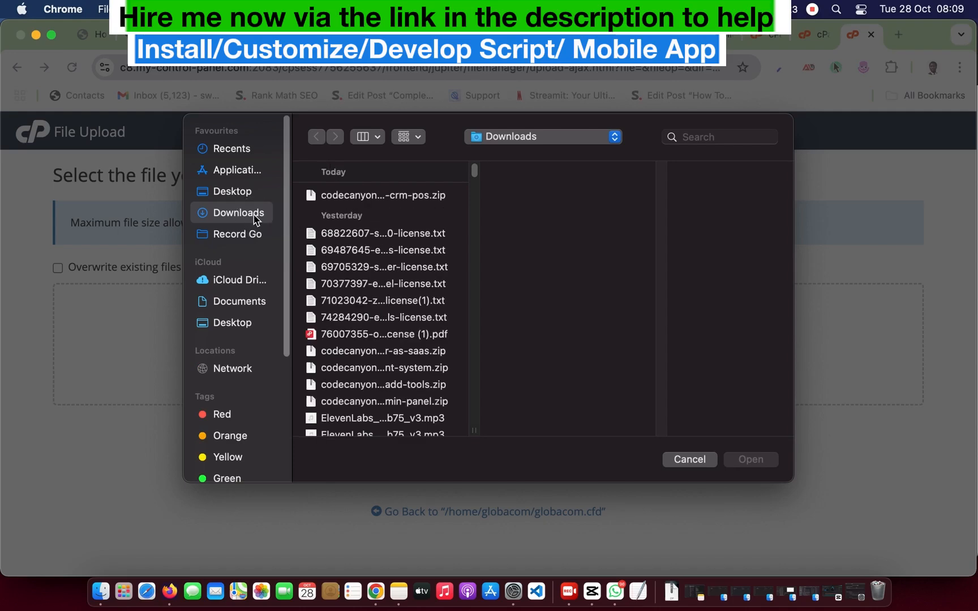
{"action": "left_click", "coordinate": [382, 198]}
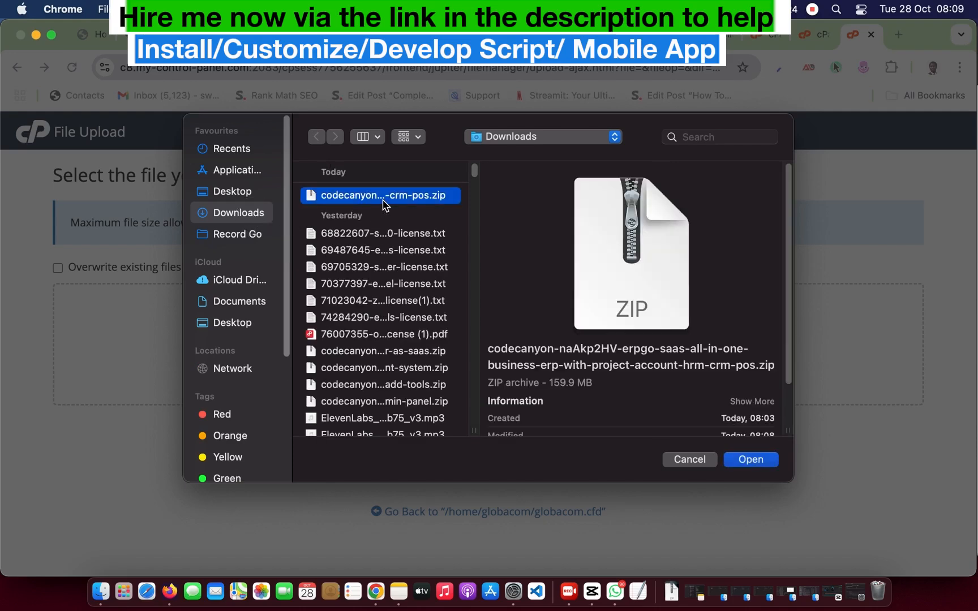
{"action": "left_click", "coordinate": [765, 463]}
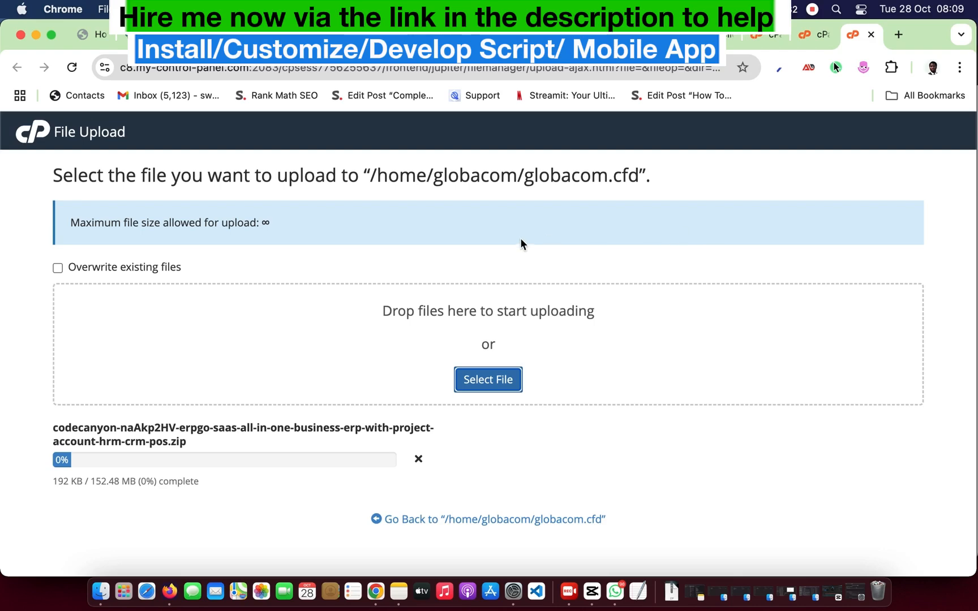
Return to the Asura Hosting product details page and log in to cPanel in another tab
{"action": "left_click", "coordinate": [764, 35]}
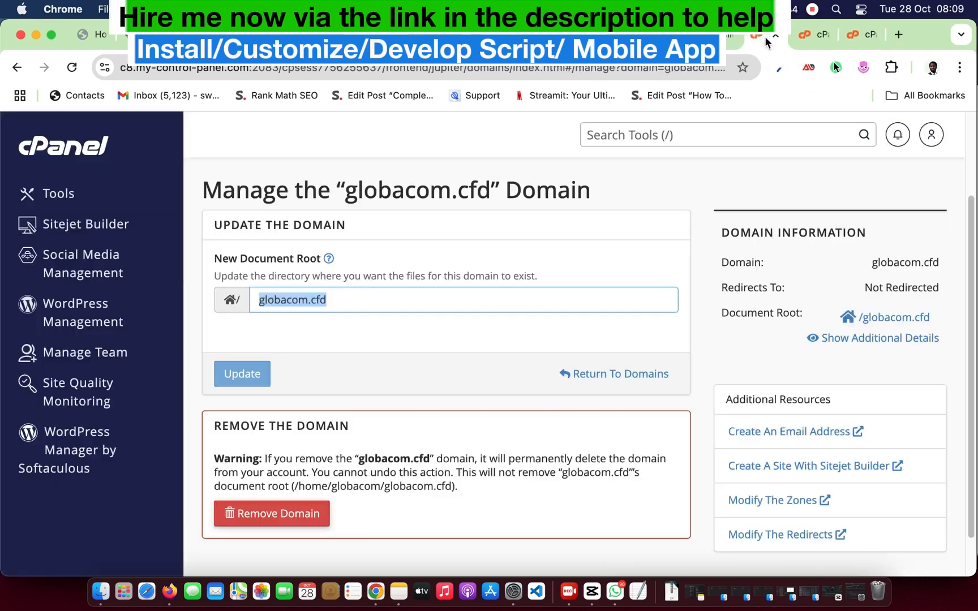
{"action": "left_click", "coordinate": [817, 37]}
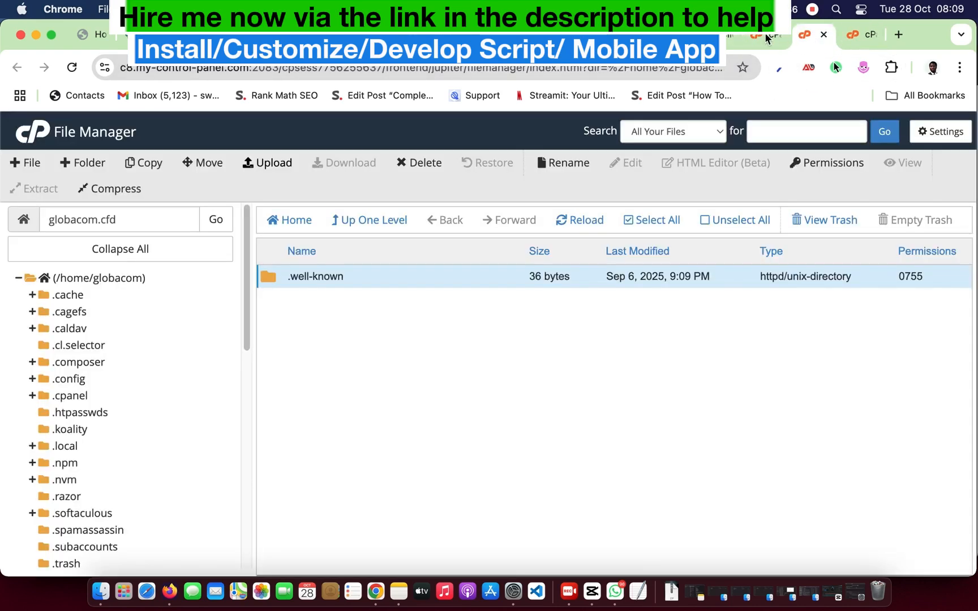
{"action": "left_click", "coordinate": [714, 37]}
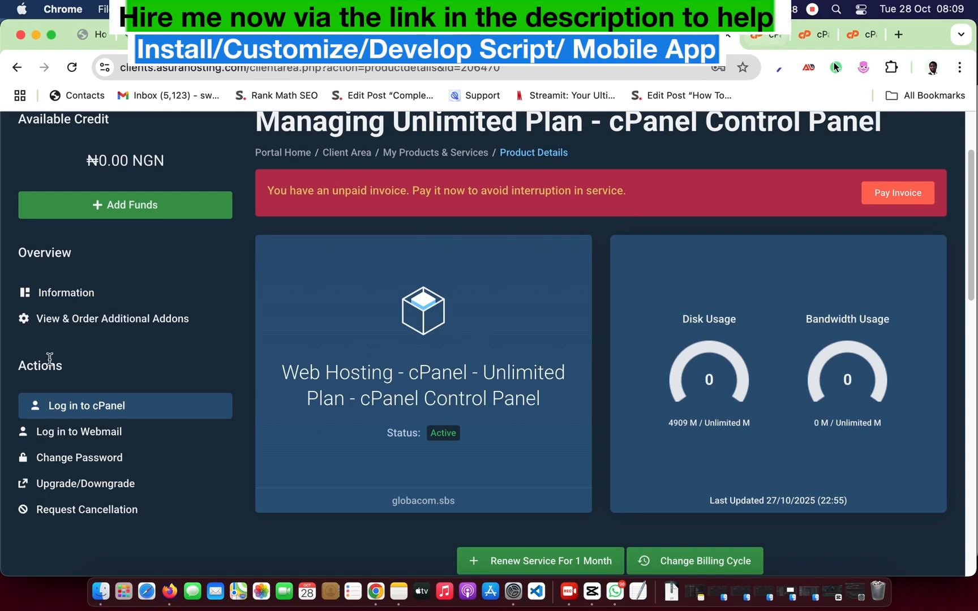
{"action": "left_click", "coordinate": [62, 407]}
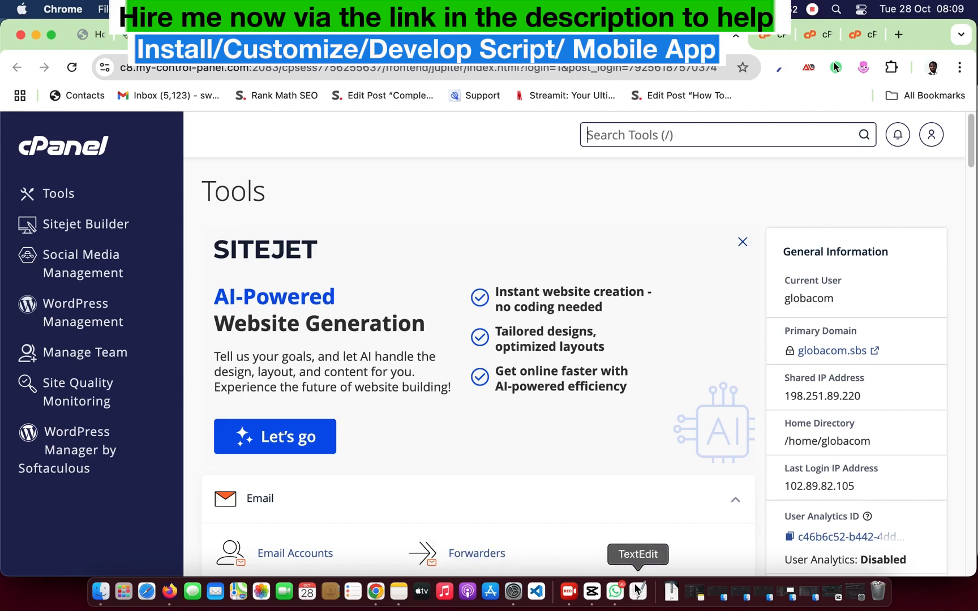
Open the Downloads folder in Finder and extract the ERPGo SaaS CodeCanyon zip
{"action": "left_click", "coordinate": [673, 592]}
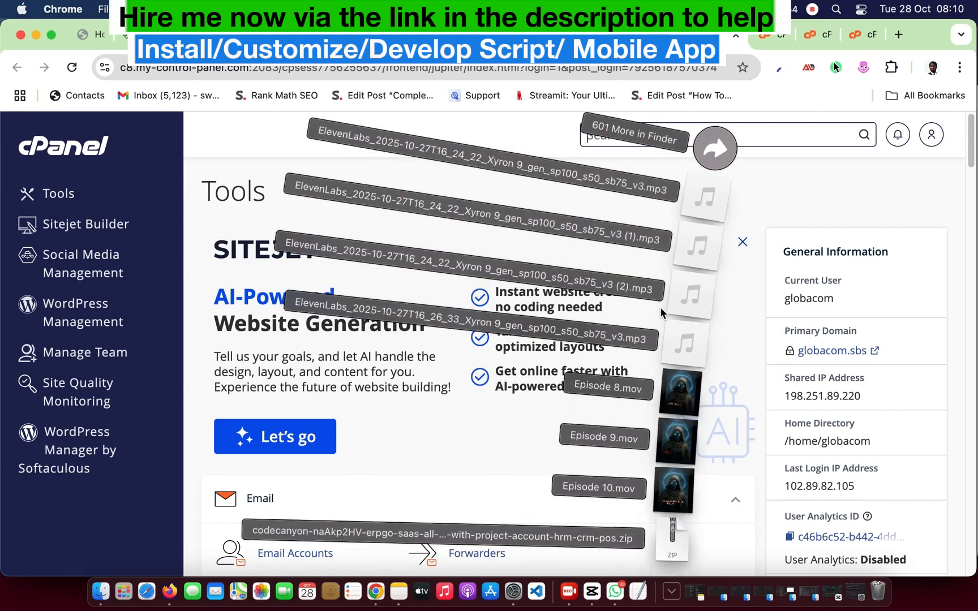
{"action": "left_click", "coordinate": [707, 148]}
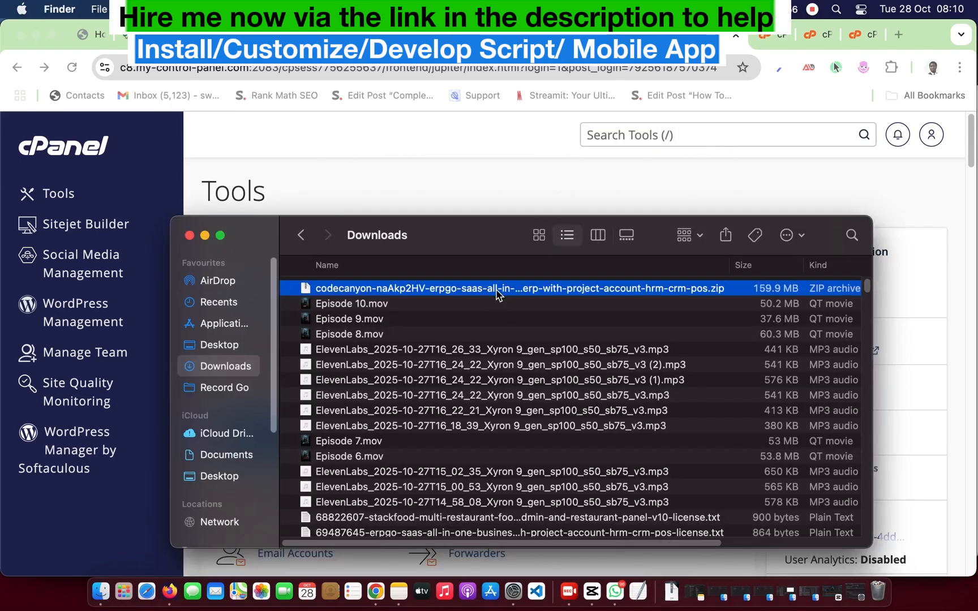
{"action": "double_click", "coordinate": [498, 290]}
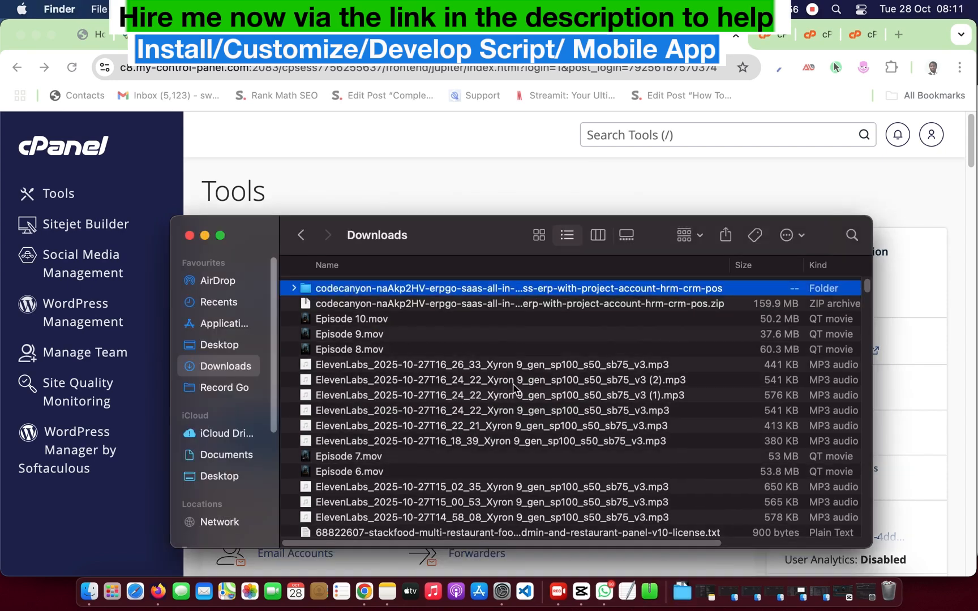
Open documentation.txt from the documentation folder inside the extracted ERPGo package
{"action": "double_click", "coordinate": [393, 290]}
{"action": "double_click", "coordinate": [341, 305]}
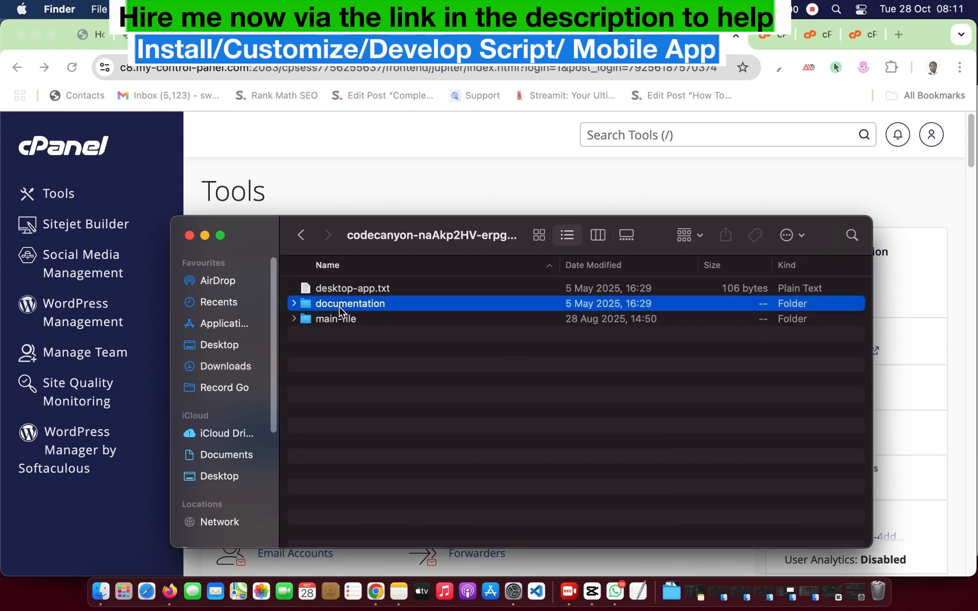
{"action": "left_click", "coordinate": [378, 292]}
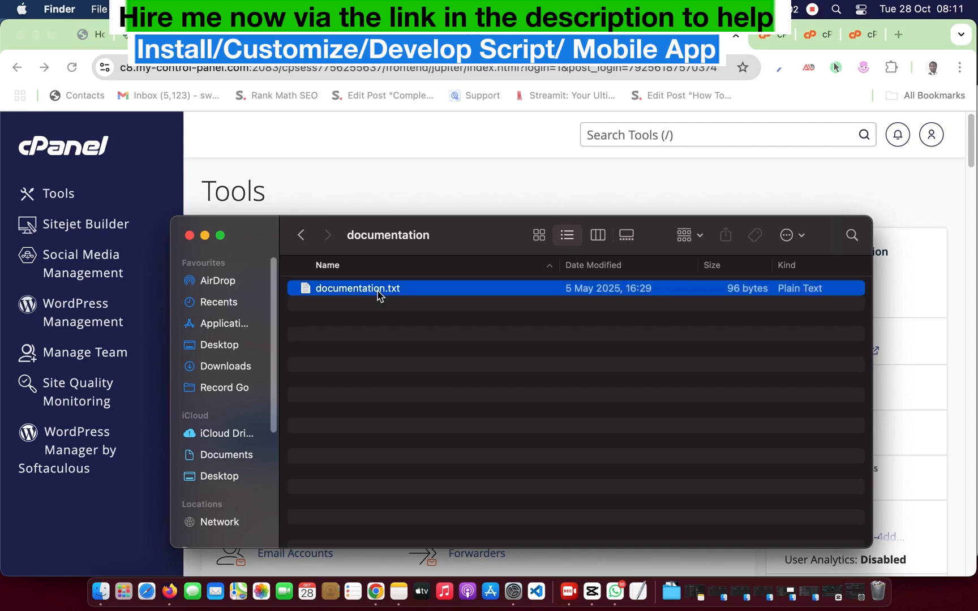
{"action": "double_click", "coordinate": [378, 292]}
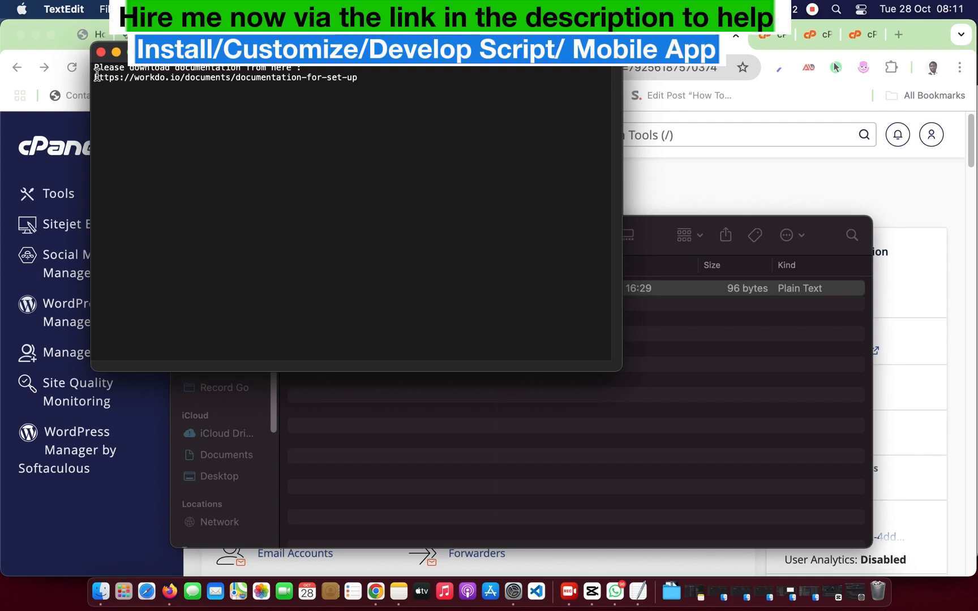
{"action": "left_click_drag", "start_coordinate": [97, 75], "coordinate": [212, 81]}
{"action": "left_click", "coordinate": [389, 84]}
{"action": "left_click_drag", "start_coordinate": [384, 81], "coordinate": [362, 504]}
{"action": "left_click_drag", "start_coordinate": [351, 380], "coordinate": [85, 81]}
{"action": "key", "text": "super+c"}
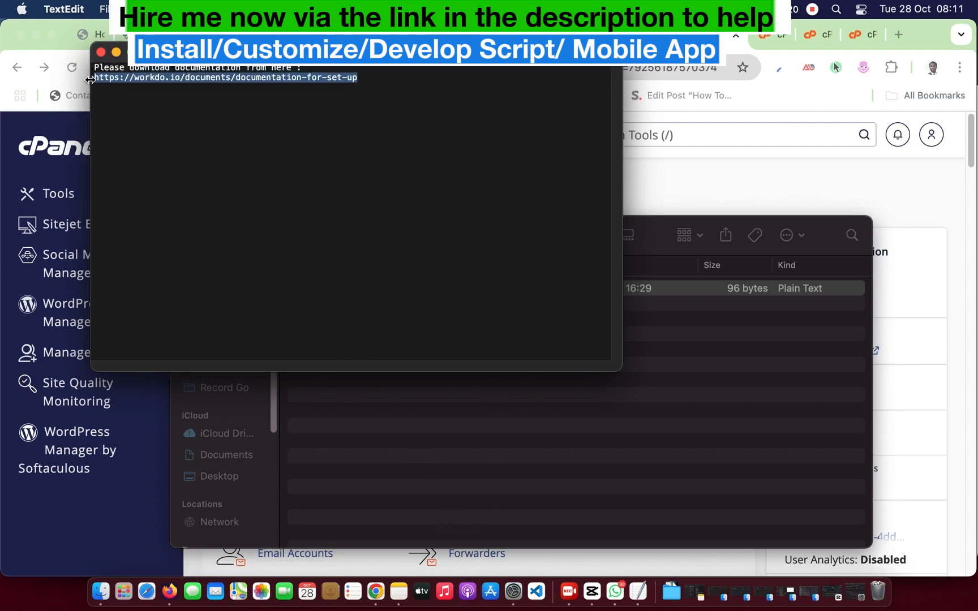
{"action": "left_click", "coordinate": [655, 212]}
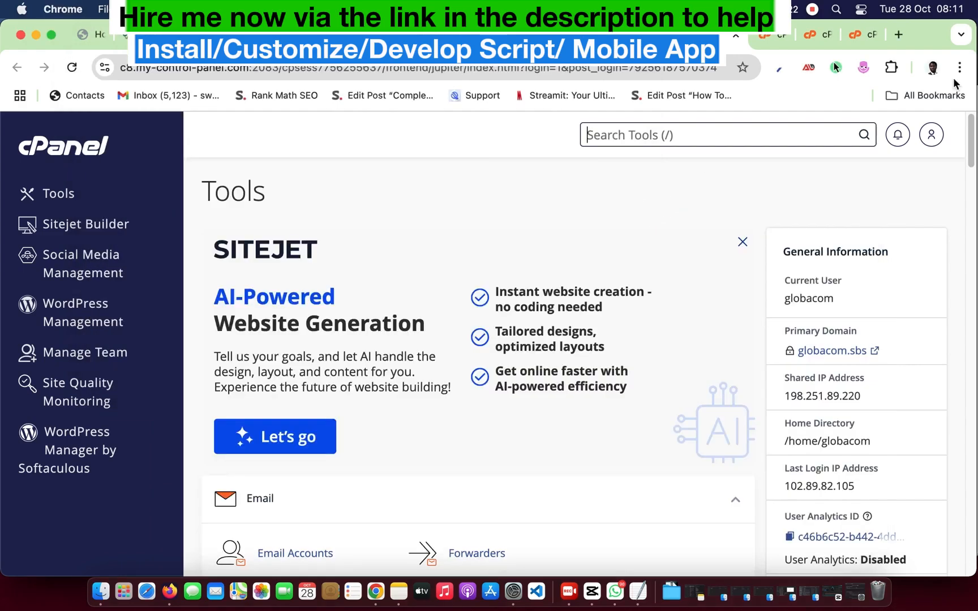
{"action": "left_click", "coordinate": [900, 35]}
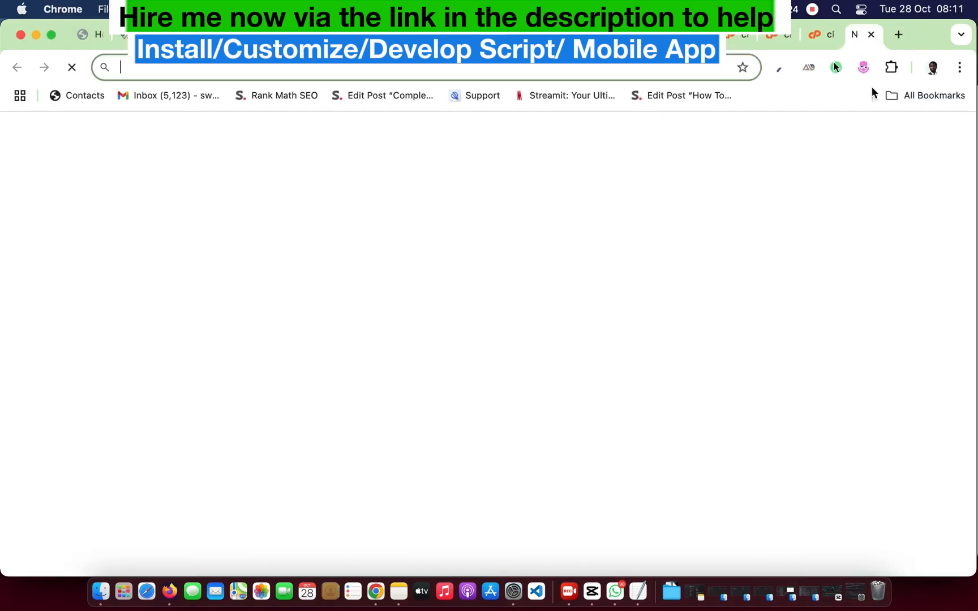
{"action": "key", "text": "super+v"}
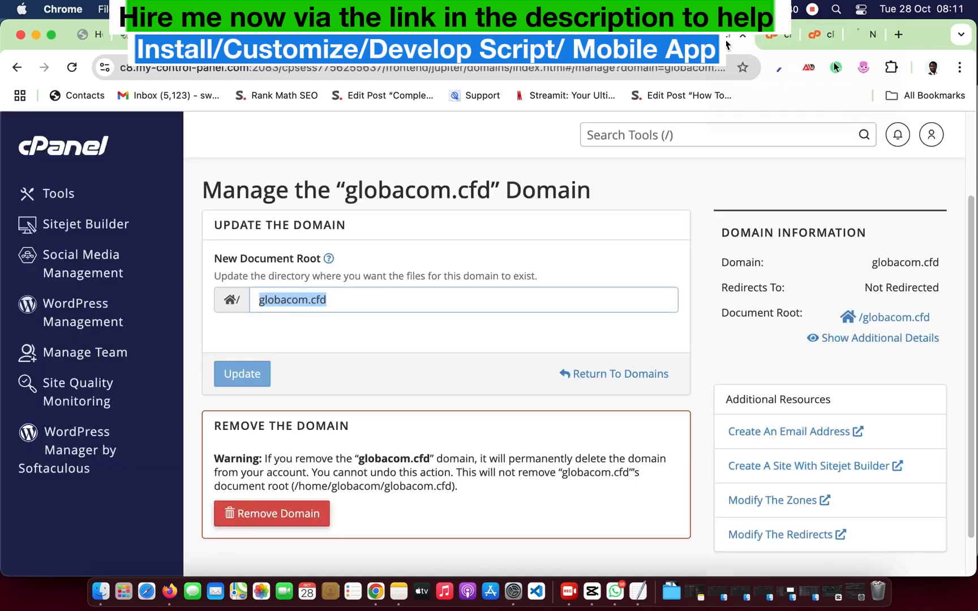
Look through the open cPanel tabs and check the upload progress of the ERPGo zip
{"action": "left_click", "coordinate": [725, 42]}
{"action": "left_click", "coordinate": [683, 38]}
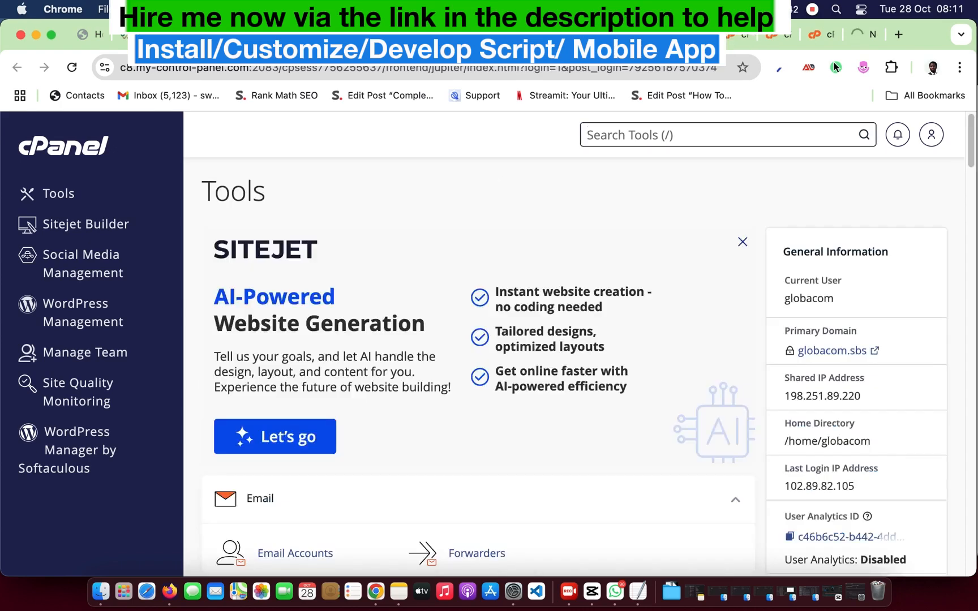
{"action": "left_click", "coordinate": [786, 43]}
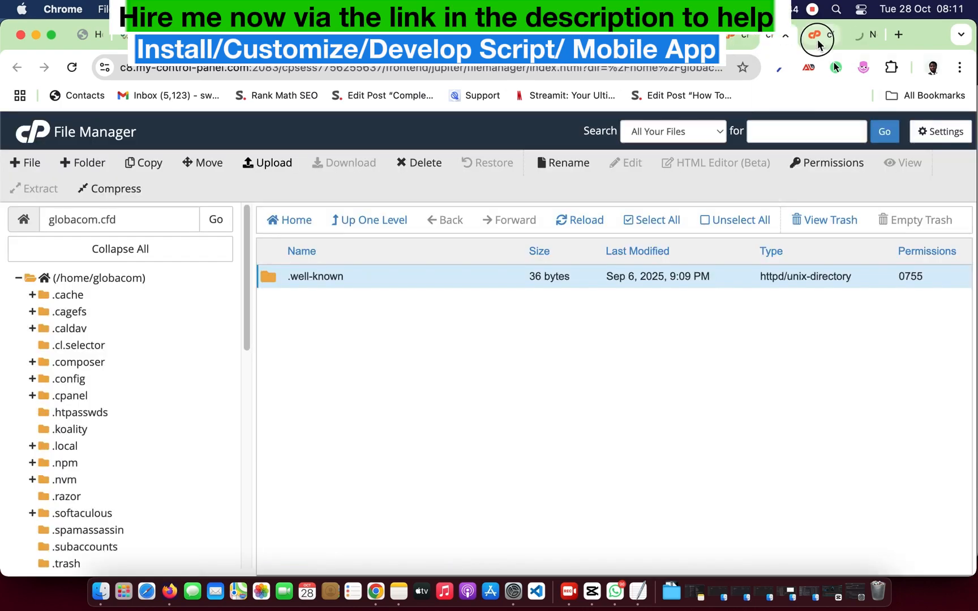
{"action": "left_click", "coordinate": [819, 42]}
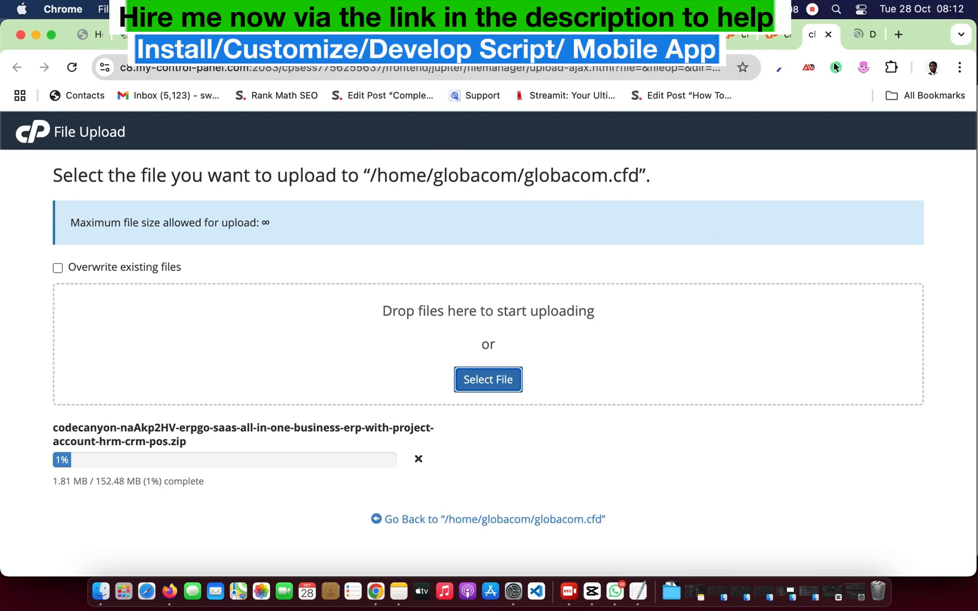
Check the pending video uploads in the Google Drive Unedited Videos folder, and return to the WorkDo documentation window
{"action": "left_click", "coordinate": [323, 9]}
{"action": "left_click", "coordinate": [350, 50]}
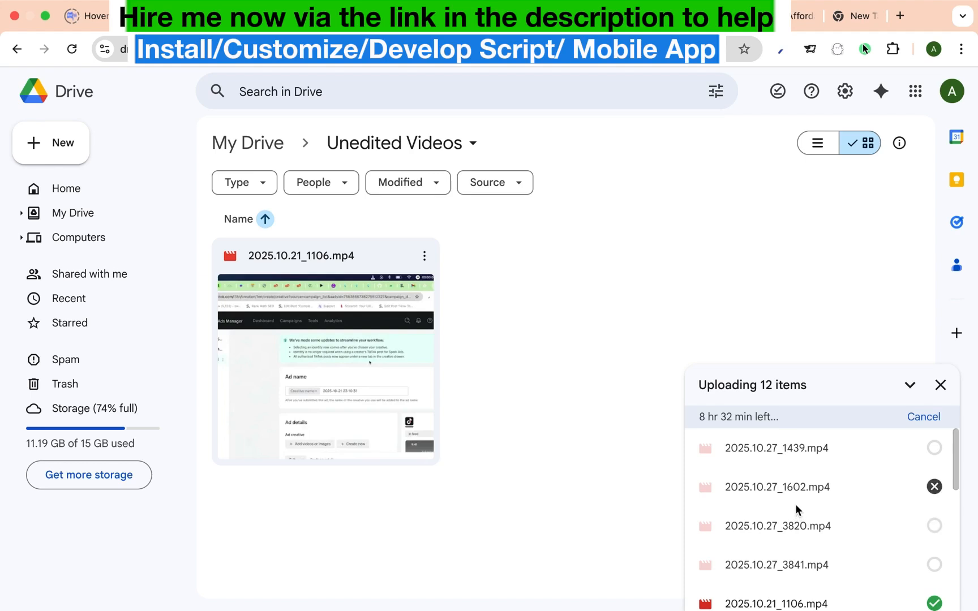
{"action": "scroll", "coordinate": [797, 511], "scroll_direction": "down", "scroll_amount": 6}
{"action": "scroll", "coordinate": [797, 511], "scroll_direction": "up", "scroll_amount": 5}
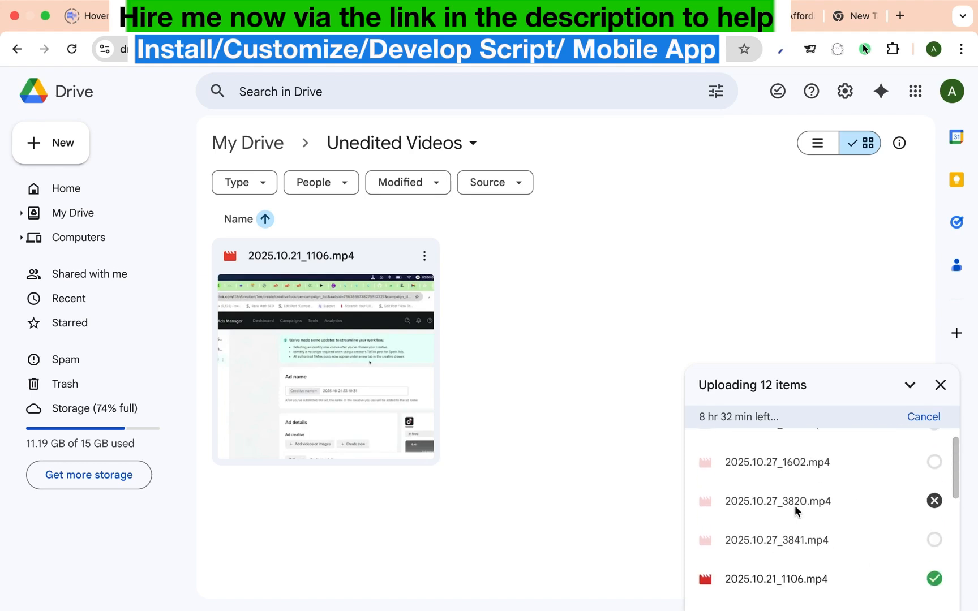
{"action": "scroll", "coordinate": [796, 510], "scroll_direction": "up", "scroll_amount": 1}
{"action": "scroll", "coordinate": [795, 509], "scroll_direction": "down", "scroll_amount": 6}
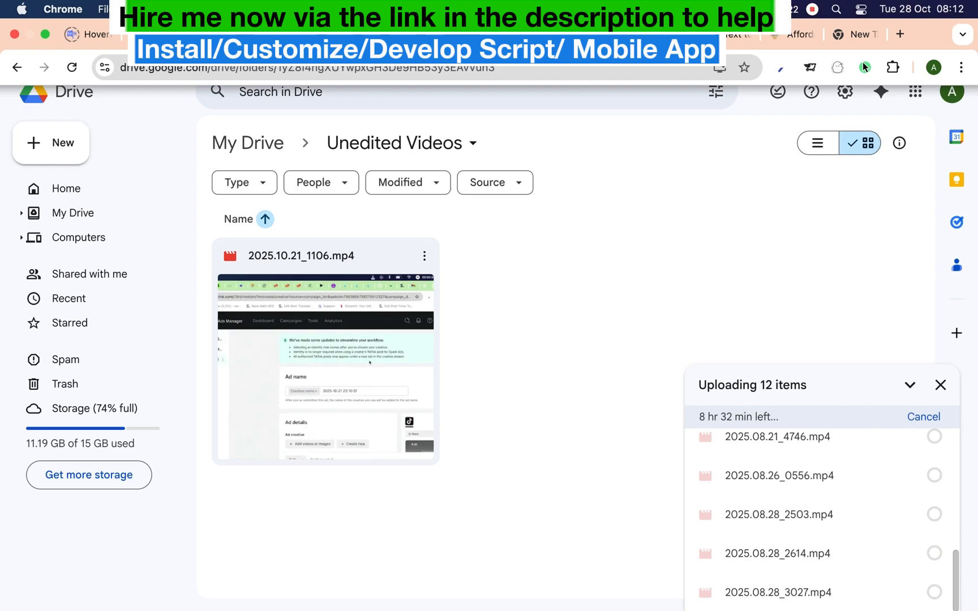
{"action": "left_click", "coordinate": [323, 9]}
{"action": "left_click", "coordinate": [349, 91]}
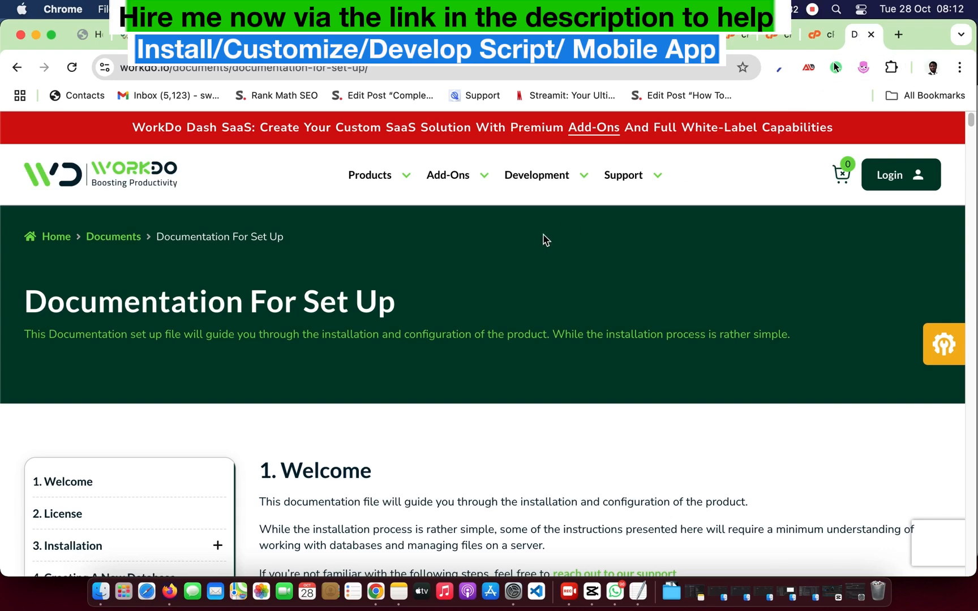
Read the WorkDo setup documentation from the Welcome section through the MySQL database creation and user privileges instructions
{"action": "scroll", "coordinate": [477, 367], "scroll_direction": "down", "scroll_amount": 8}
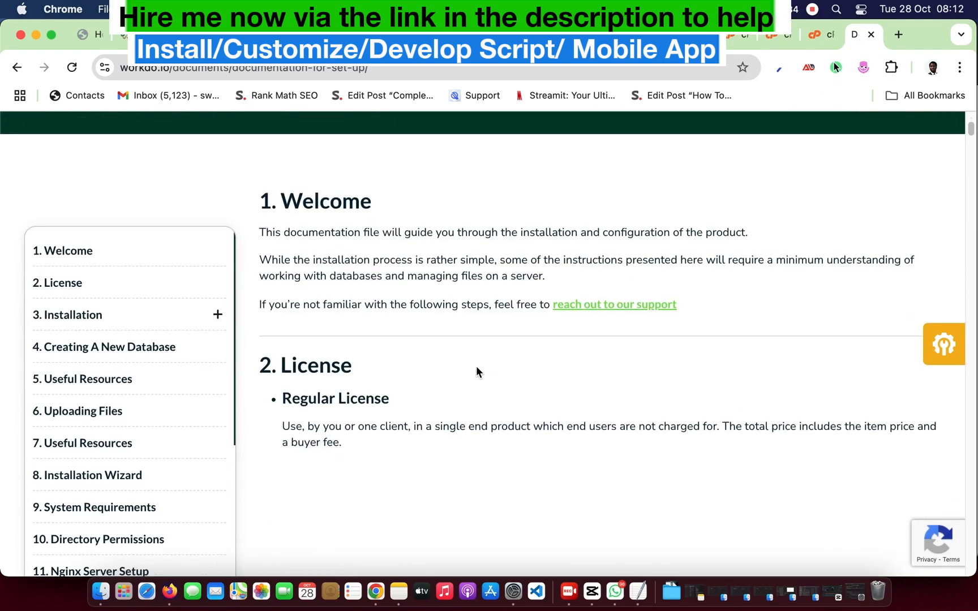
{"action": "scroll", "coordinate": [476, 366], "scroll_direction": "down", "scroll_amount": 10}
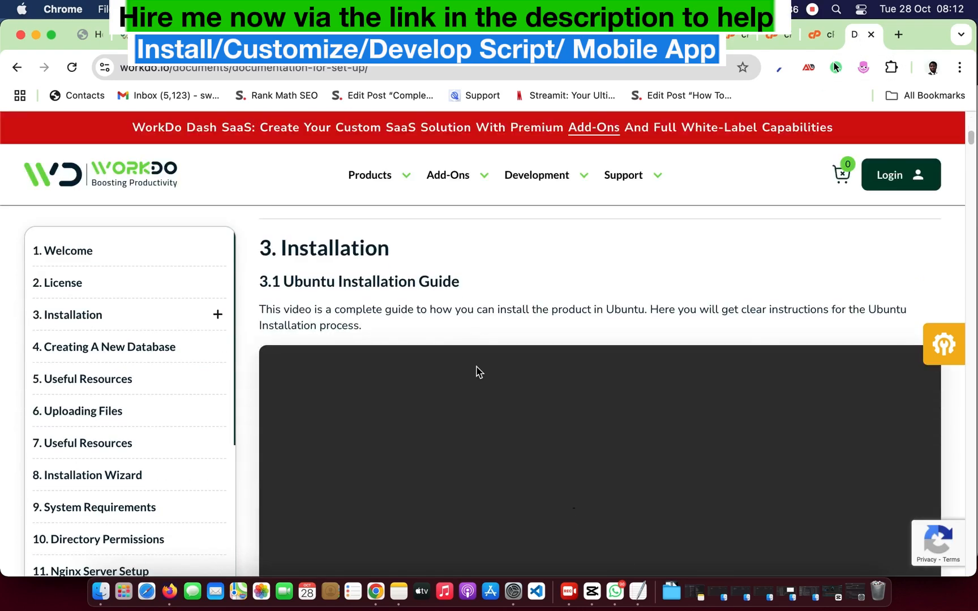
{"action": "scroll", "coordinate": [476, 366], "scroll_direction": "down", "scroll_amount": 10}
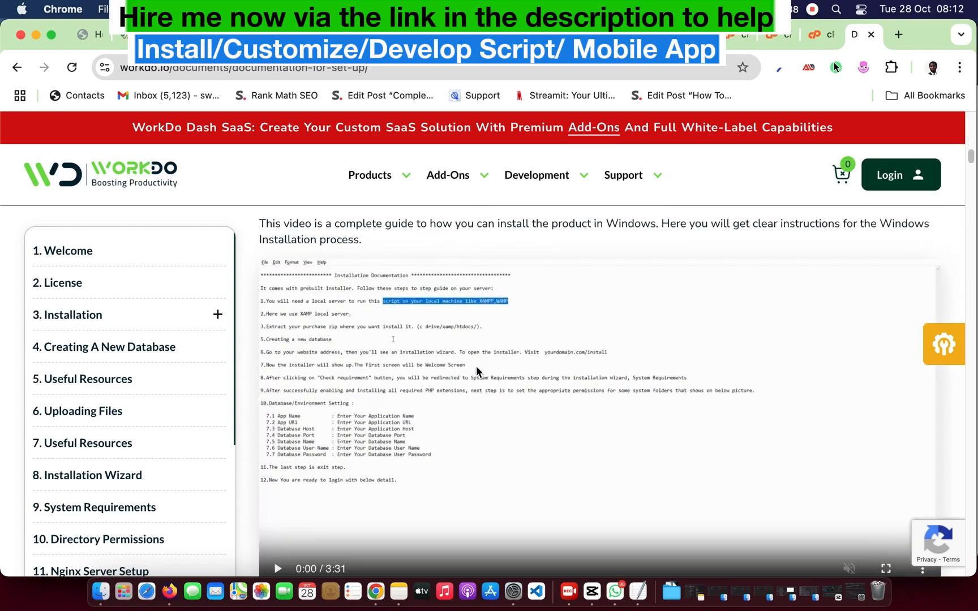
{"action": "scroll", "coordinate": [476, 366], "scroll_direction": "down", "scroll_amount": 15}
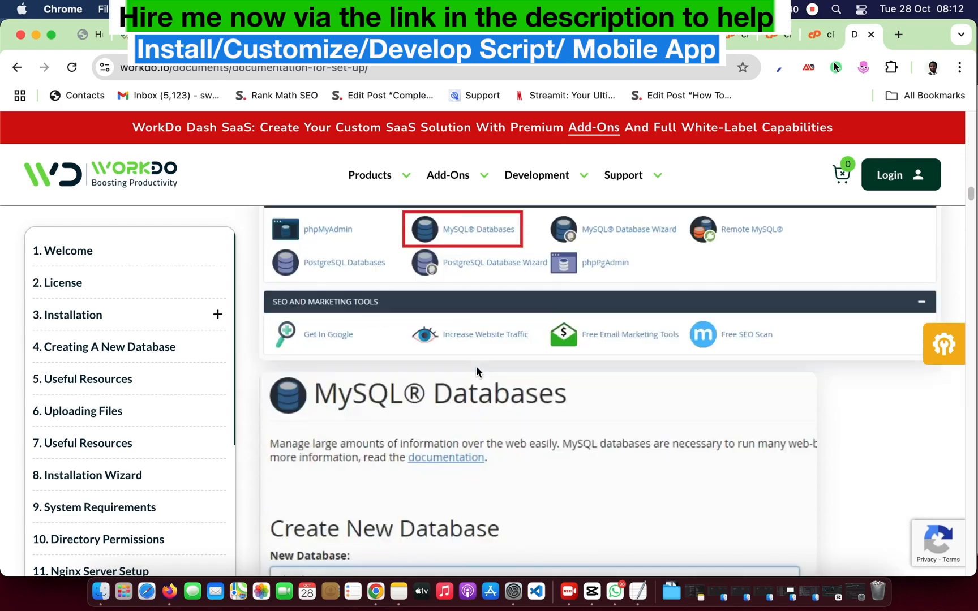
{"action": "scroll", "coordinate": [476, 371], "scroll_direction": "down", "scroll_amount": 10}
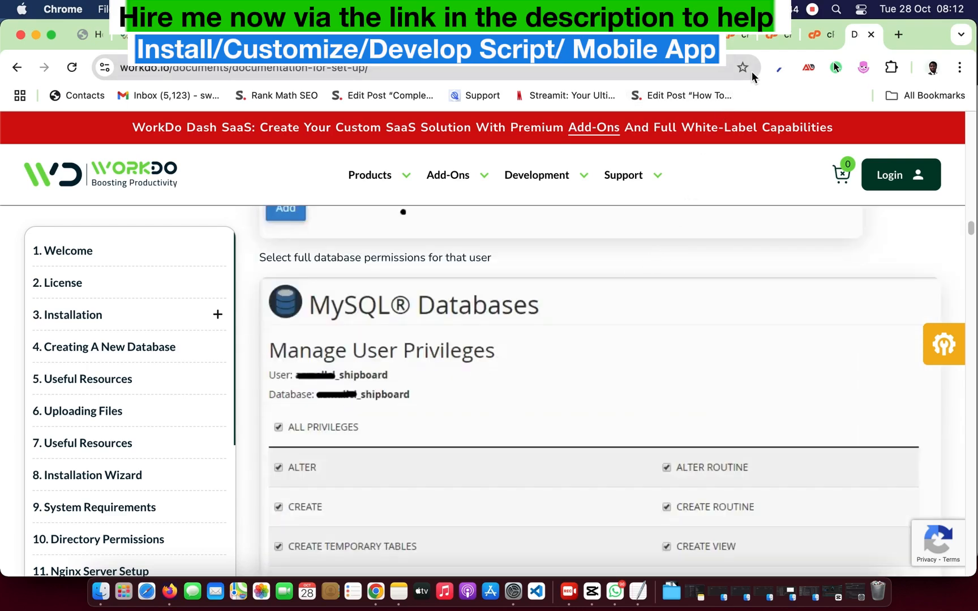
Search the cPanel tools for "Data" and open Manage My Databases
{"action": "left_click", "coordinate": [736, 37]}
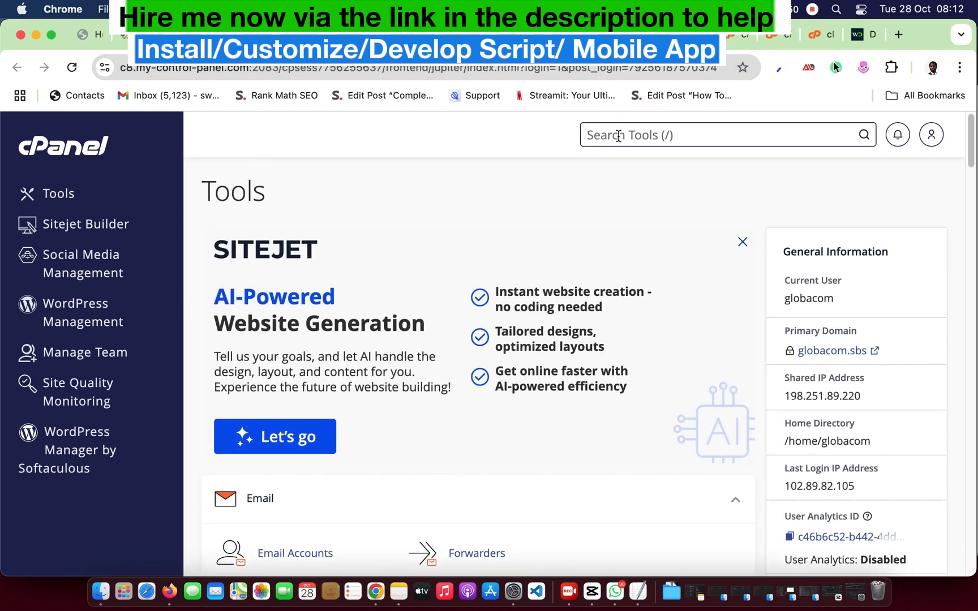
{"action": "type", "text": "Data"}
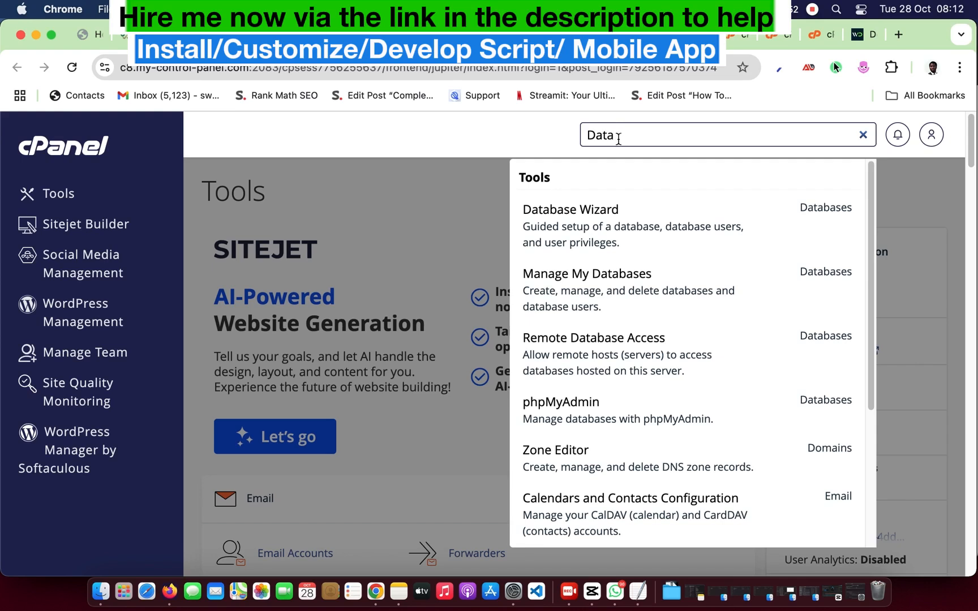
{"action": "left_click", "coordinate": [609, 294]}
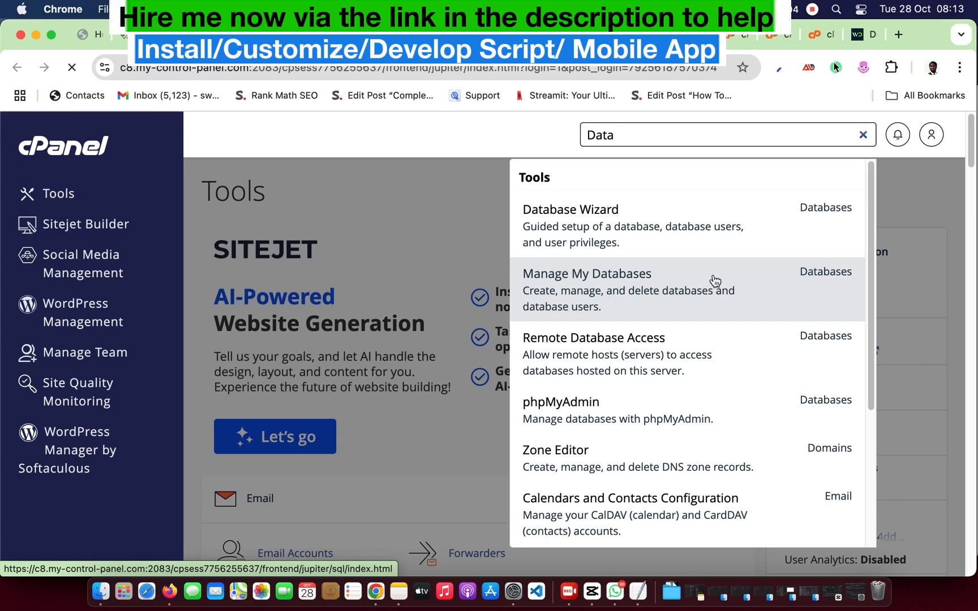
Check the upload progress of the ERPGo zip while the databases page loads, and return to Manage My Databases
{"action": "left_click", "coordinate": [773, 41]}
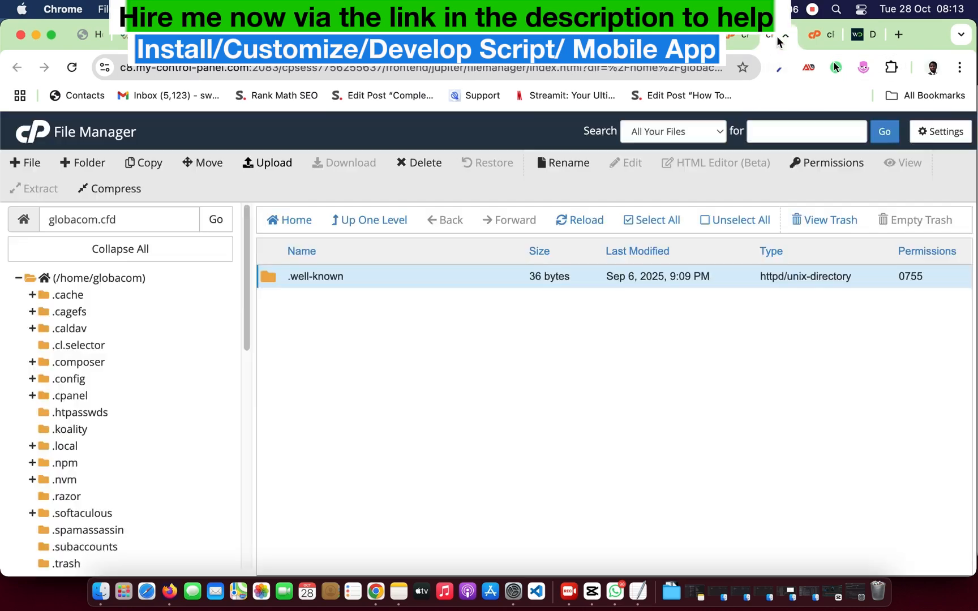
{"action": "left_click", "coordinate": [825, 40]}
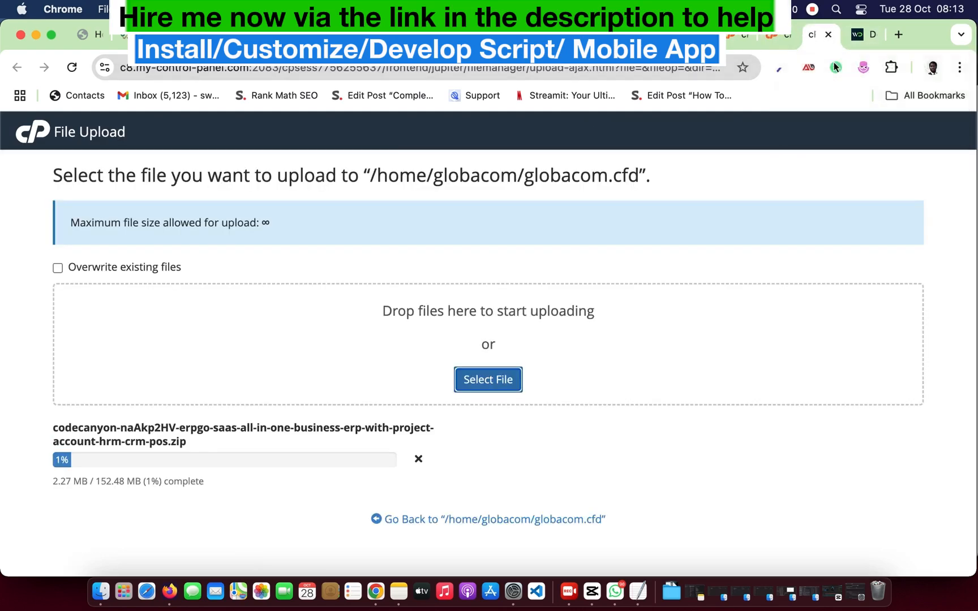
{"action": "left_click", "coordinate": [747, 35]}
{"action": "left_click", "coordinate": [783, 33]}
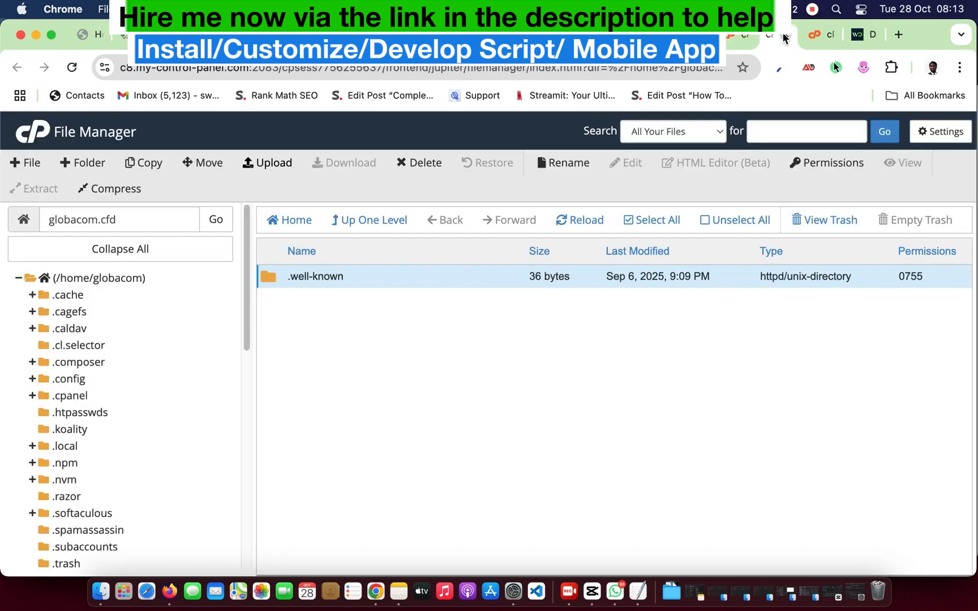
{"action": "left_click", "coordinate": [817, 34]}
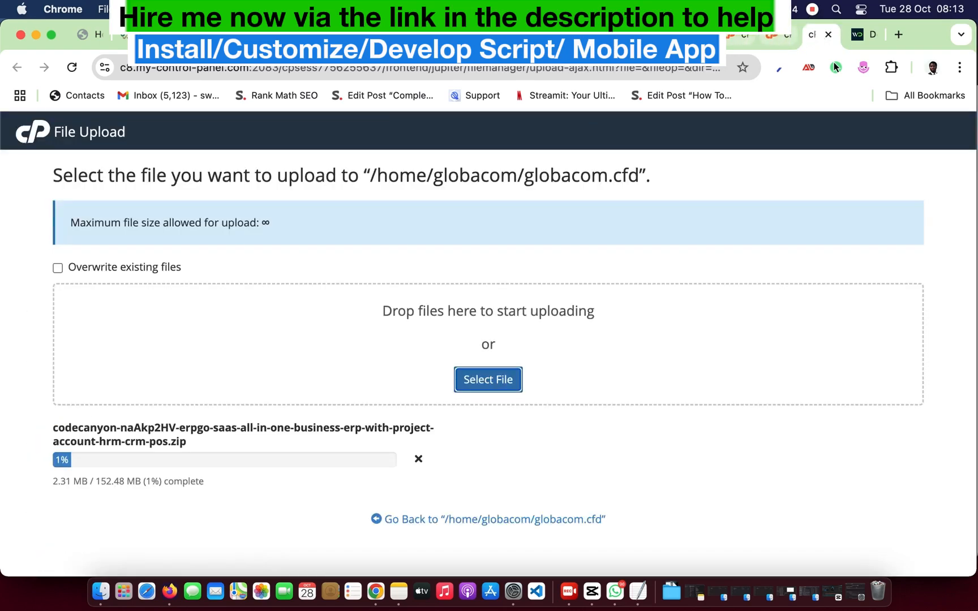
{"action": "left_click", "coordinate": [697, 35]}
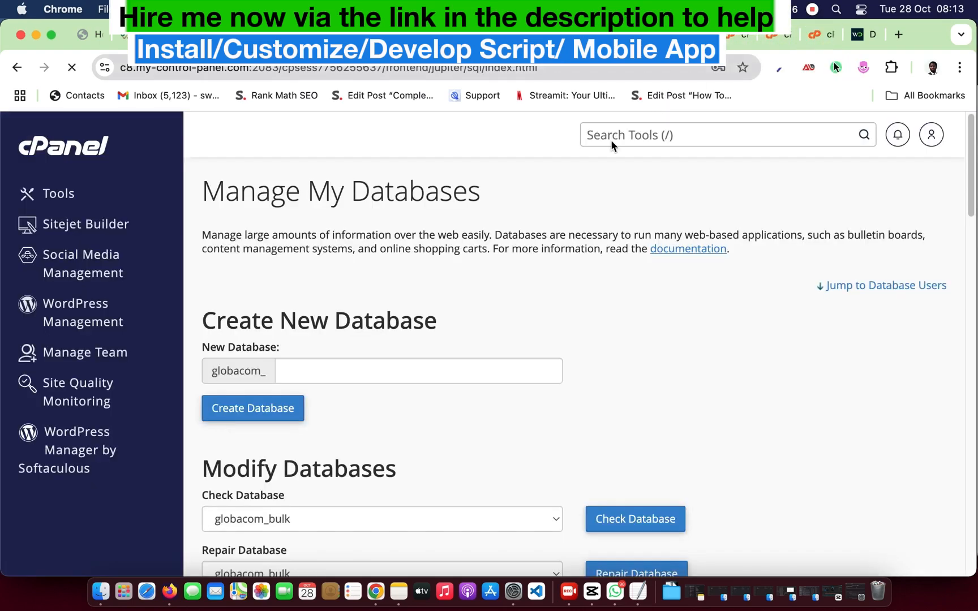
Create a new database named globacom_erpgo and return to the database management page
{"action": "left_click", "coordinate": [337, 366]}
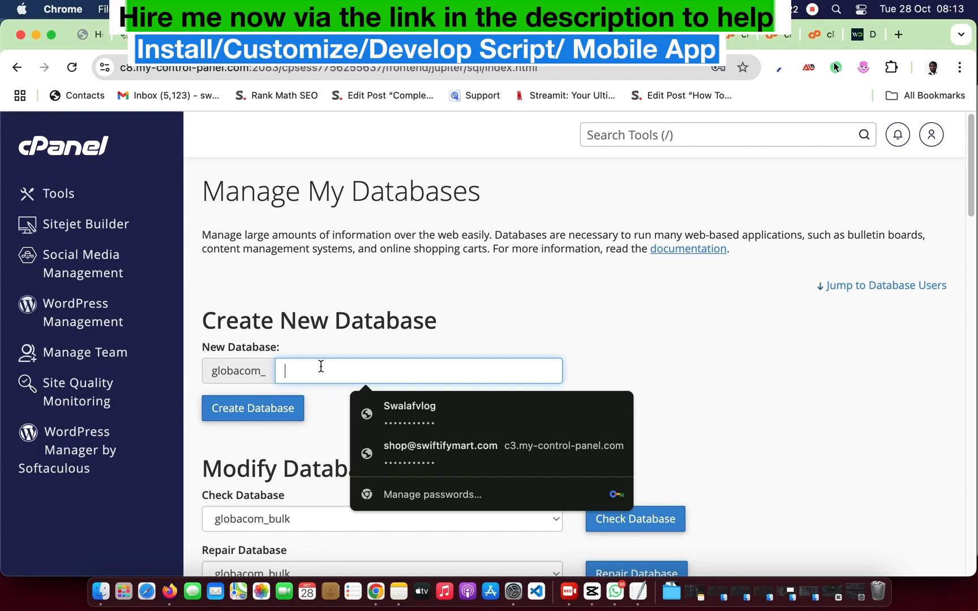
{"action": "type", "text": "r"}
{"action": "key", "text": "BackSpace"}
{"action": "type", "text": "erpgo"}
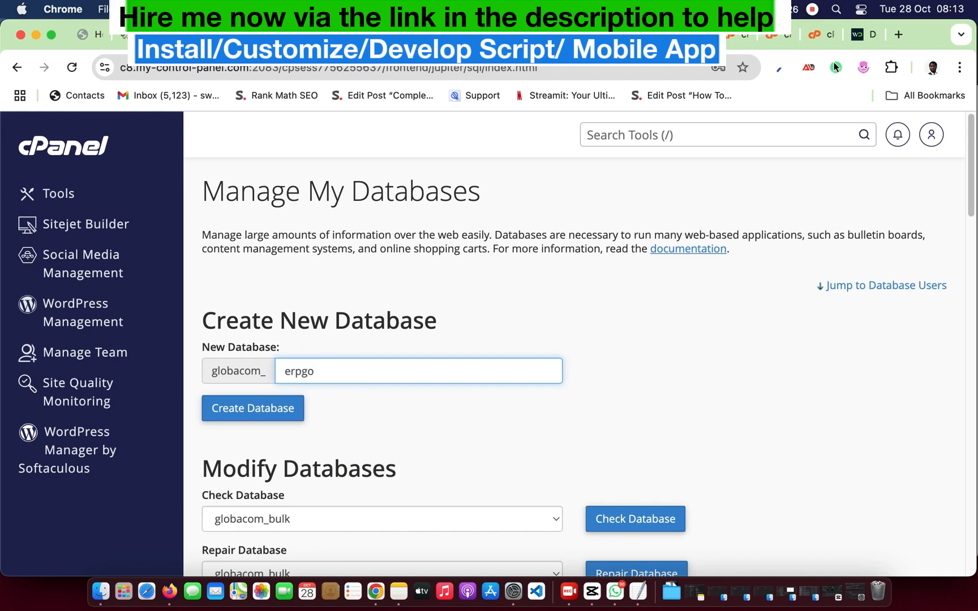
{"action": "left_click", "coordinate": [283, 412]}
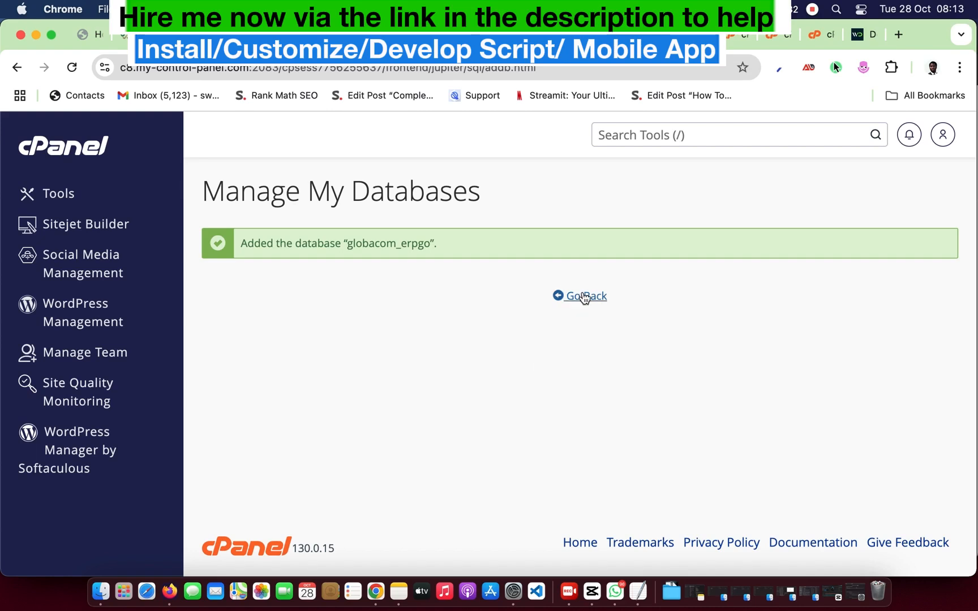
{"action": "left_click", "coordinate": [584, 297]}
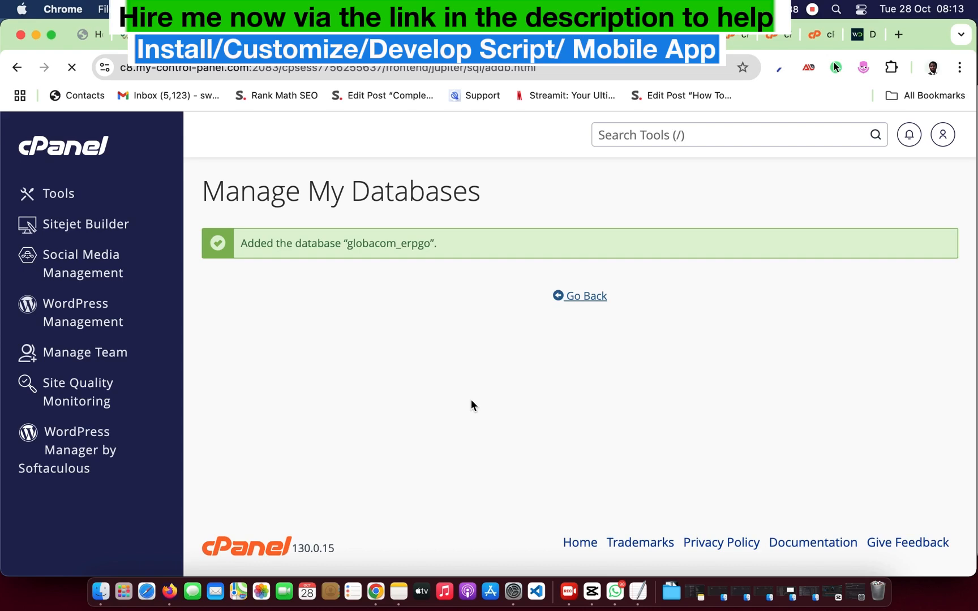
Enter erpgo1 as the username for a new database user with the globacom_ prefix
{"action": "scroll", "coordinate": [430, 406], "scroll_direction": "down", "scroll_amount": 3}
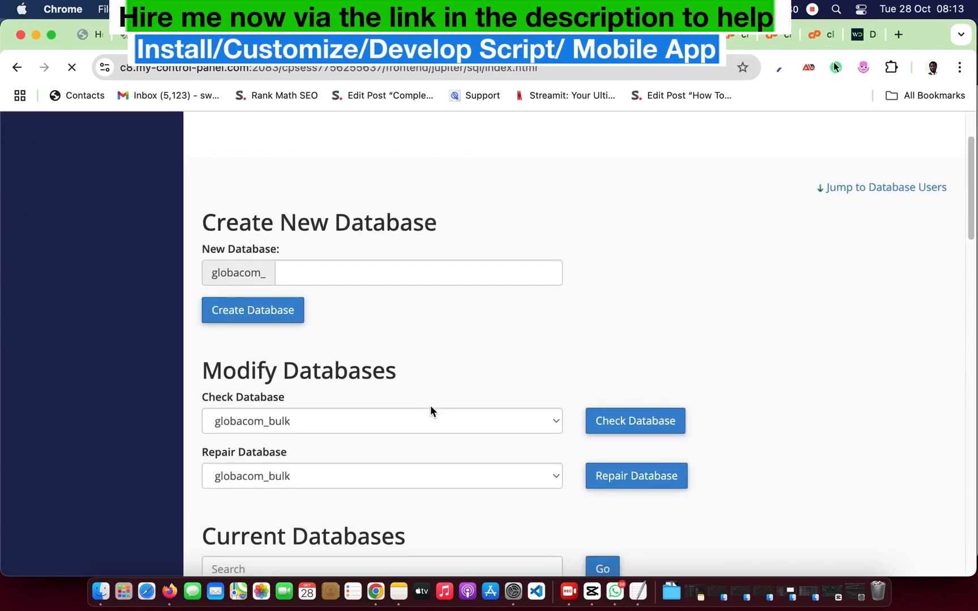
{"action": "scroll", "coordinate": [430, 405], "scroll_direction": "down", "scroll_amount": 2}
{"action": "scroll", "coordinate": [430, 407], "scroll_direction": "down", "scroll_amount": 5}
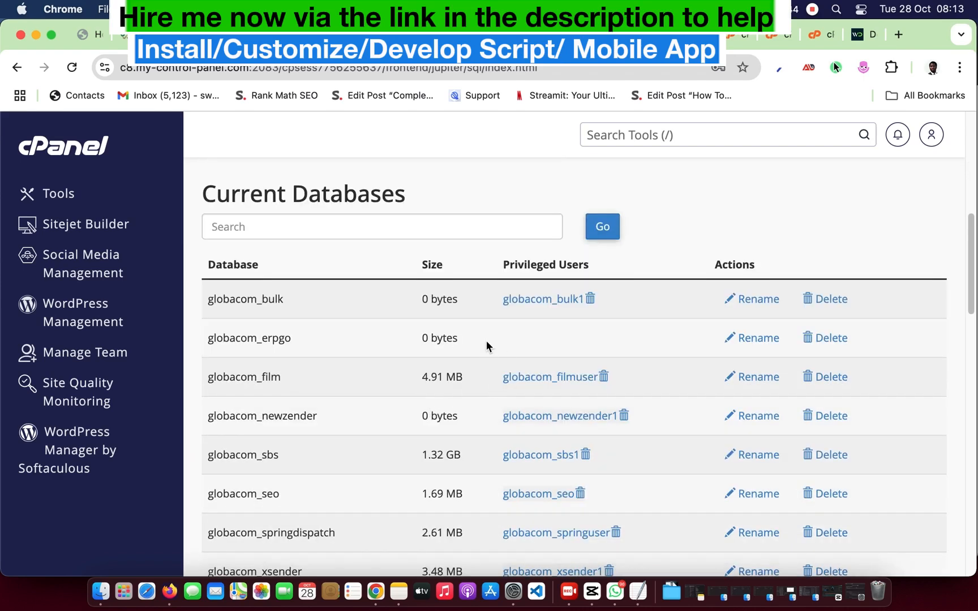
{"action": "scroll", "coordinate": [305, 406], "scroll_direction": "down", "scroll_amount": 8}
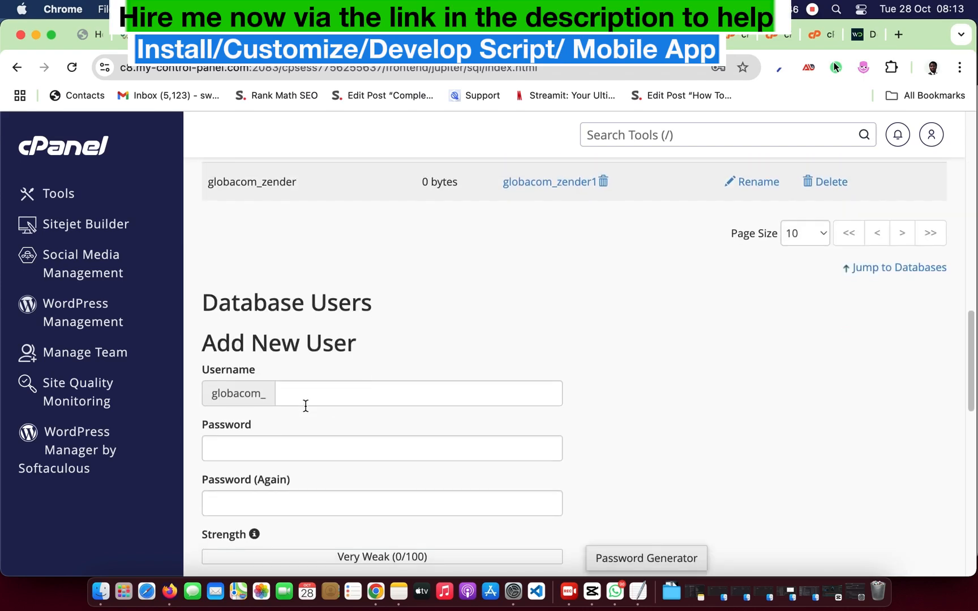
{"action": "scroll", "coordinate": [308, 405], "scroll_direction": "down", "scroll_amount": 1}
{"action": "left_click", "coordinate": [323, 390]}
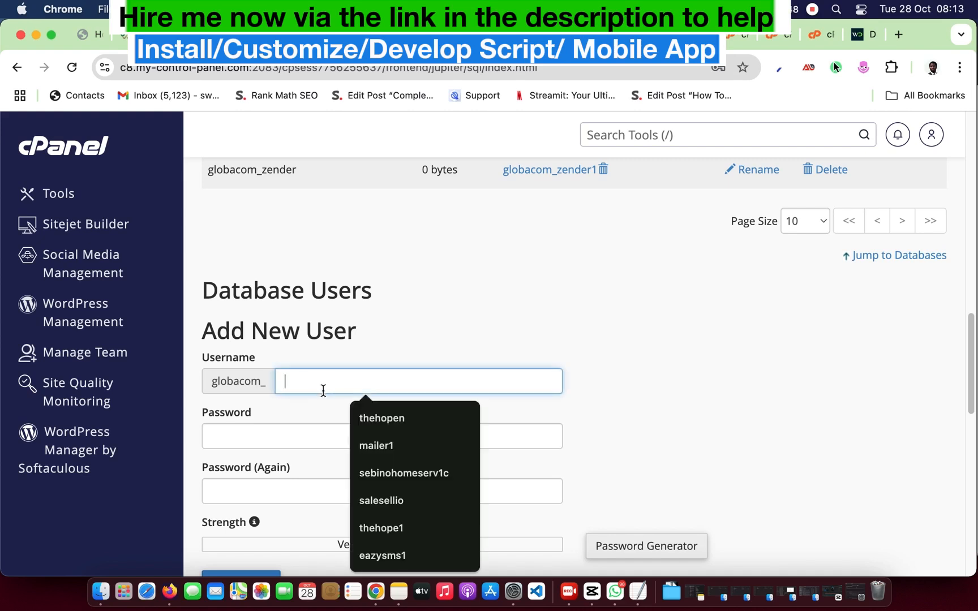
{"action": "type", "text": "erp"}
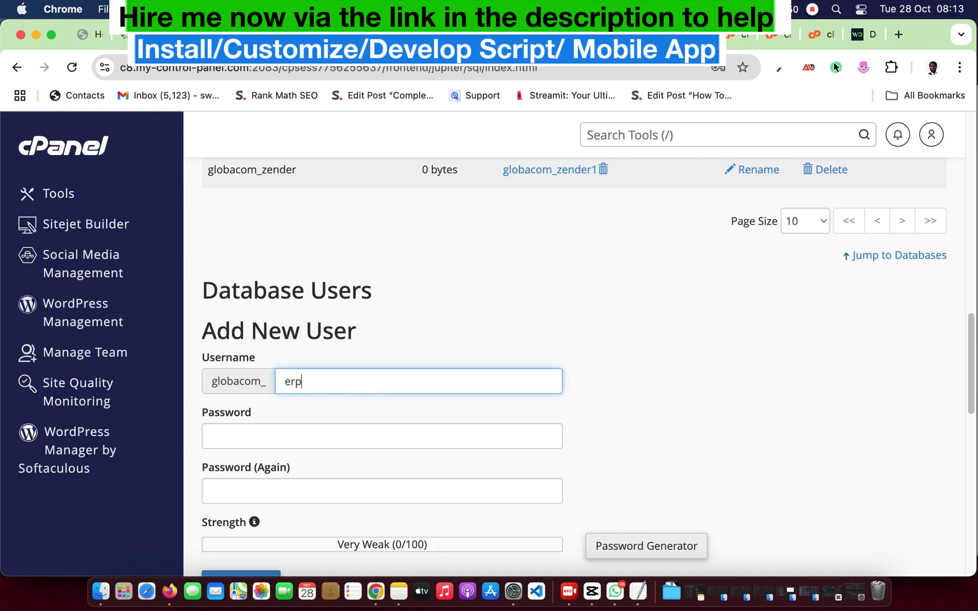
{"action": "type", "text": "go1"}
Generate a password for the new database user, copy it, and apply it to both password fields
{"action": "left_click", "coordinate": [285, 439]}
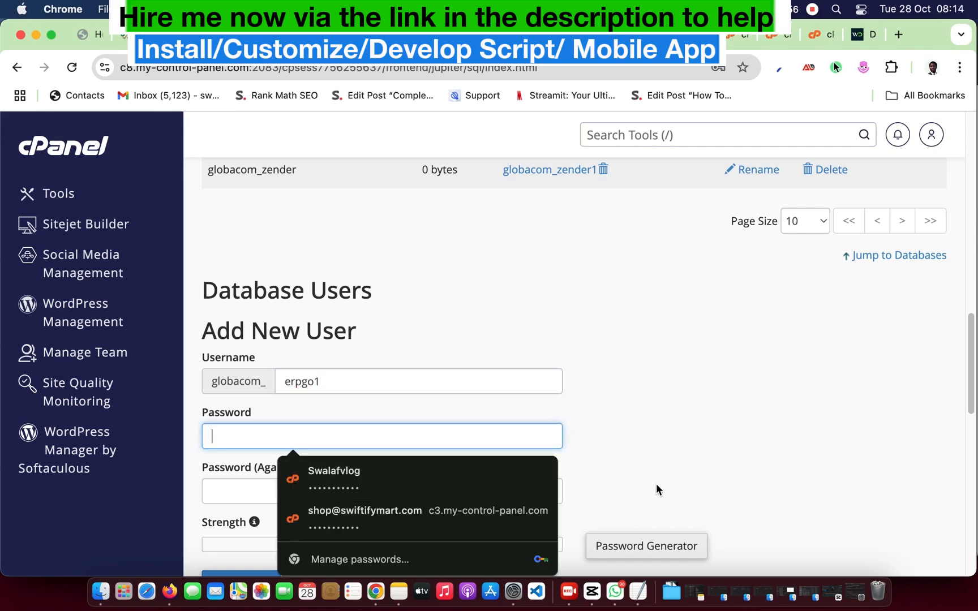
{"action": "left_click", "coordinate": [645, 545]}
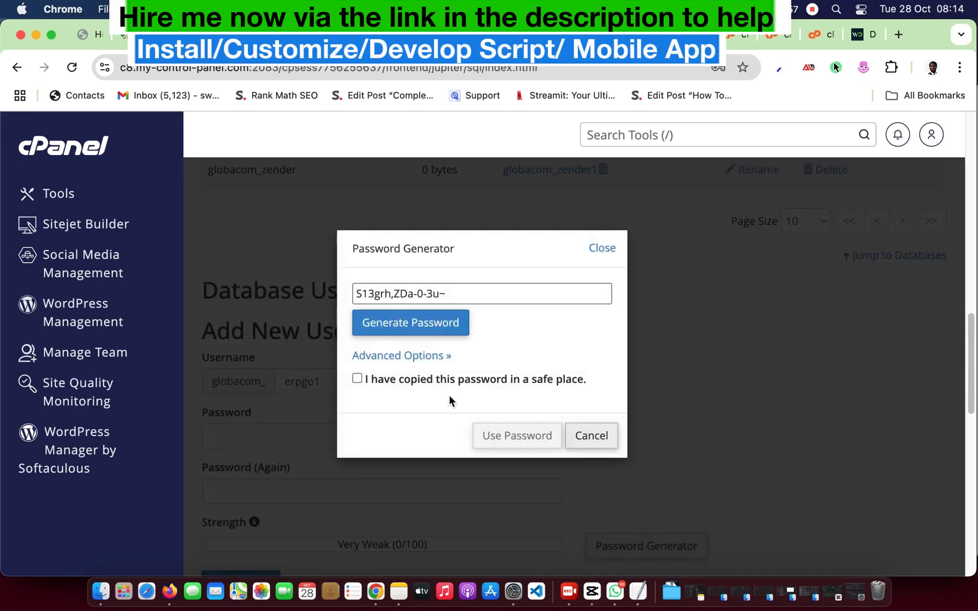
{"action": "triple_click", "coordinate": [423, 294]}
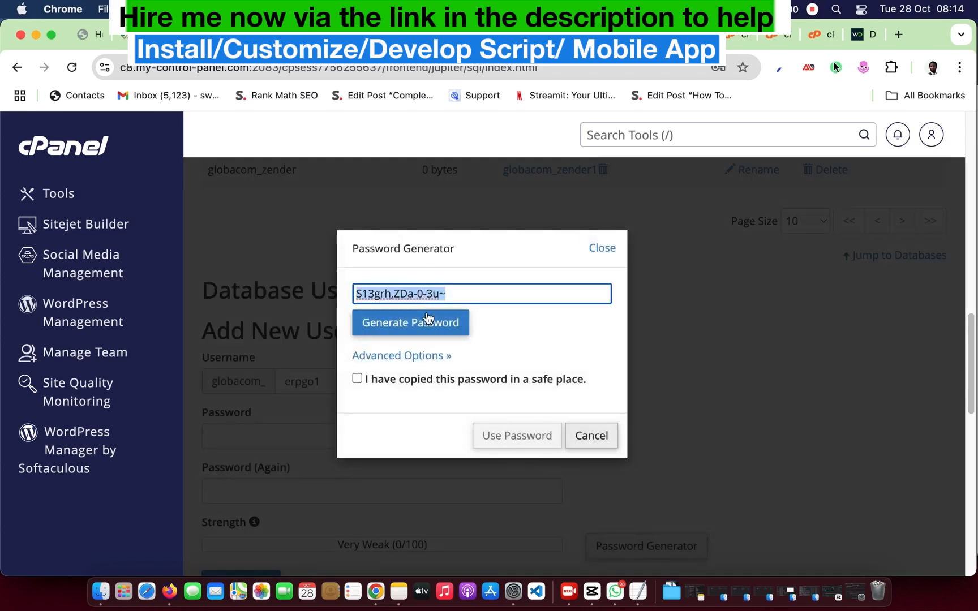
{"action": "left_click", "coordinate": [372, 377]}
{"action": "left_click", "coordinate": [518, 439]}
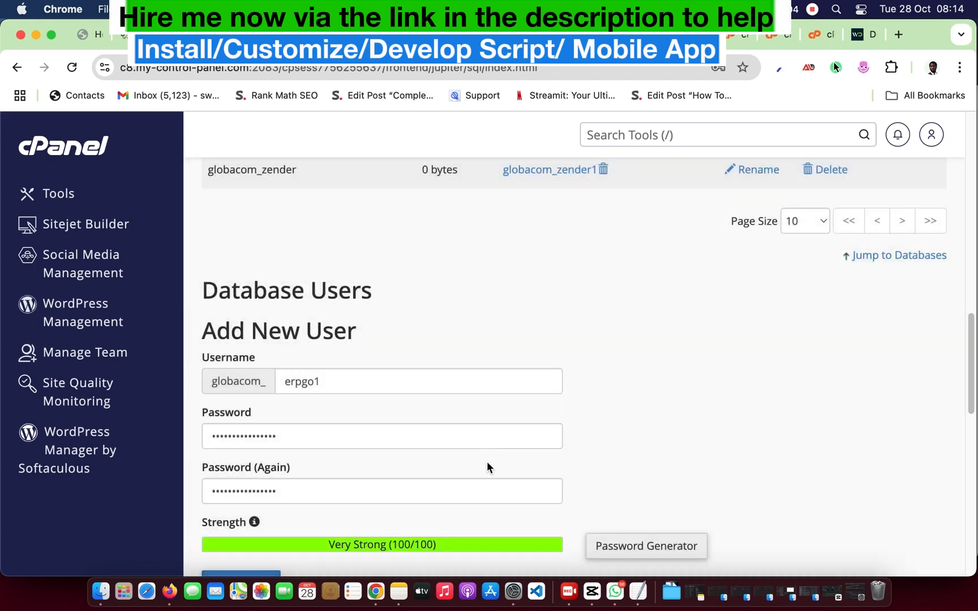
Switch to Notes, paste the database user's password at the end of the first PHP note, and return to Chrome
{"action": "left_click", "coordinate": [398, 591]}
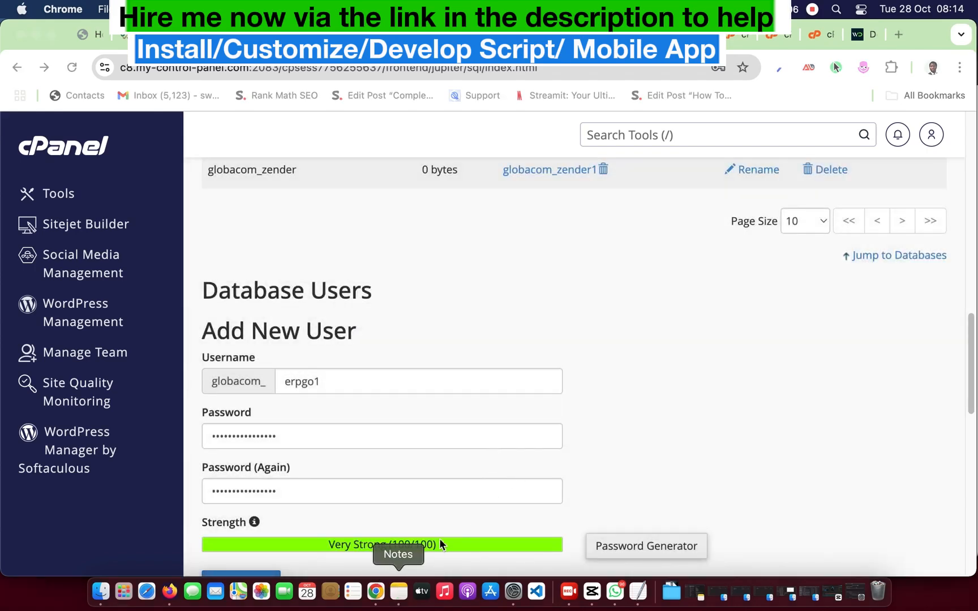
{"action": "scroll", "coordinate": [622, 457], "scroll_direction": "down", "scroll_amount": 15}
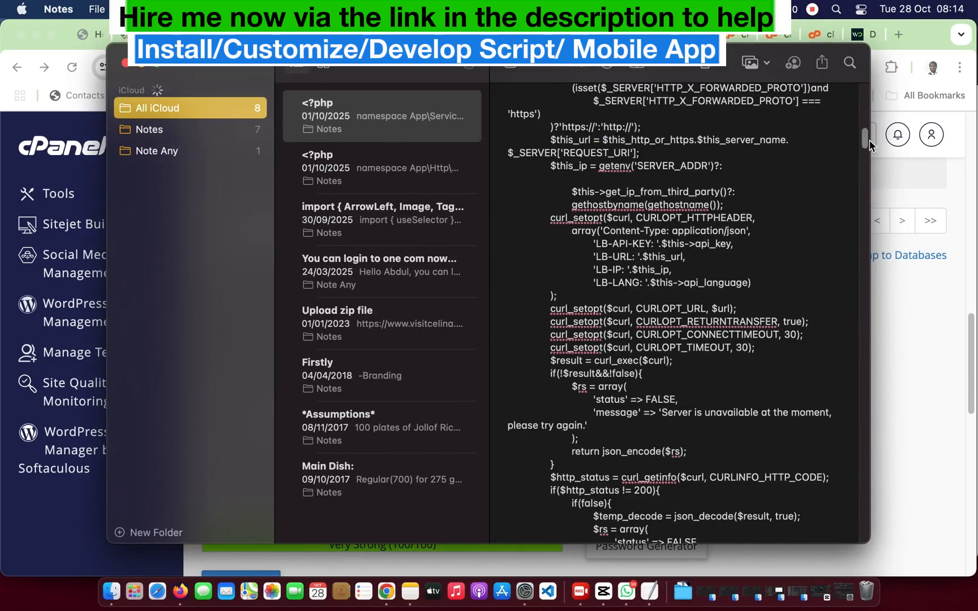
{"action": "left_click_drag", "start_coordinate": [873, 141], "coordinate": [864, 539]}
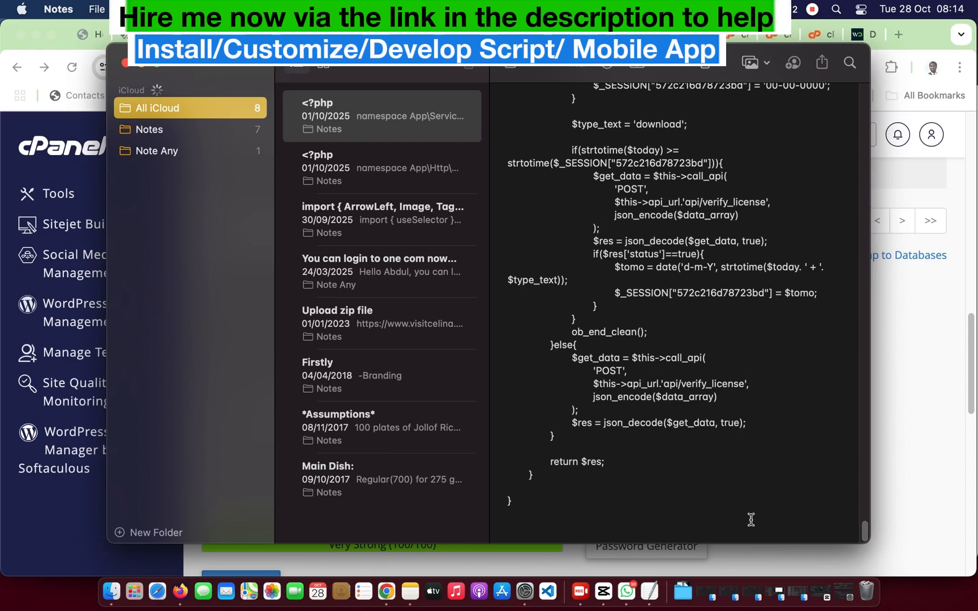
{"action": "left_click", "coordinate": [735, 508]}
{"action": "key", "text": "Return"}
{"action": "key", "text": "Return"}
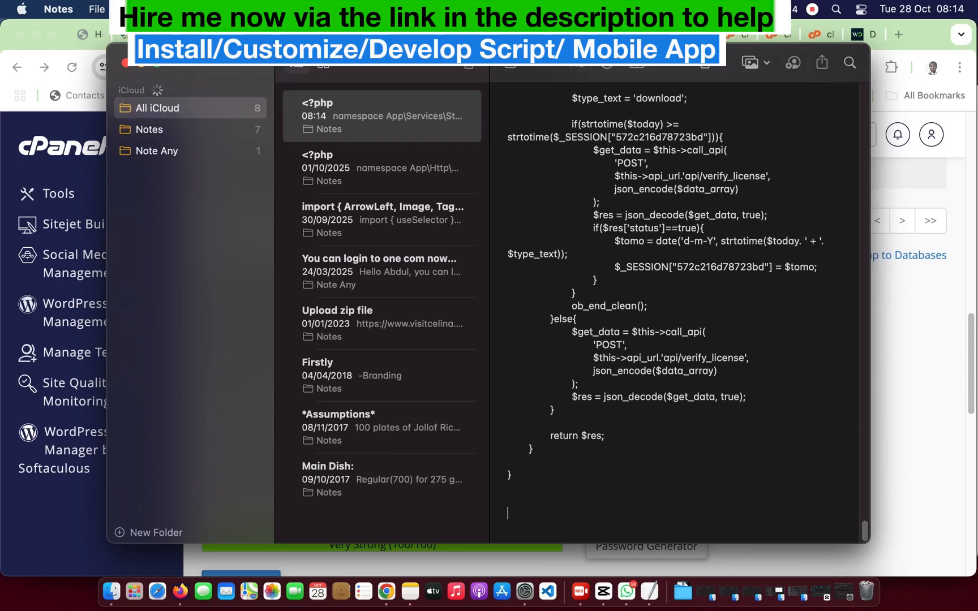
{"action": "key", "text": "super+v"}
{"action": "left_click", "coordinate": [939, 471]}
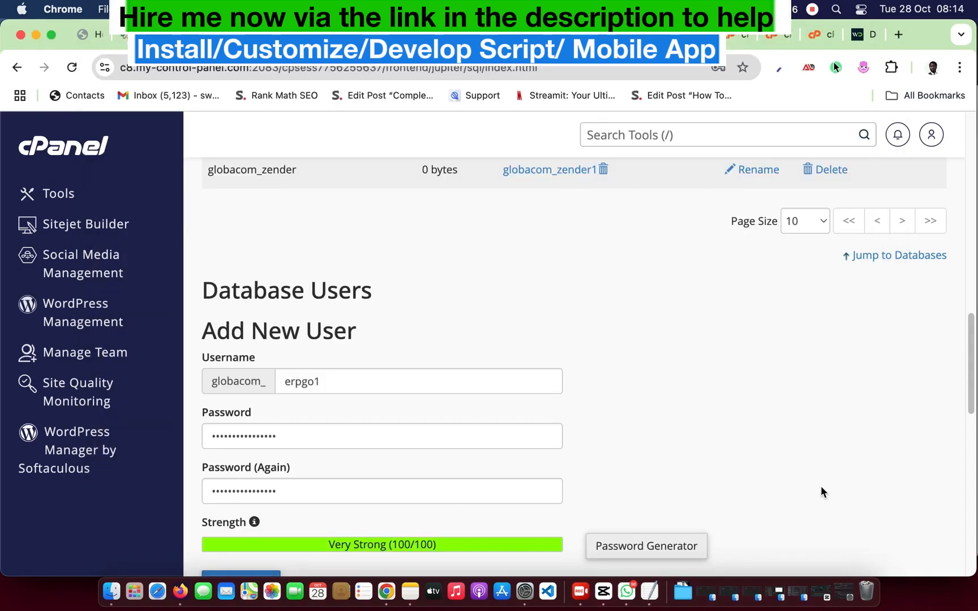
Create the database user globacom_erpgo1 and return to the database management page
{"action": "scroll", "coordinate": [310, 504], "scroll_direction": "down", "scroll_amount": 10}
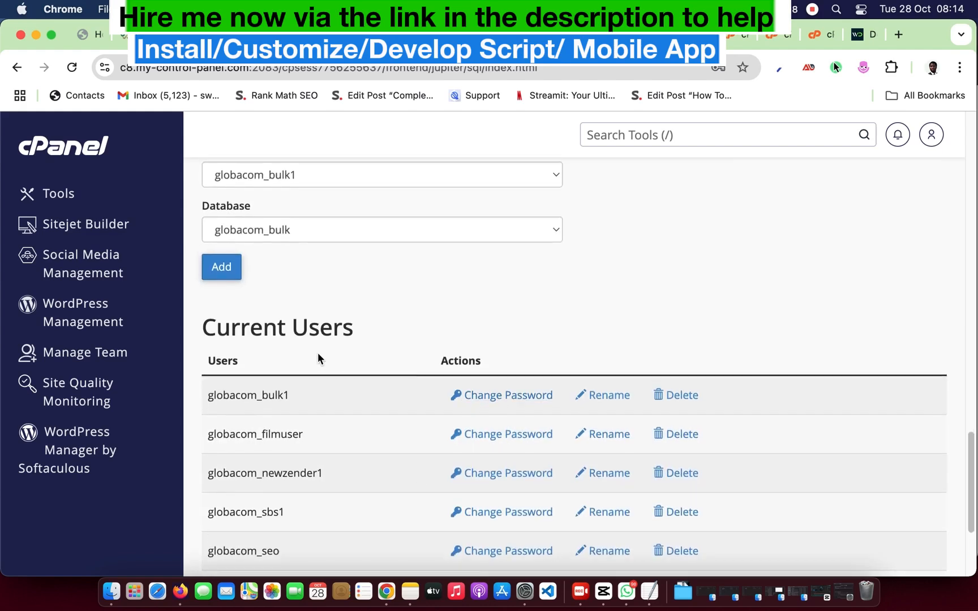
{"action": "scroll", "coordinate": [318, 356], "scroll_direction": "up", "scroll_amount": 8}
{"action": "scroll", "coordinate": [318, 362], "scroll_direction": "down", "scroll_amount": 8}
{"action": "scroll", "coordinate": [285, 296], "scroll_direction": "up", "scroll_amount": 3}
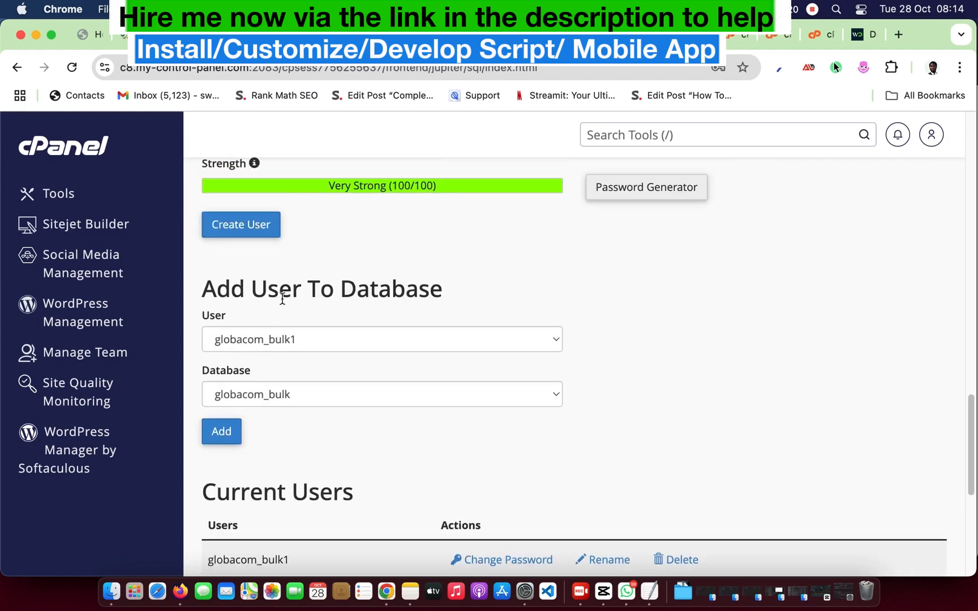
{"action": "scroll", "coordinate": [253, 403], "scroll_direction": "up", "scroll_amount": 1}
{"action": "left_click", "coordinate": [265, 249]}
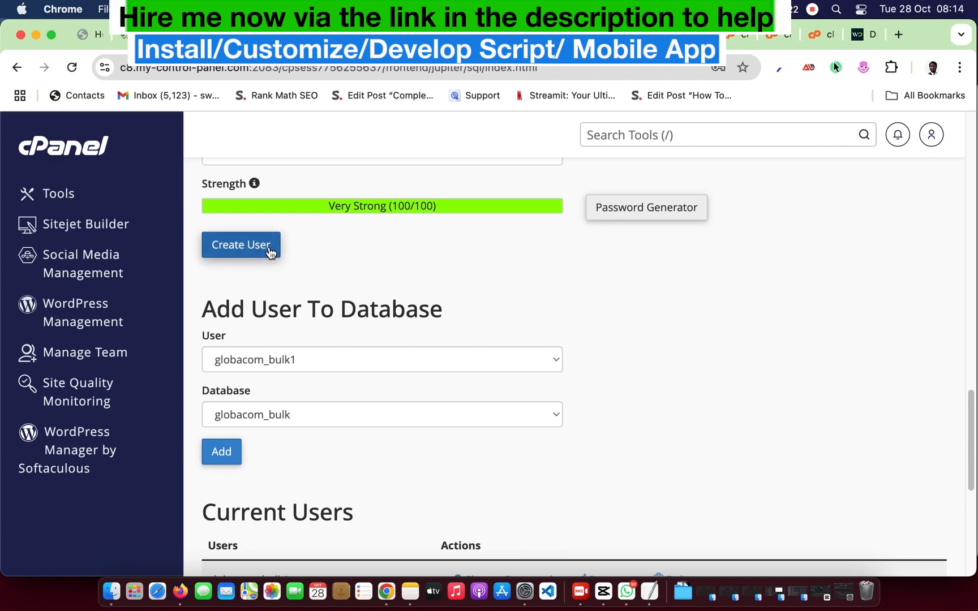
{"action": "scroll", "coordinate": [400, 300], "scroll_direction": "up", "scroll_amount": 6}
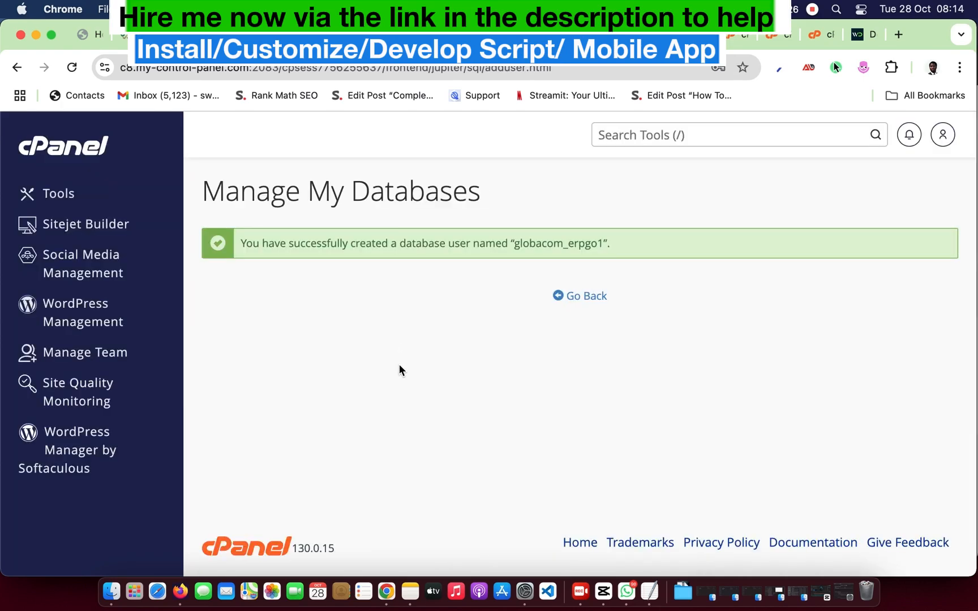
{"action": "left_click", "coordinate": [586, 298]}
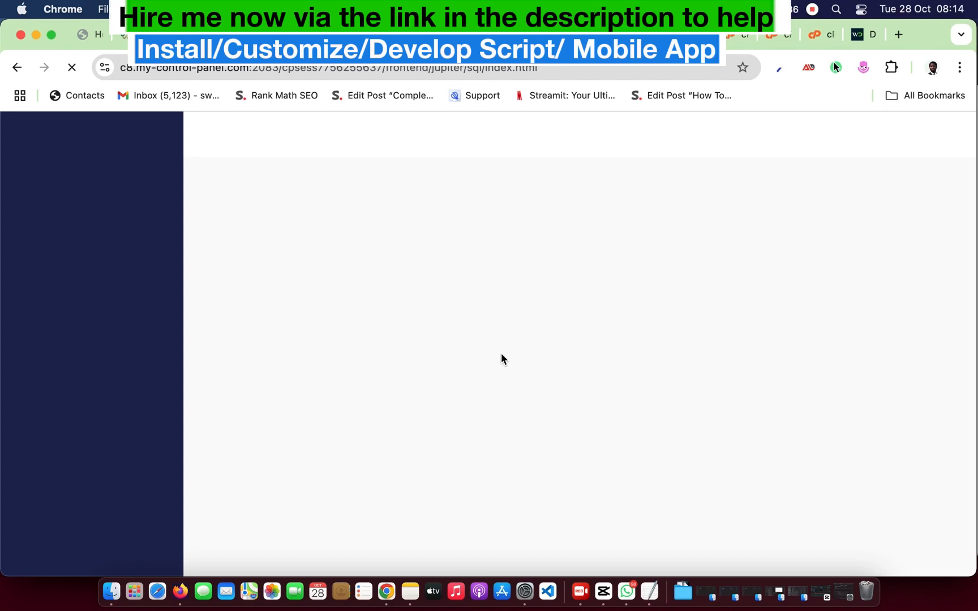
Add the user globacom_erpgo1 to the globacom_erpgo database
{"action": "scroll", "coordinate": [360, 363], "scroll_direction": "down", "scroll_amount": 2}
{"action": "scroll", "coordinate": [360, 363], "scroll_direction": "down", "scroll_amount": 15}
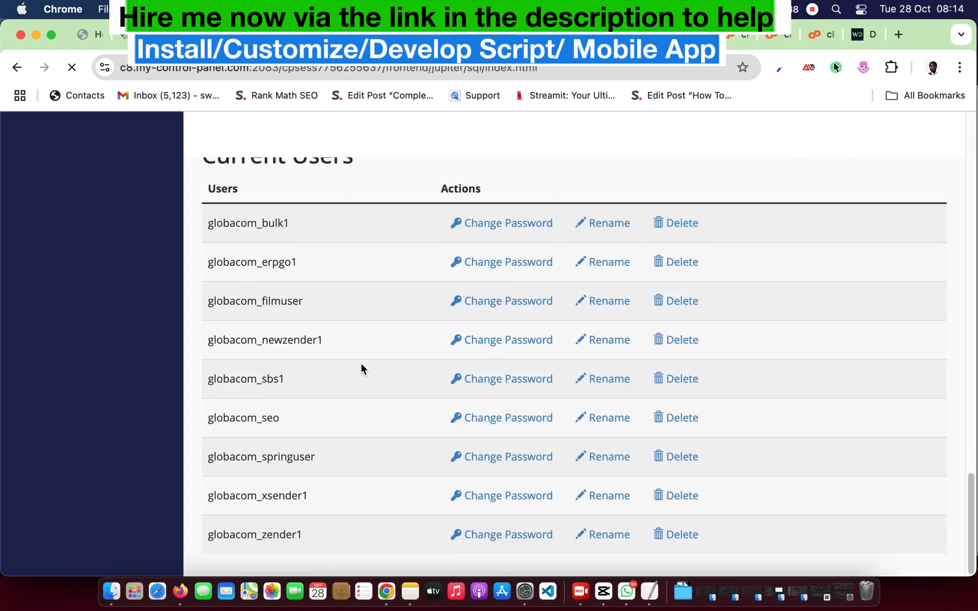
{"action": "scroll", "coordinate": [360, 363], "scroll_direction": "up", "scroll_amount": 3}
{"action": "scroll", "coordinate": [360, 364], "scroll_direction": "down", "scroll_amount": 3}
{"action": "scroll", "coordinate": [361, 364], "scroll_direction": "up", "scroll_amount": 6}
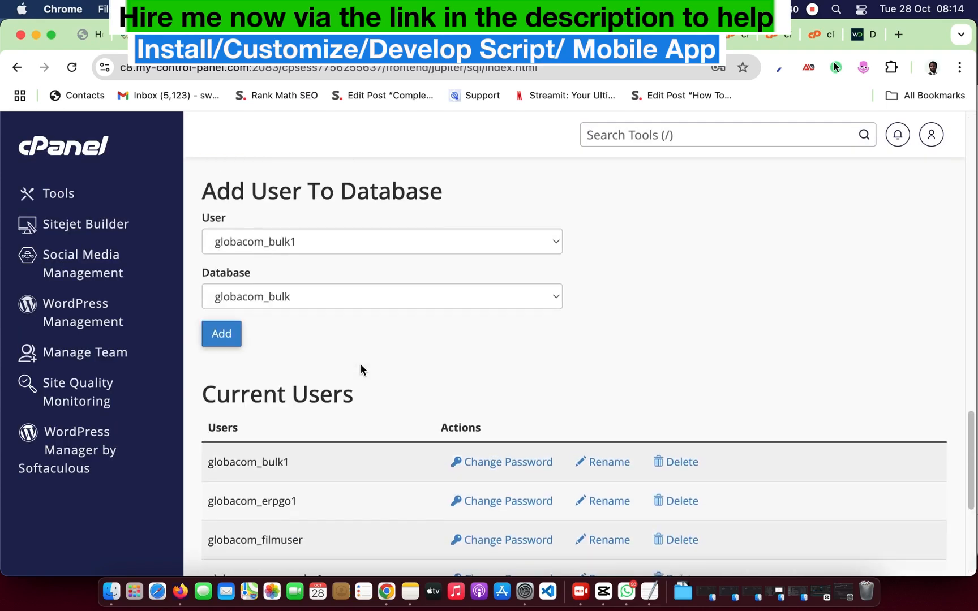
{"action": "left_click", "coordinate": [361, 371]}
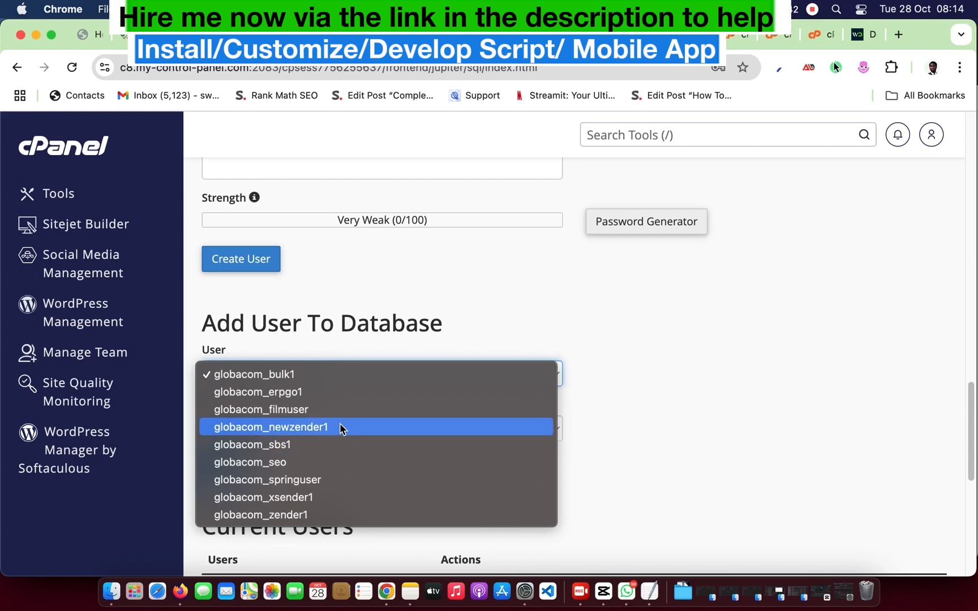
{"action": "left_click", "coordinate": [301, 396]}
{"action": "left_click", "coordinate": [300, 423]}
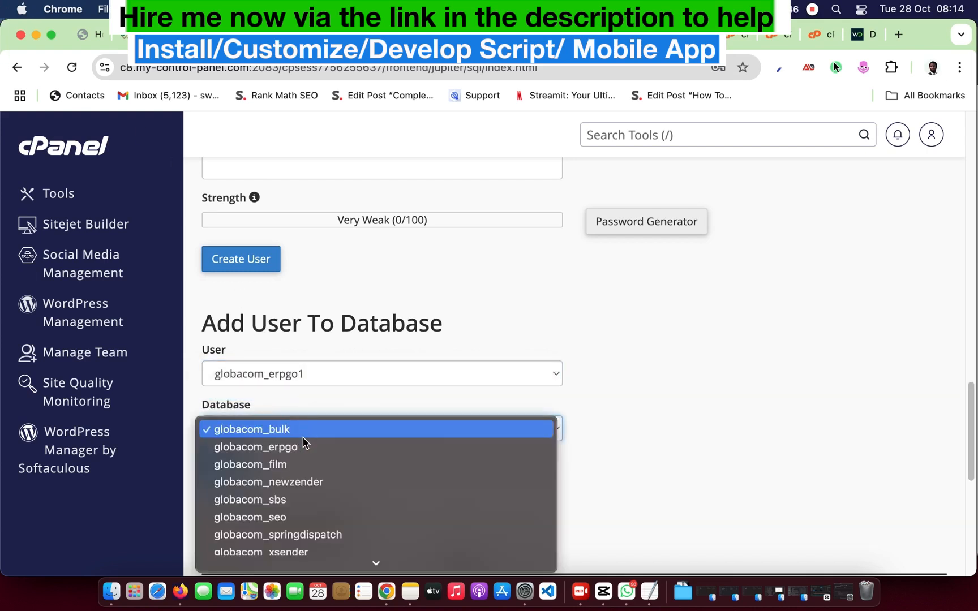
{"action": "left_click", "coordinate": [305, 446]}
{"action": "scroll", "coordinate": [303, 335], "scroll_direction": "down", "scroll_amount": 1}
{"action": "key", "text": "Tab"}
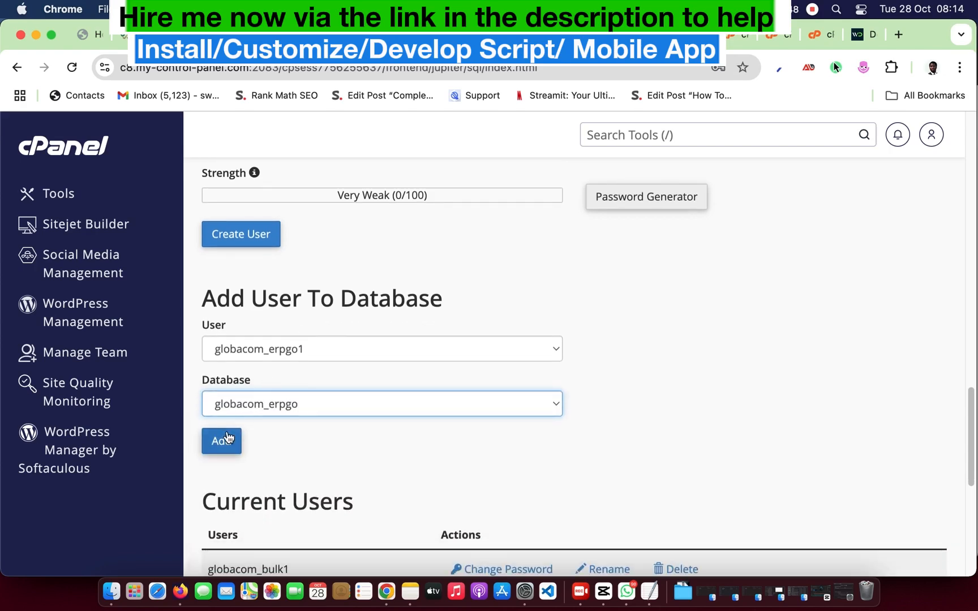
{"action": "key", "text": "Return"}
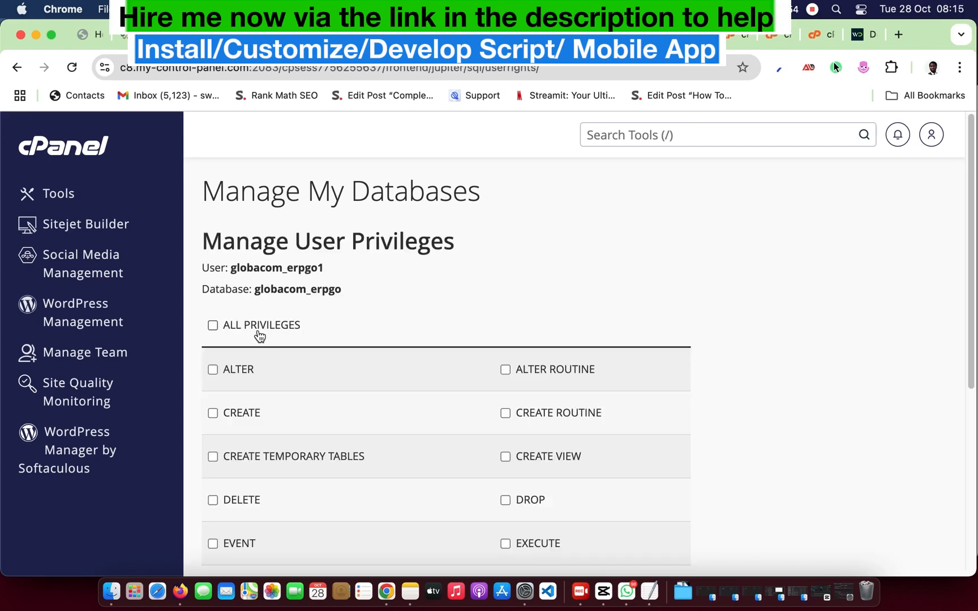
Grant globacom_erpgo1 all privileges on the globacom_erpgo database and save the changes
{"action": "left_click", "coordinate": [260, 336]}
{"action": "scroll", "coordinate": [355, 294], "scroll_direction": "down", "scroll_amount": 5}
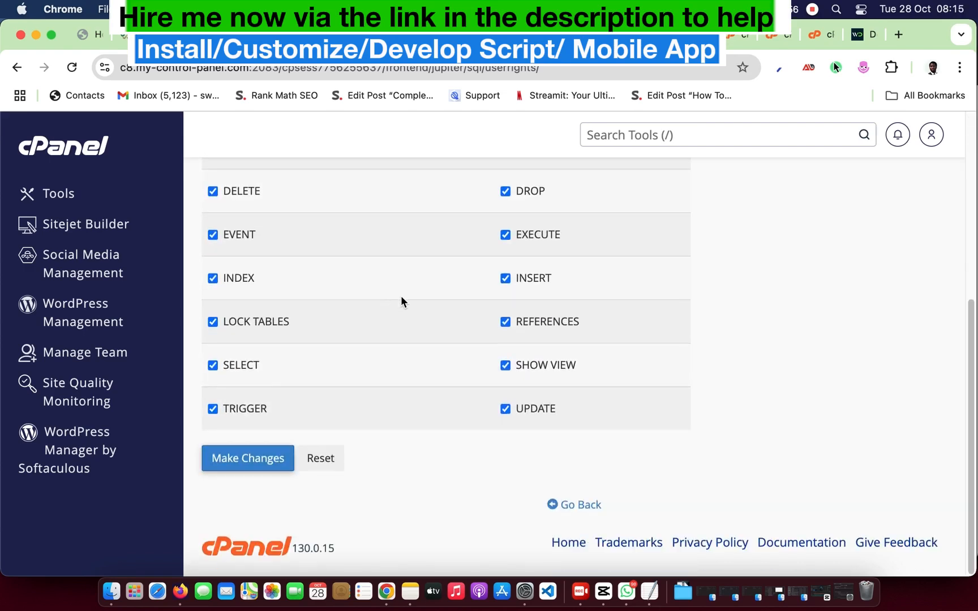
{"action": "left_click", "coordinate": [257, 456]}
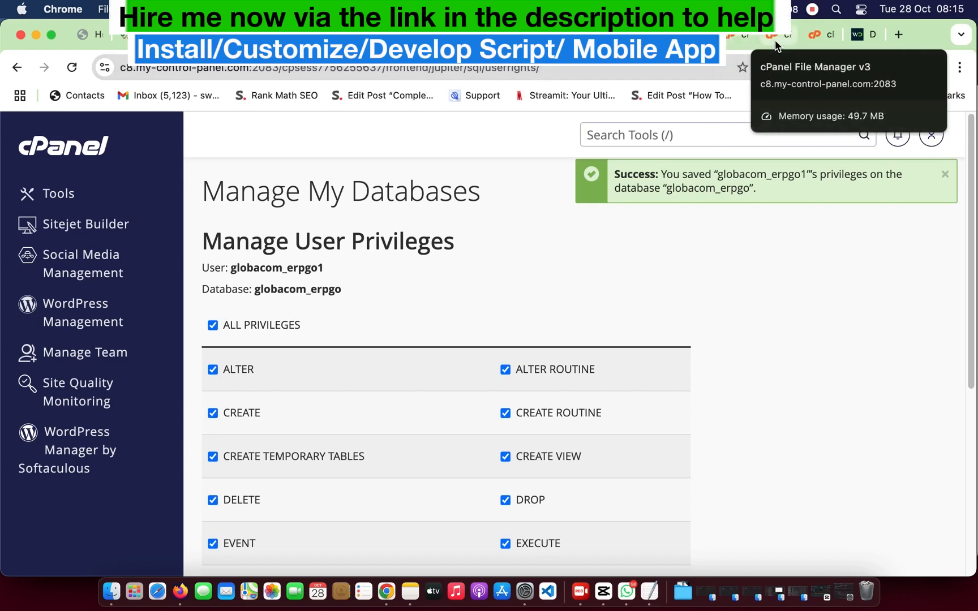
Check the upload progress of the ERPGo zip package and look back at the documentation and database privileges pages
{"action": "left_click", "coordinate": [773, 35]}
{"action": "left_click", "coordinate": [816, 40]}
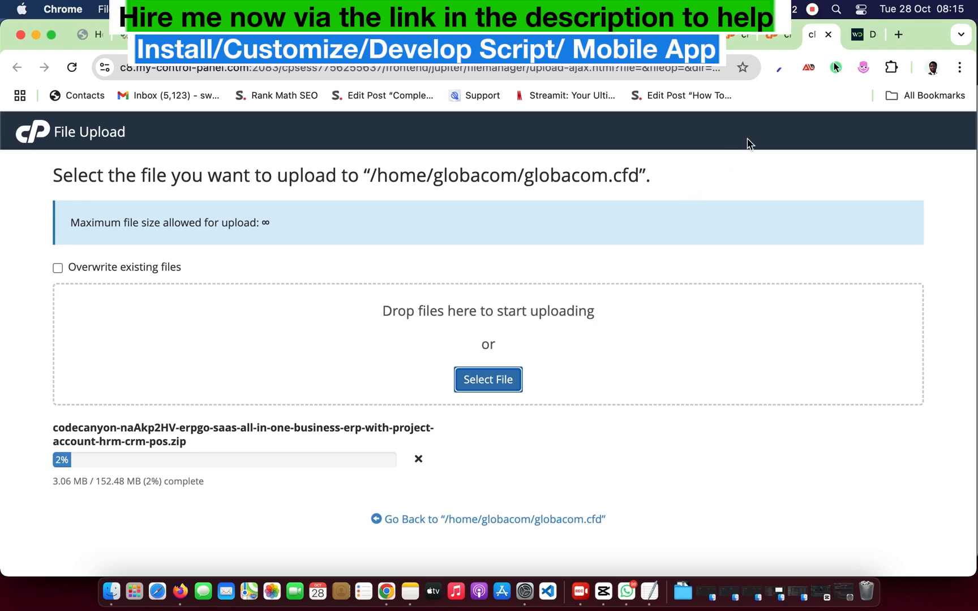
{"action": "left_click", "coordinate": [864, 38]}
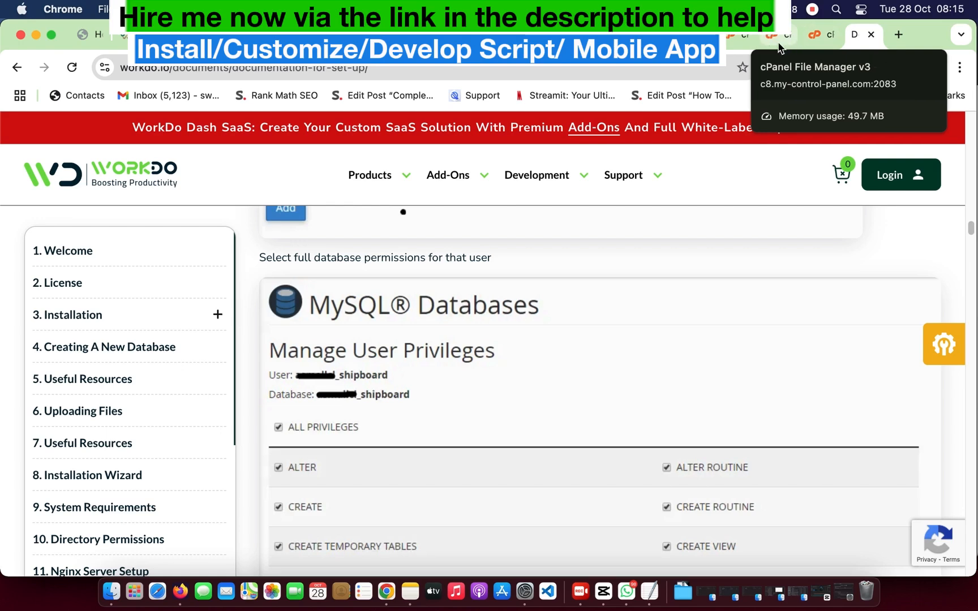
{"action": "left_click", "coordinate": [819, 39]}
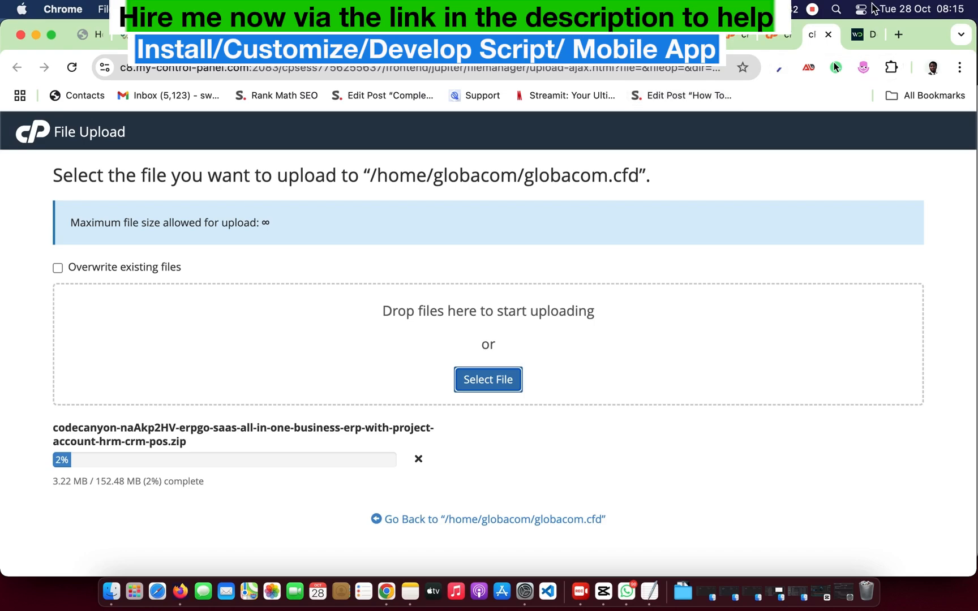
{"action": "key", "text": "ctrl+shift+Tab"}
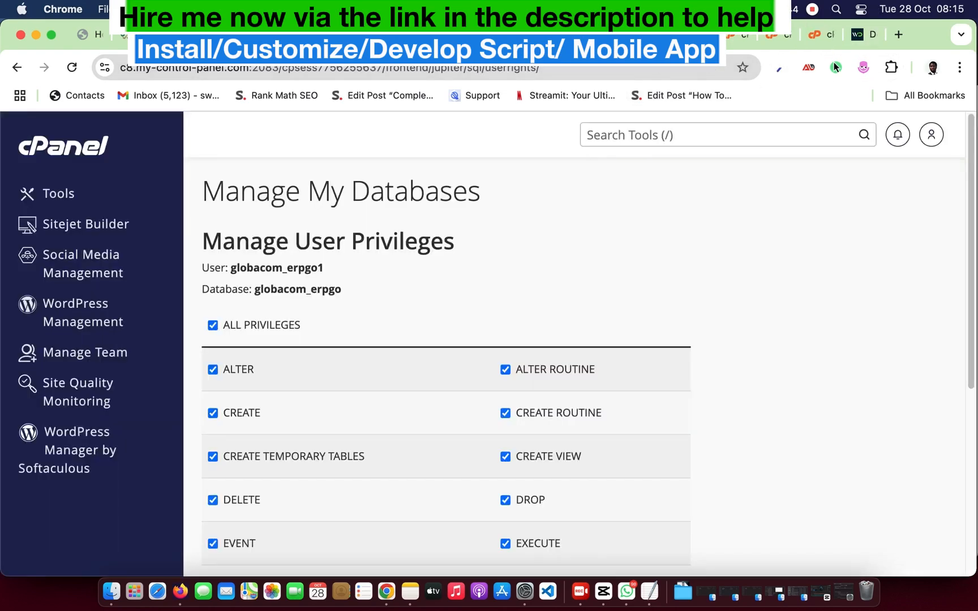
{"action": "key", "text": "ctrl+shift+Tab"}
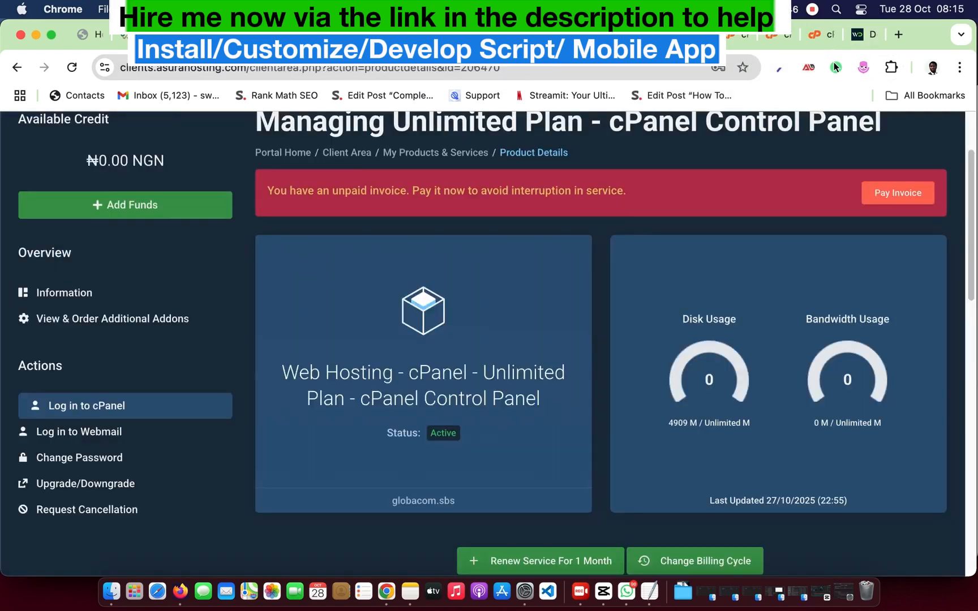
Select the globacom.cfd document root on the domain page, and enter globacom.cfd/install as the address in a new browser tab without loading it
{"action": "left_click", "coordinate": [735, 41]}
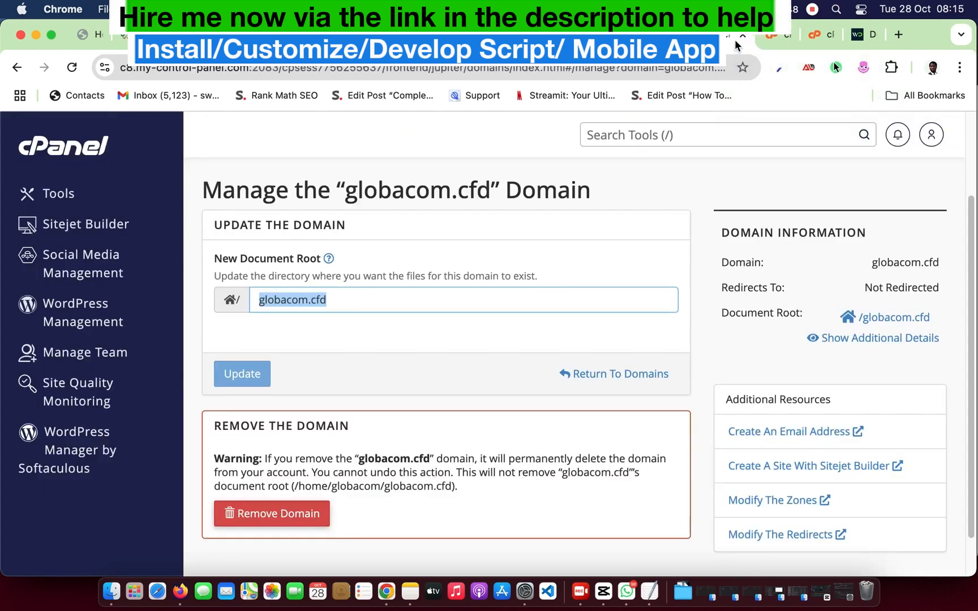
{"action": "double_click", "coordinate": [383, 308]}
{"action": "left_click", "coordinate": [897, 35]}
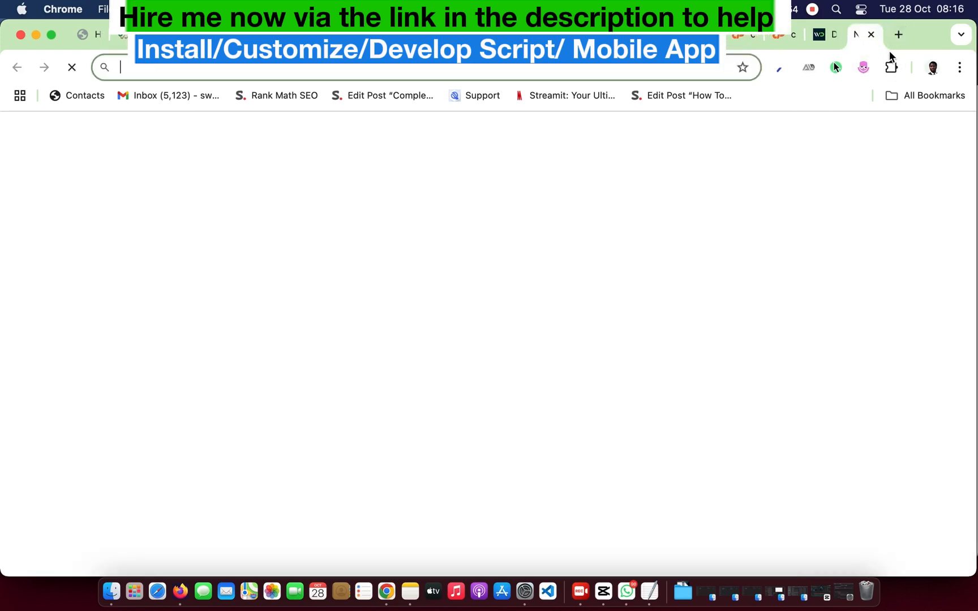
{"action": "type", "text": "globacom.cfd"}
{"action": "type", "text": "/"}
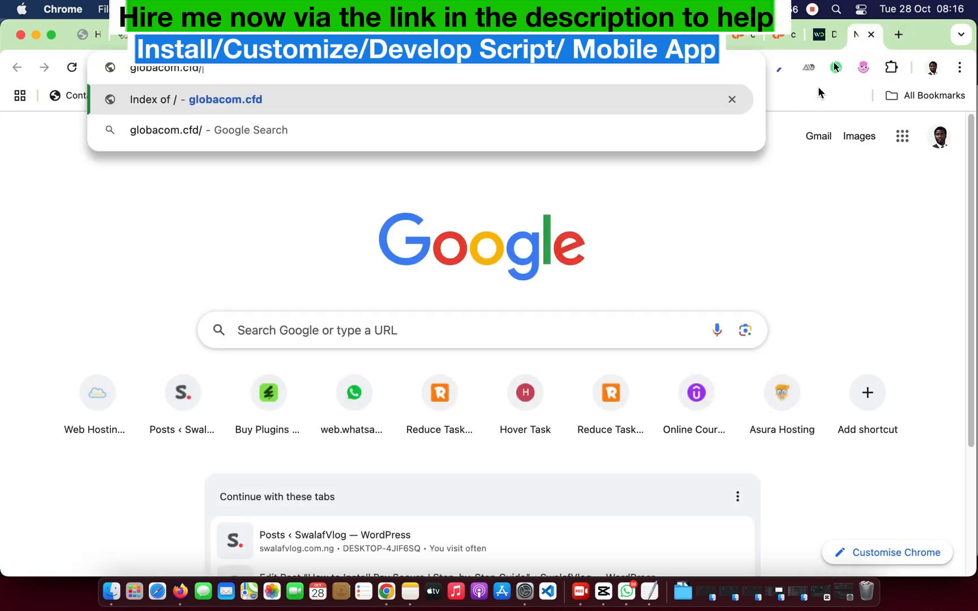
{"action": "type", "text": "inslta"}
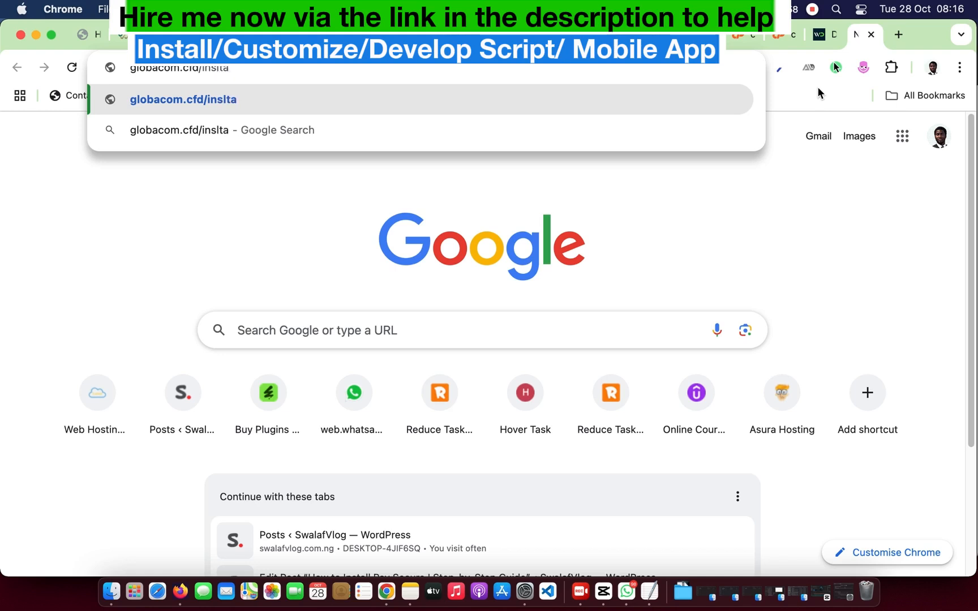
{"action": "key", "text": "BackSpace"}
{"action": "key", "text": "BackSpace"}
{"action": "key", "text": "BackSpace"}
{"action": "type", "text": "tall"}
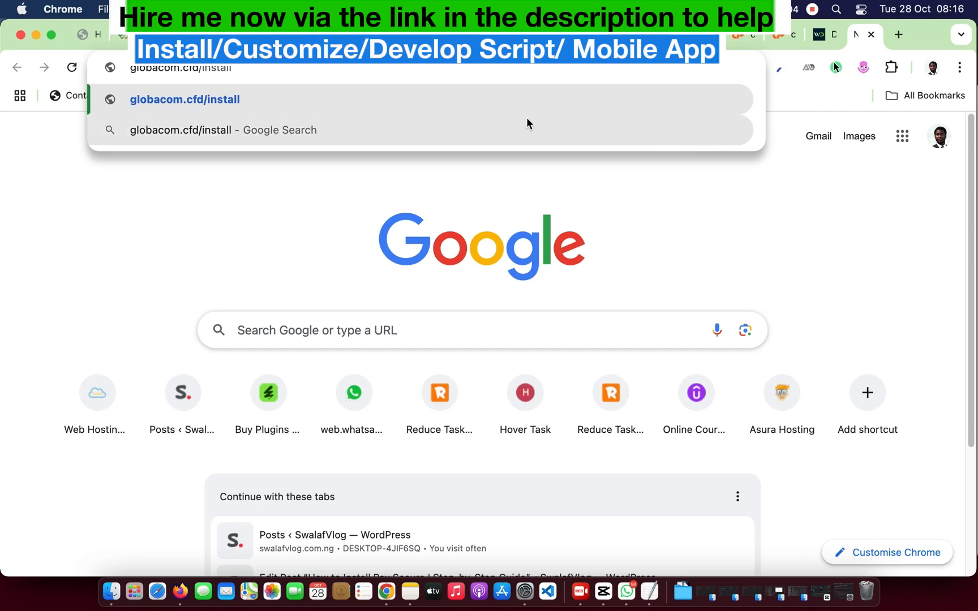
{"action": "left_click", "coordinate": [496, 71]}
{"action": "triple_click", "coordinate": [497, 72]}
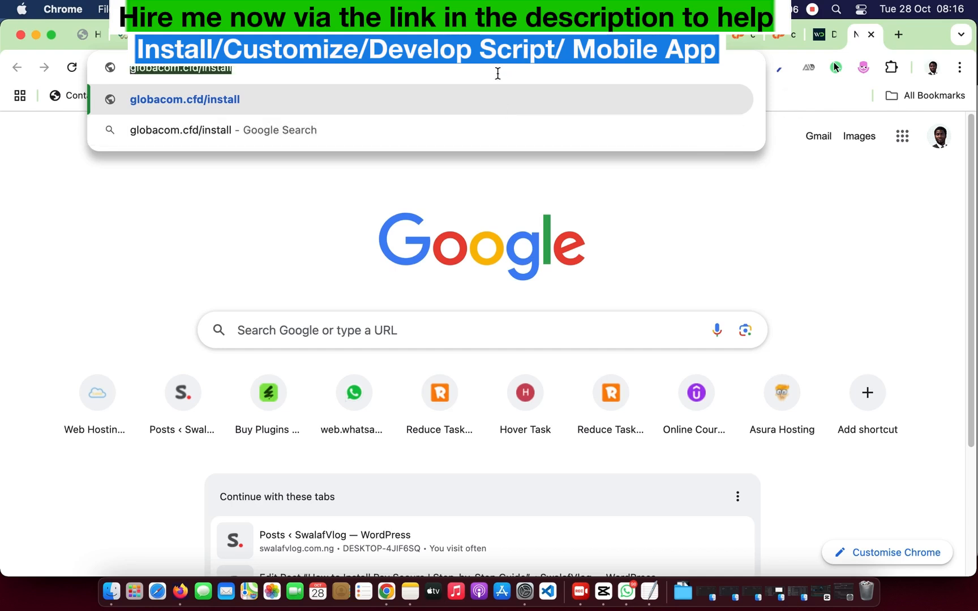
Review the WorkDo setup documentation on server requirements, directory permissions and the database/environment settings of the installation wizard
{"action": "left_click", "coordinate": [818, 37]}
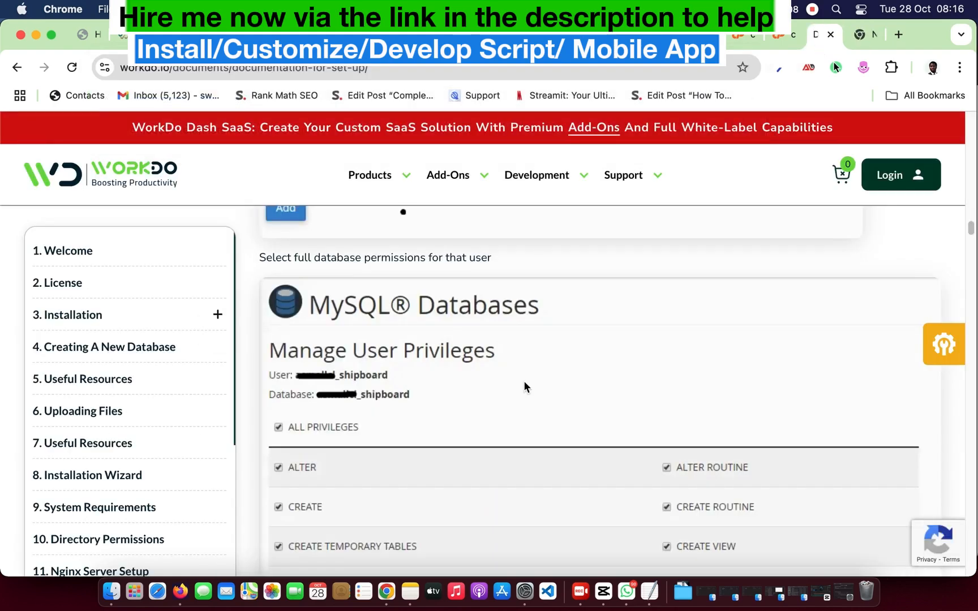
{"action": "scroll", "coordinate": [523, 386], "scroll_direction": "down", "scroll_amount": 15}
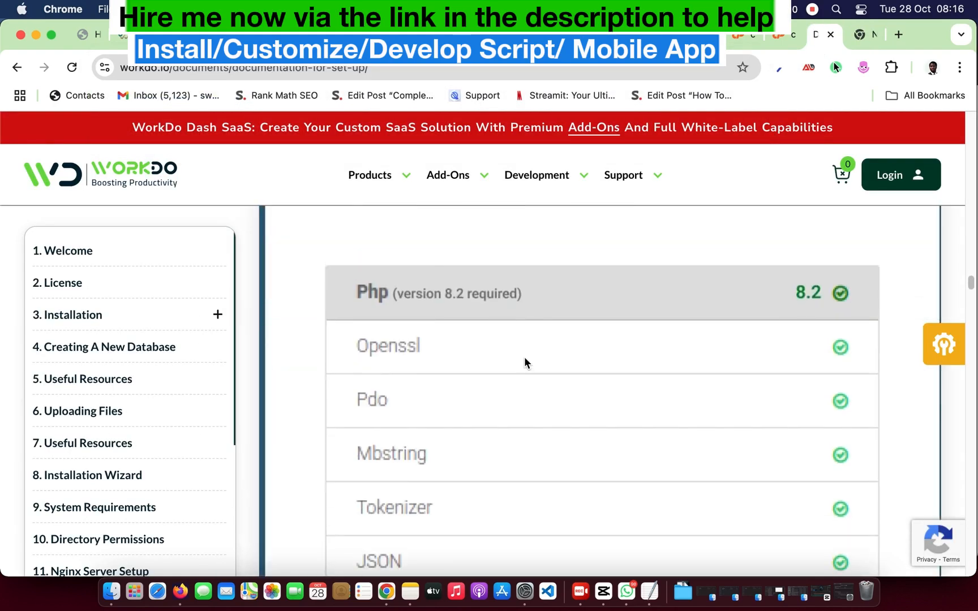
{"action": "scroll", "coordinate": [524, 362], "scroll_direction": "up", "scroll_amount": 4}
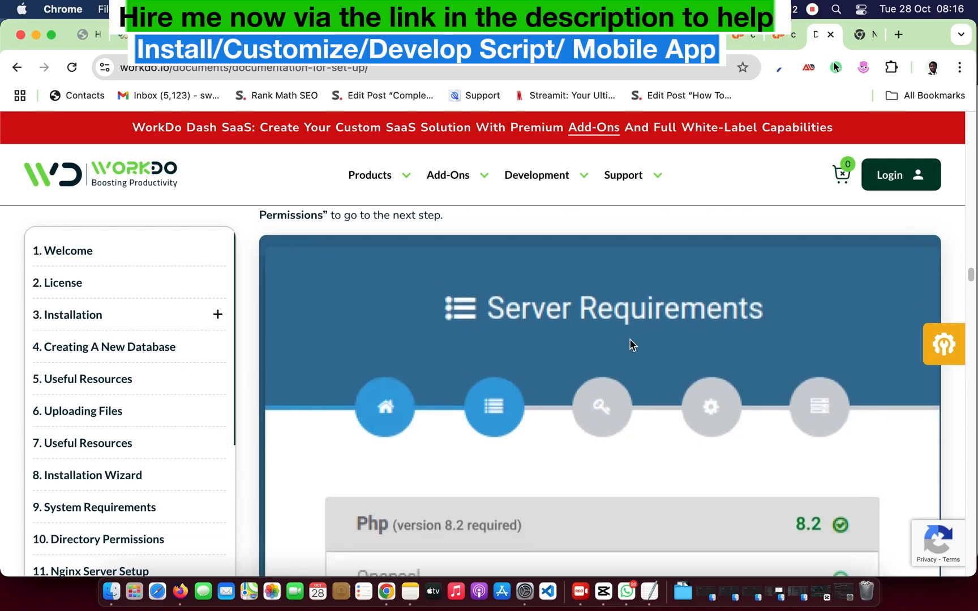
{"action": "scroll", "coordinate": [632, 344], "scroll_direction": "down", "scroll_amount": 8}
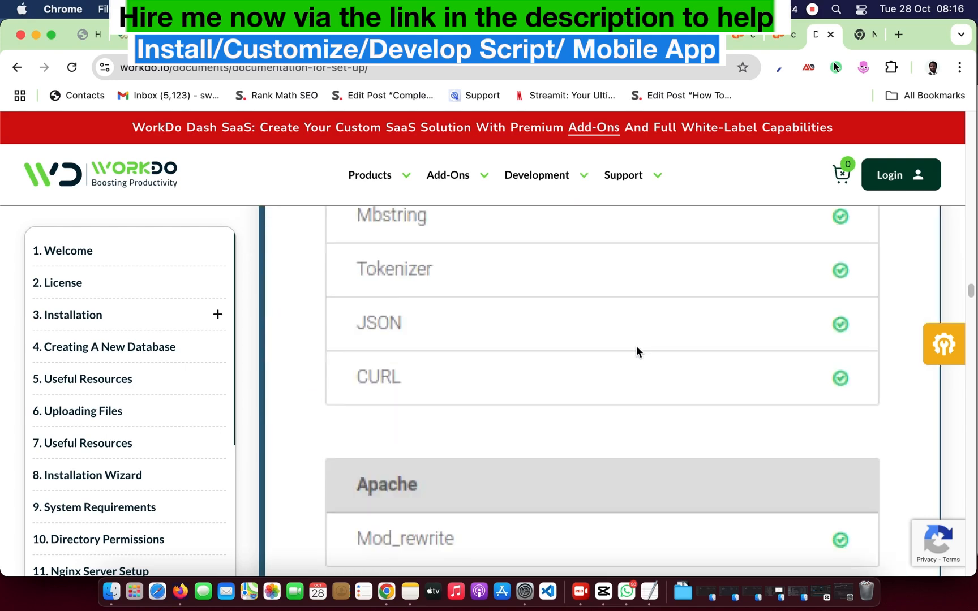
{"action": "scroll", "coordinate": [547, 350], "scroll_direction": "down", "scroll_amount": 15}
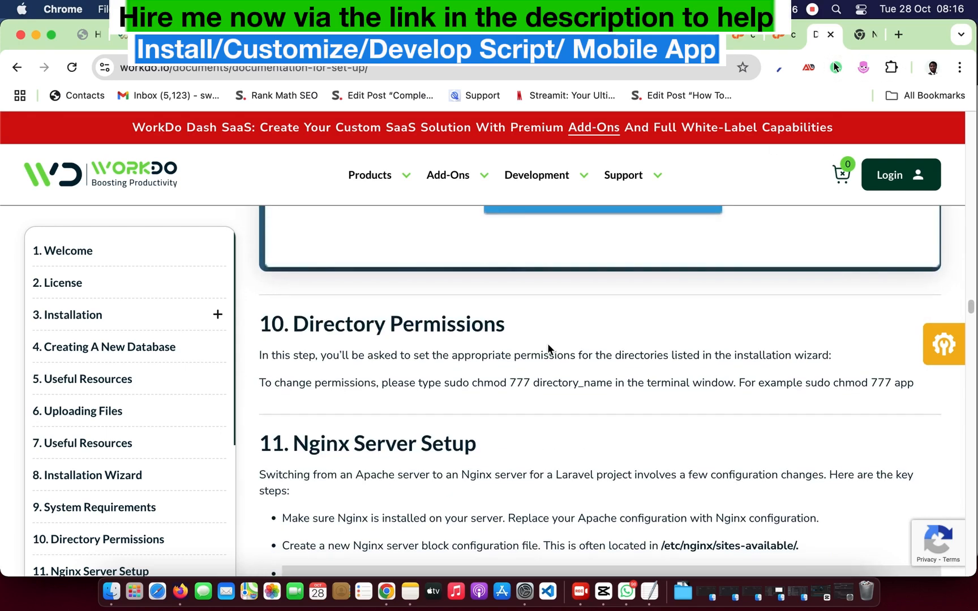
{"action": "scroll", "coordinate": [547, 345], "scroll_direction": "down", "scroll_amount": 12}
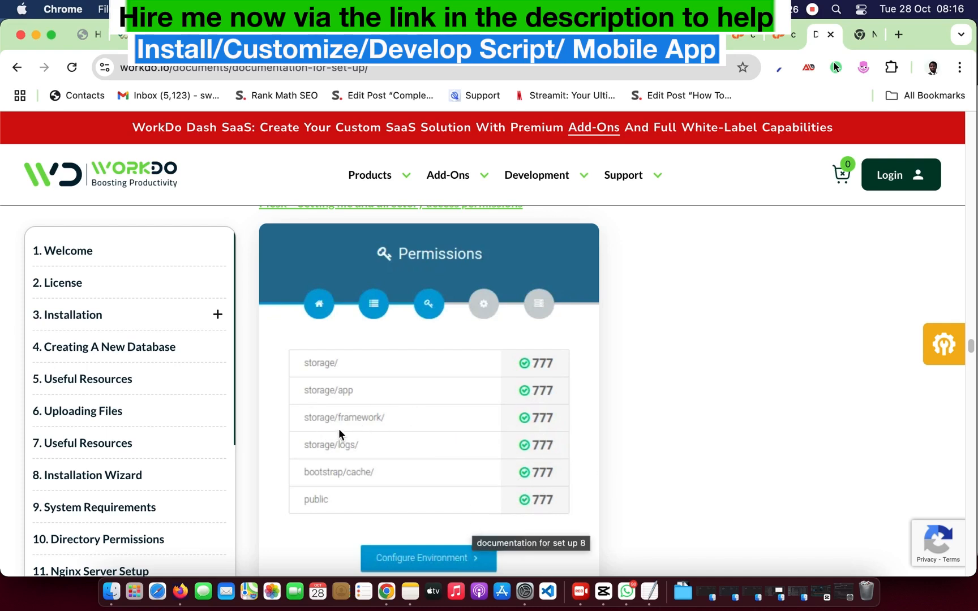
{"action": "scroll", "coordinate": [343, 425], "scroll_direction": "down", "scroll_amount": 3}
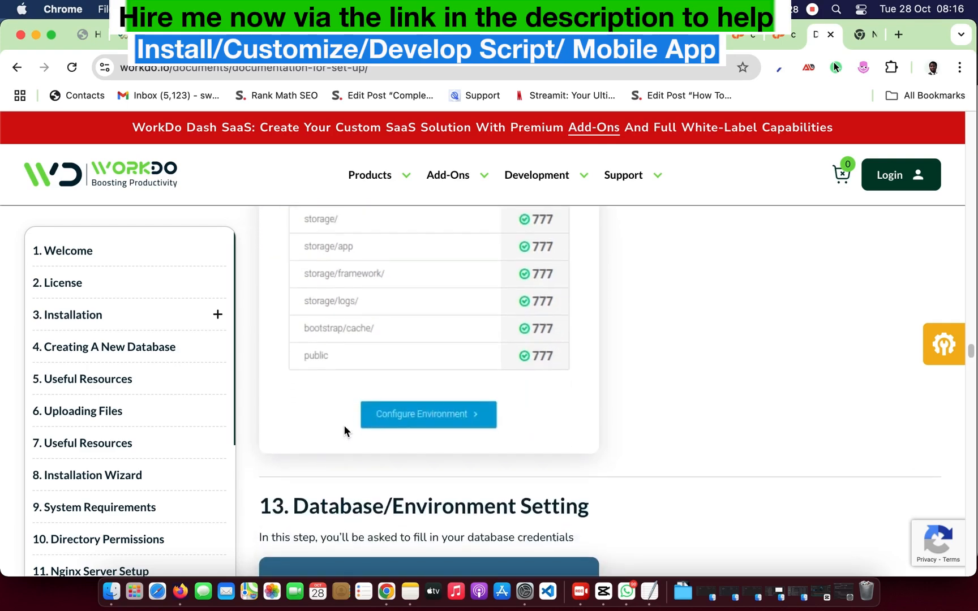
{"action": "scroll", "coordinate": [345, 430], "scroll_direction": "down", "scroll_amount": 1}
{"action": "scroll", "coordinate": [535, 364], "scroll_direction": "up", "scroll_amount": 5}
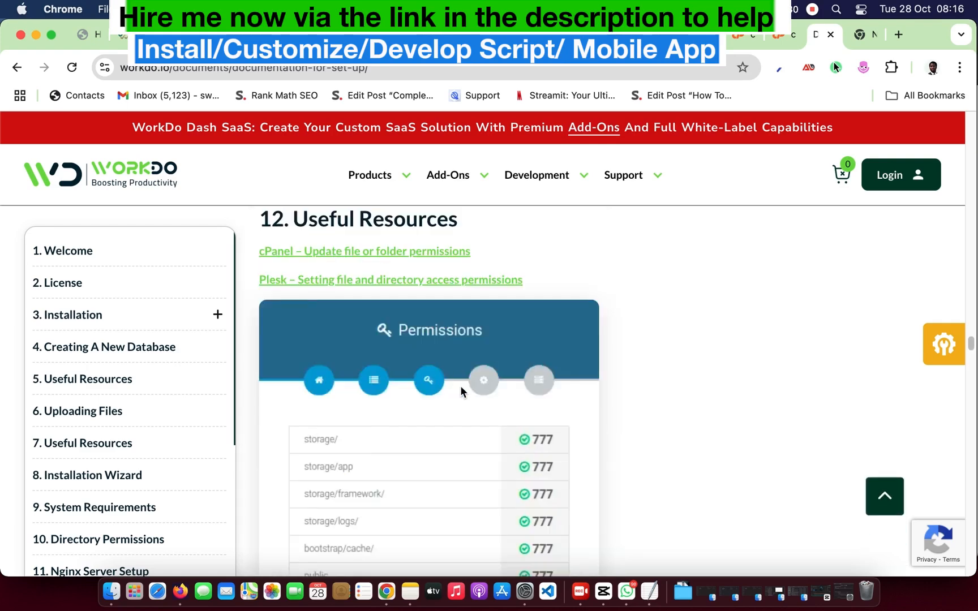
{"action": "scroll", "coordinate": [458, 459], "scroll_direction": "down", "scroll_amount": 2}
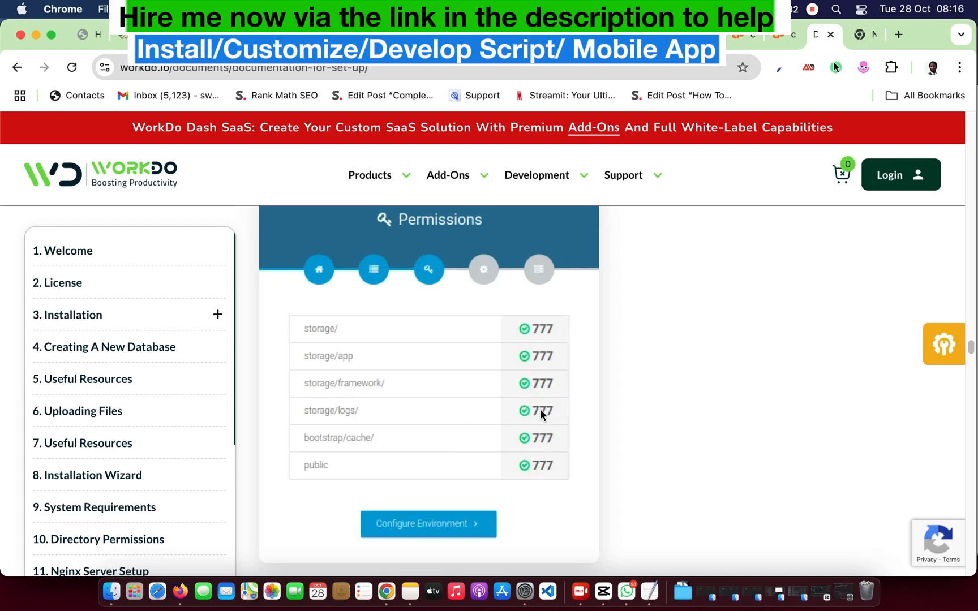
{"action": "scroll", "coordinate": [537, 411], "scroll_direction": "down", "scroll_amount": 5}
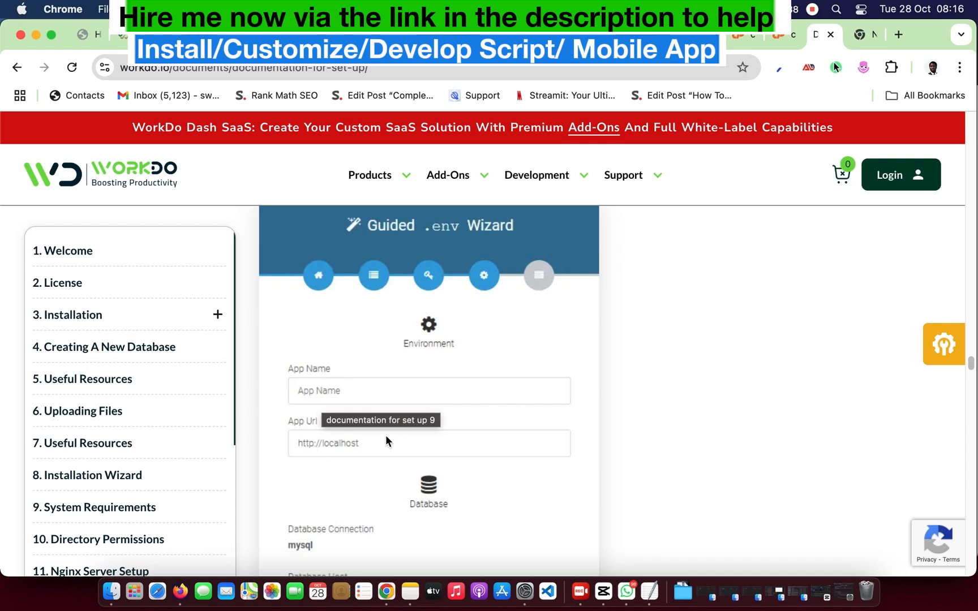
{"action": "scroll", "coordinate": [371, 442], "scroll_direction": "down", "scroll_amount": 8}
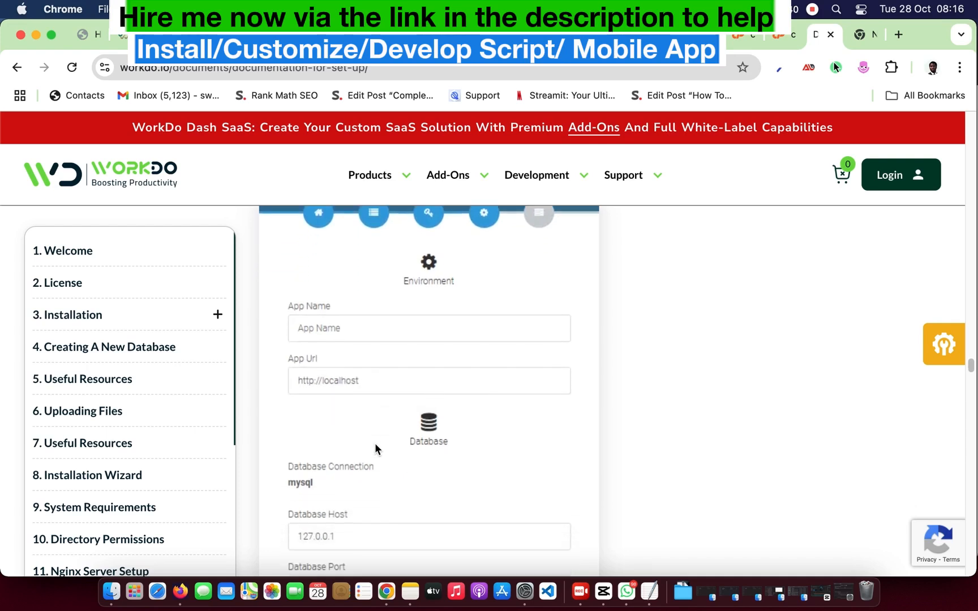
{"action": "scroll", "coordinate": [410, 458], "scroll_direction": "down", "scroll_amount": 7}
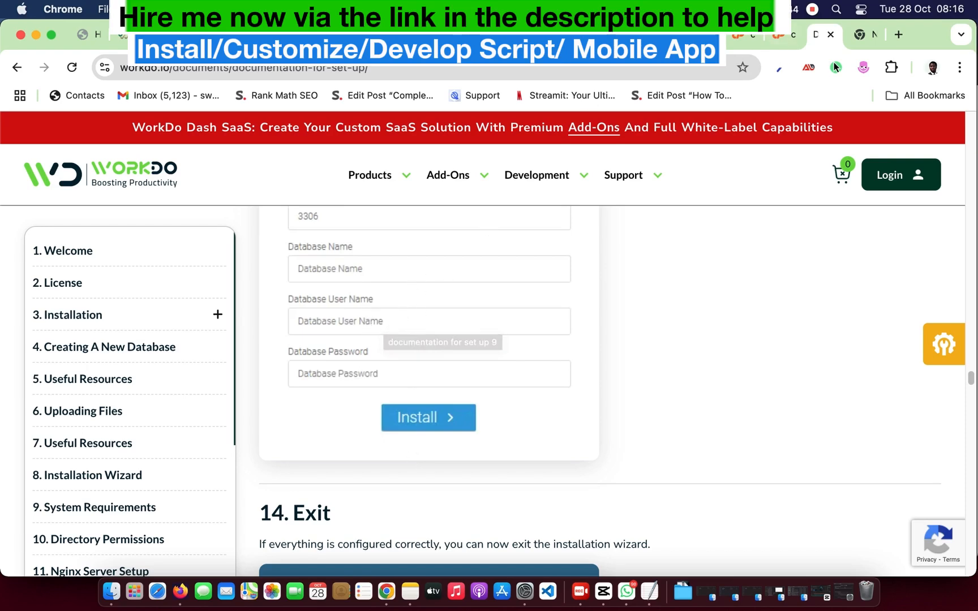
Look up the database user and database names on the privileges page, and return to the installation wizard's database fields in the documentation
{"action": "left_click", "coordinate": [703, 35]}
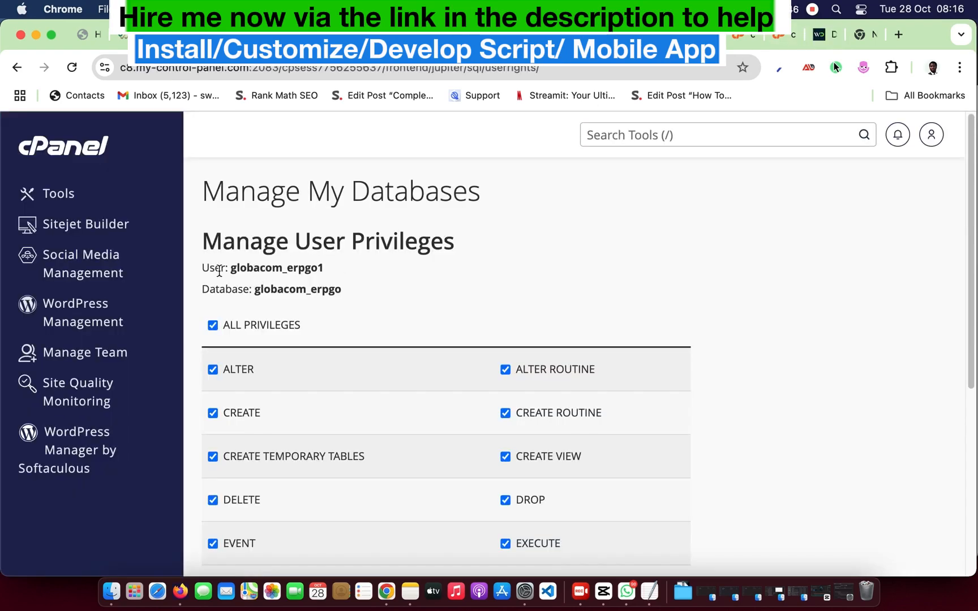
{"action": "left_click_drag", "start_coordinate": [239, 268], "coordinate": [318, 286]}
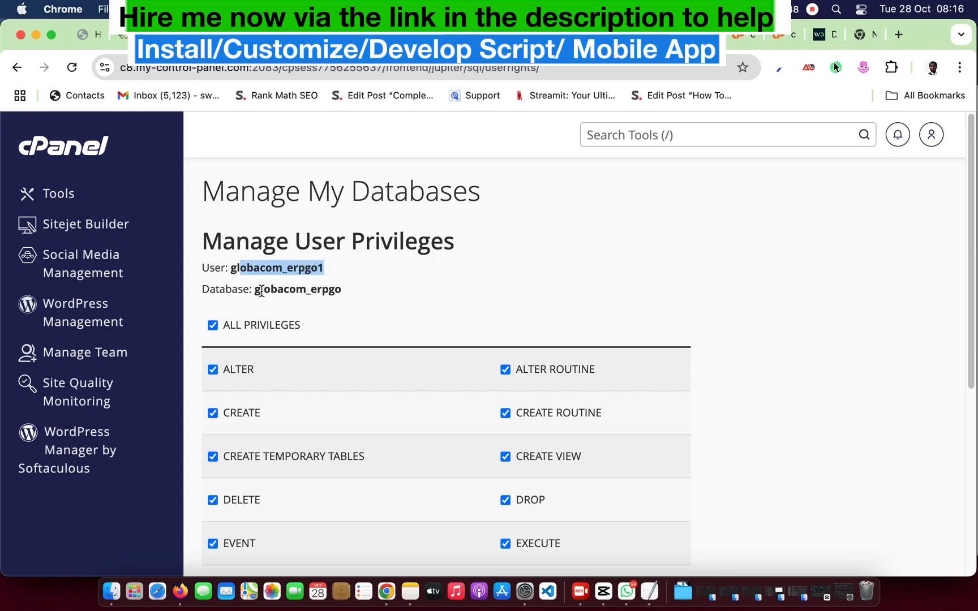
{"action": "left_click_drag", "start_coordinate": [255, 289], "coordinate": [322, 288]}
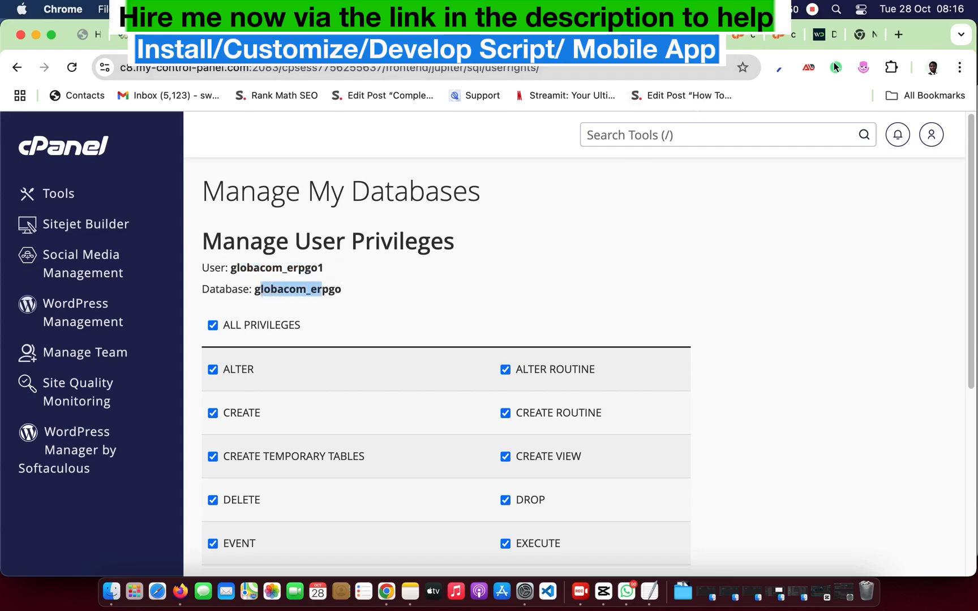
{"action": "left_click", "coordinate": [663, 35]}
{"action": "left_click", "coordinate": [823, 35]}
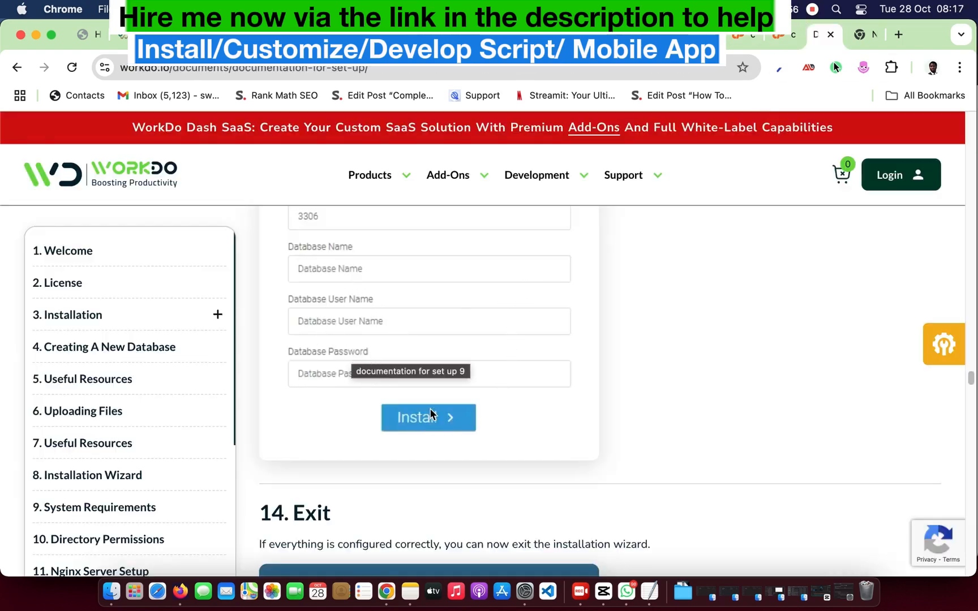
Read the documentation's sections on exiting the wizard, default login details and the cPanel guide, and return to the database settings
{"action": "scroll", "coordinate": [430, 413], "scroll_direction": "down", "scroll_amount": 5}
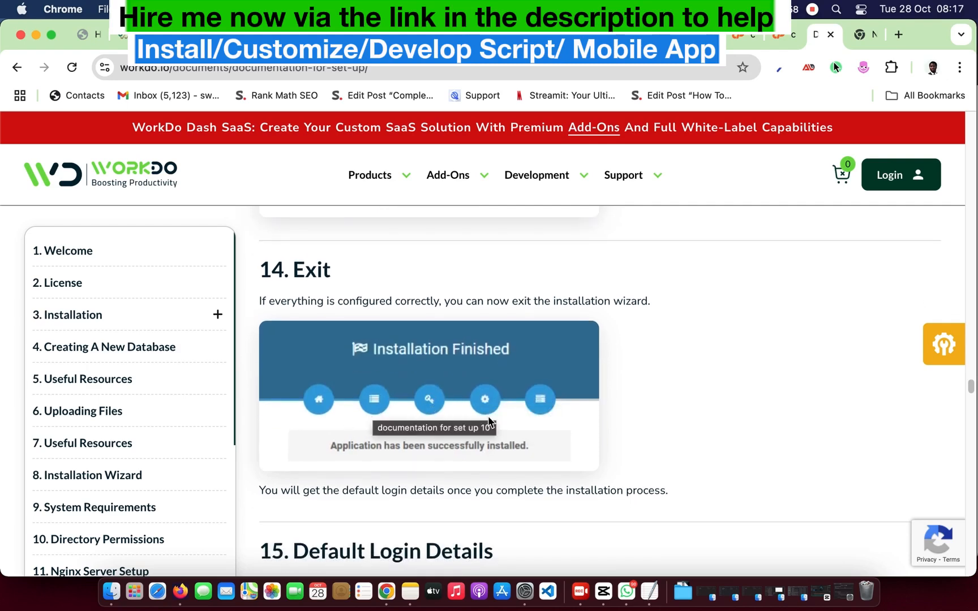
{"action": "scroll", "coordinate": [470, 424], "scroll_direction": "down", "scroll_amount": 7}
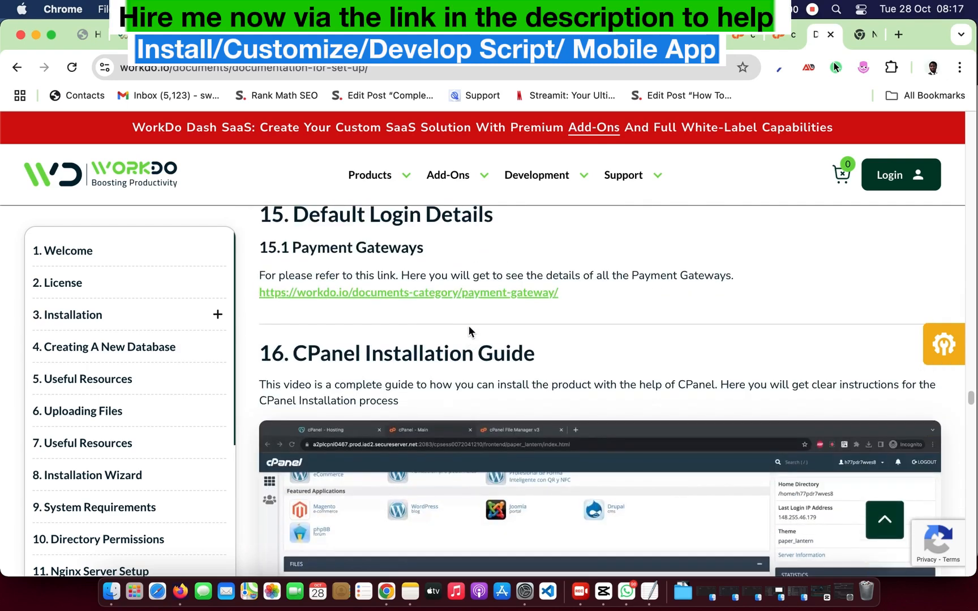
{"action": "scroll", "coordinate": [468, 325], "scroll_direction": "up", "scroll_amount": 7}
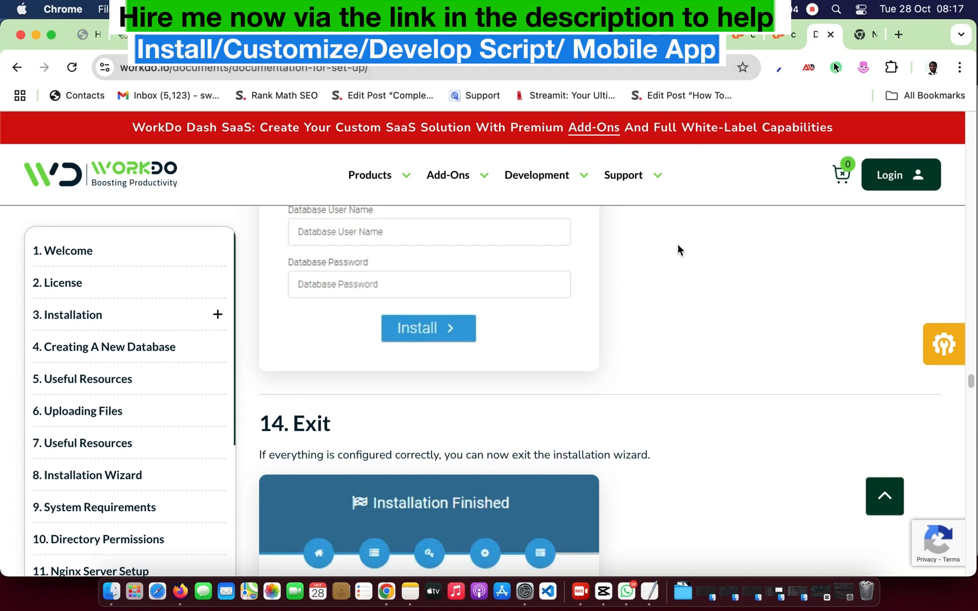
{"action": "scroll", "coordinate": [527, 275], "scroll_direction": "up", "scroll_amount": 5}
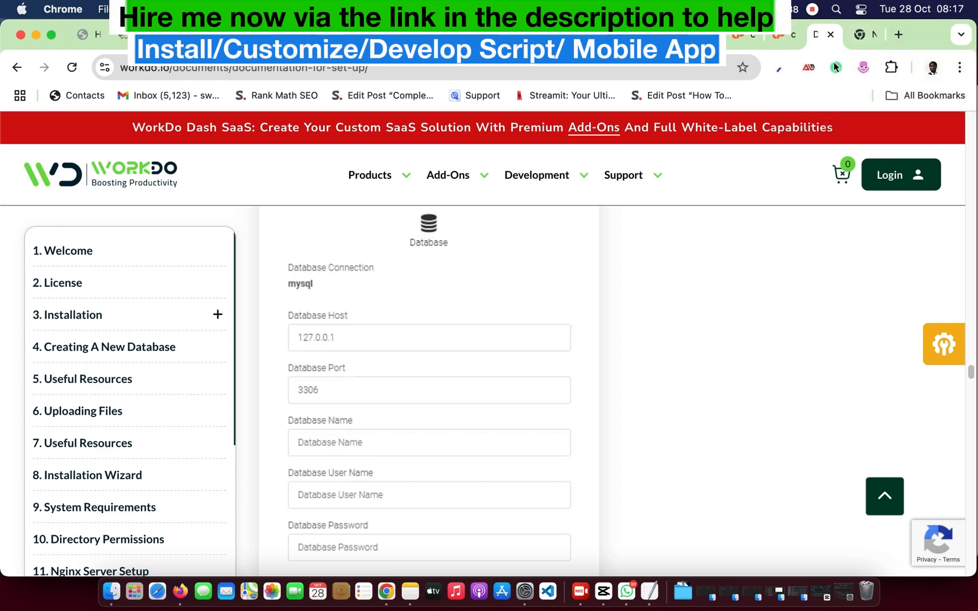
Load the iqraquest.com home page in place of its login page and look through its sections
{"action": "left_click", "coordinate": [129, 35]}
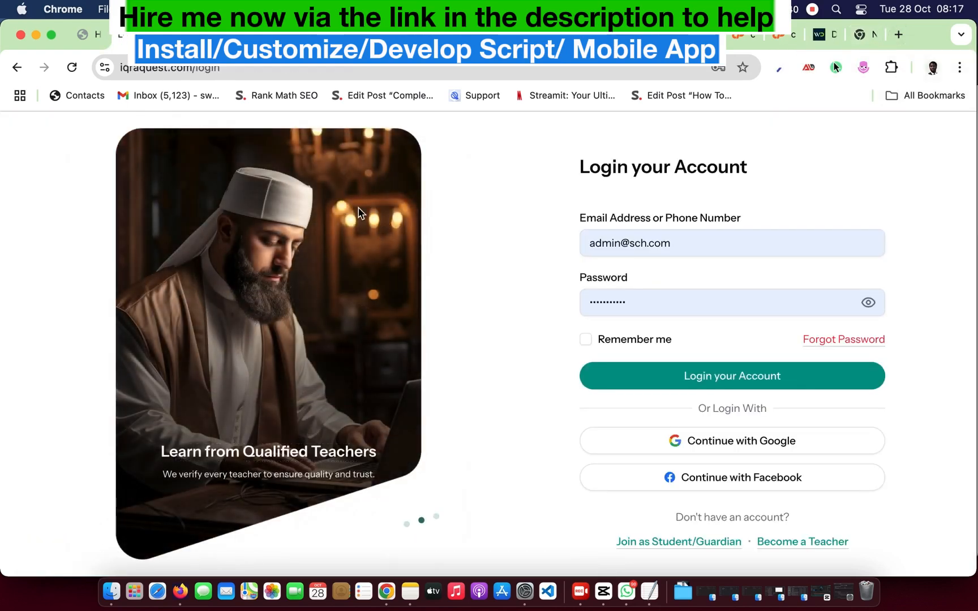
{"action": "left_click", "coordinate": [193, 68]}
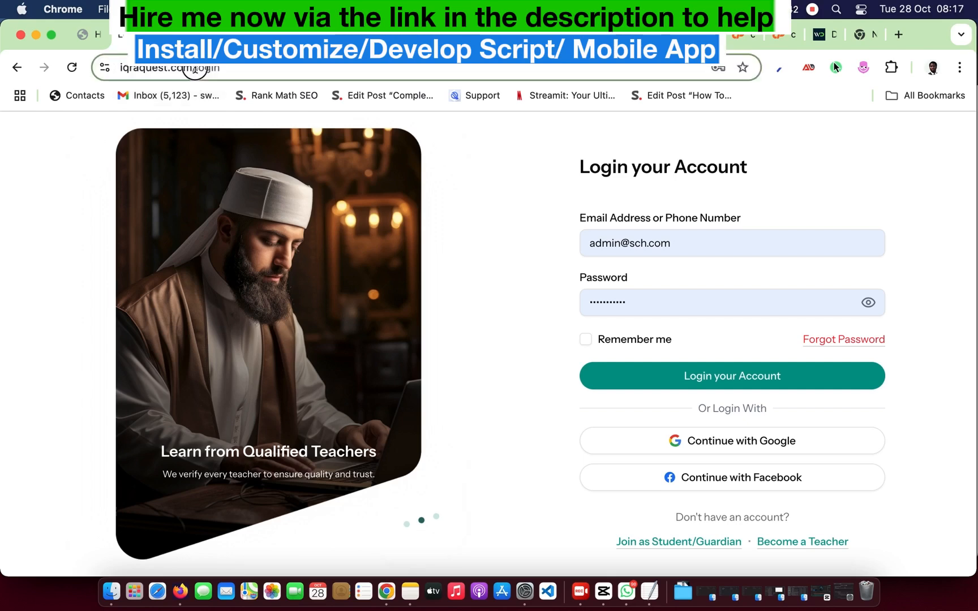
{"action": "double_click", "coordinate": [243, 69]}
{"action": "key", "text": "BackSpace"}
{"action": "key", "text": "Return"}
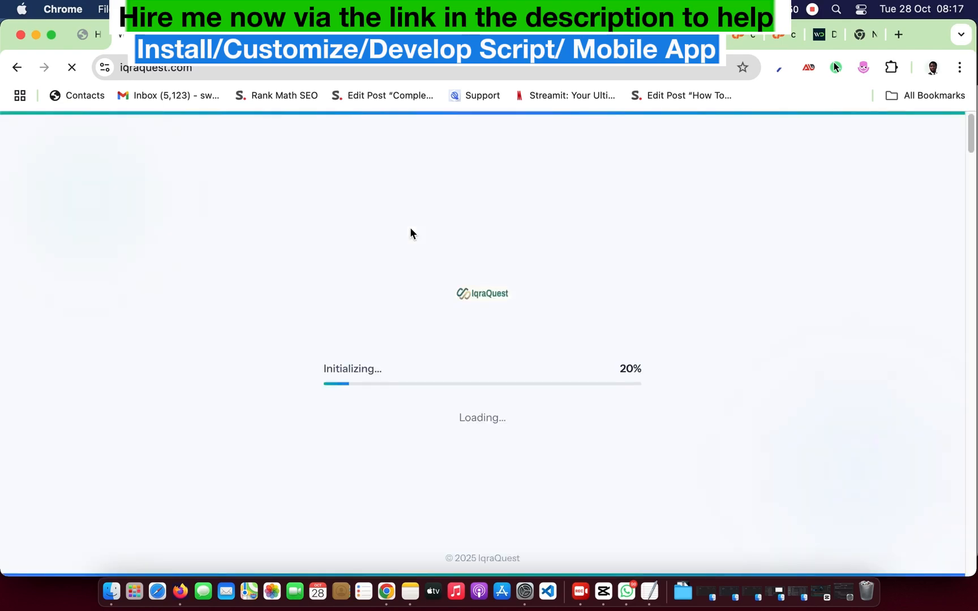
{"action": "scroll", "coordinate": [456, 256], "scroll_direction": "down", "scroll_amount": 10}
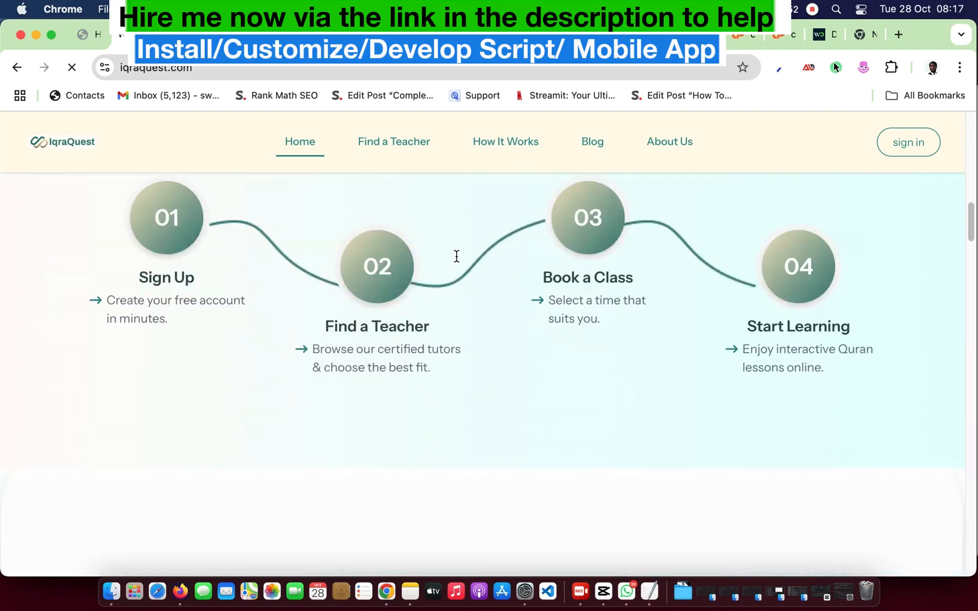
Open hovertask.com in a new browser tab, look through its home page, and open another empty tab
{"action": "left_click", "coordinate": [893, 38]}
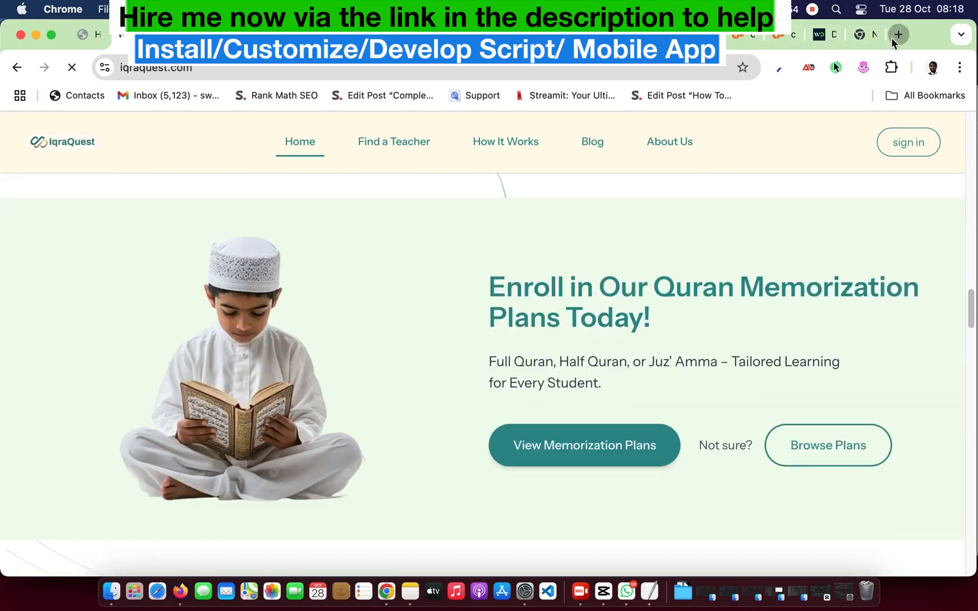
{"action": "type", "text": "h"}
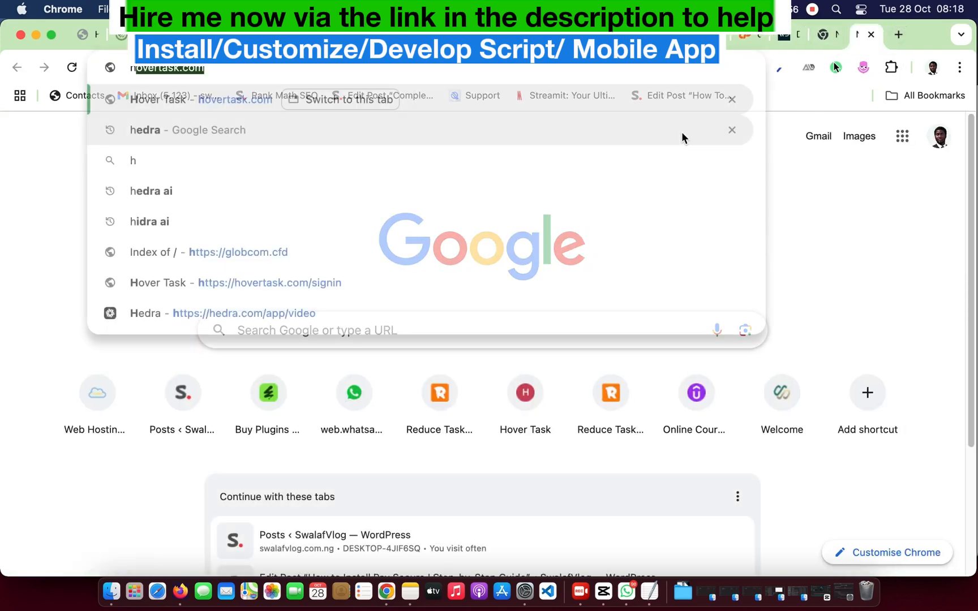
{"action": "type", "text": "over"}
{"action": "key", "text": "Return"}
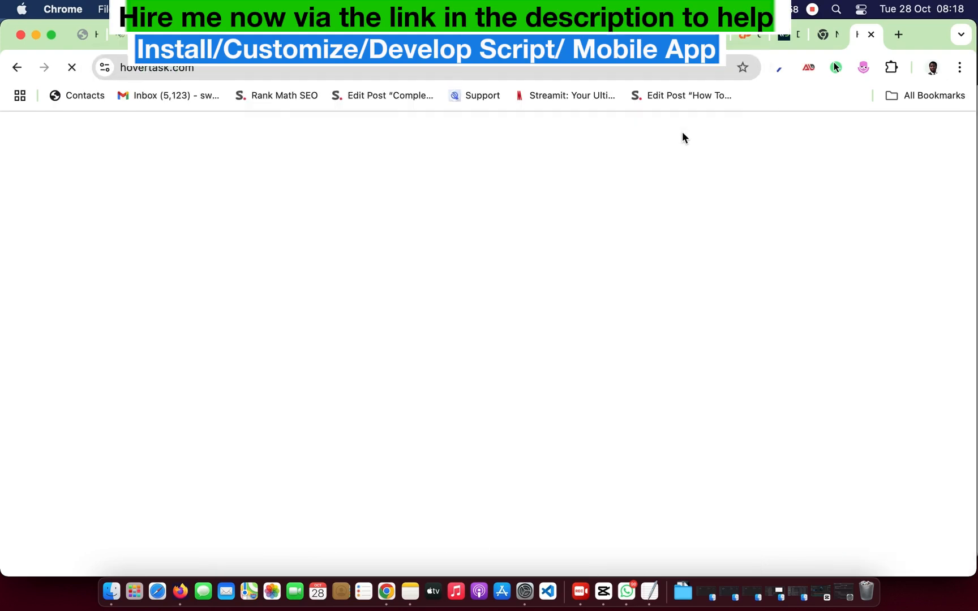
{"action": "scroll", "coordinate": [539, 280], "scroll_direction": "down", "scroll_amount": 10}
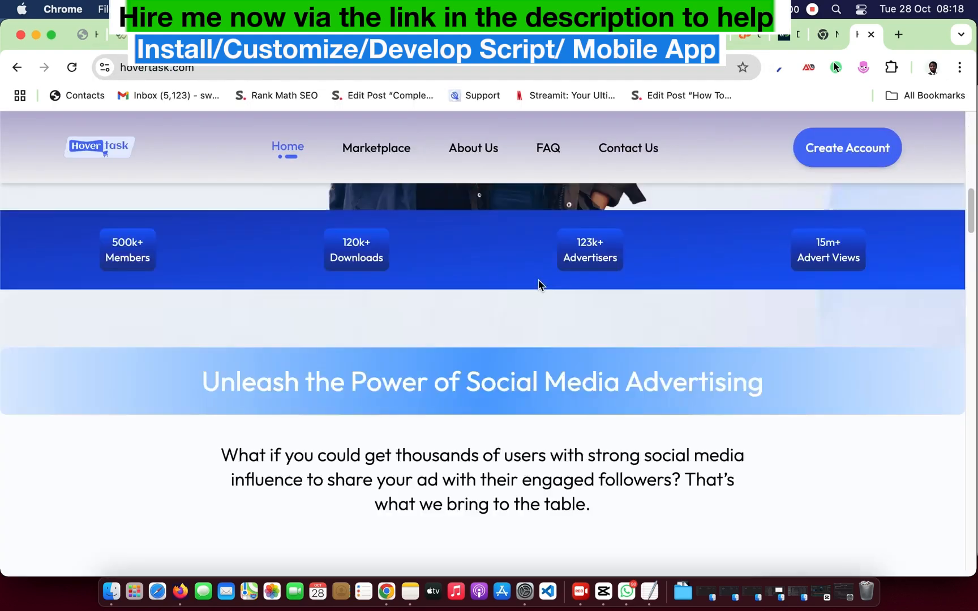
{"action": "scroll", "coordinate": [539, 281], "scroll_direction": "down", "scroll_amount": 20}
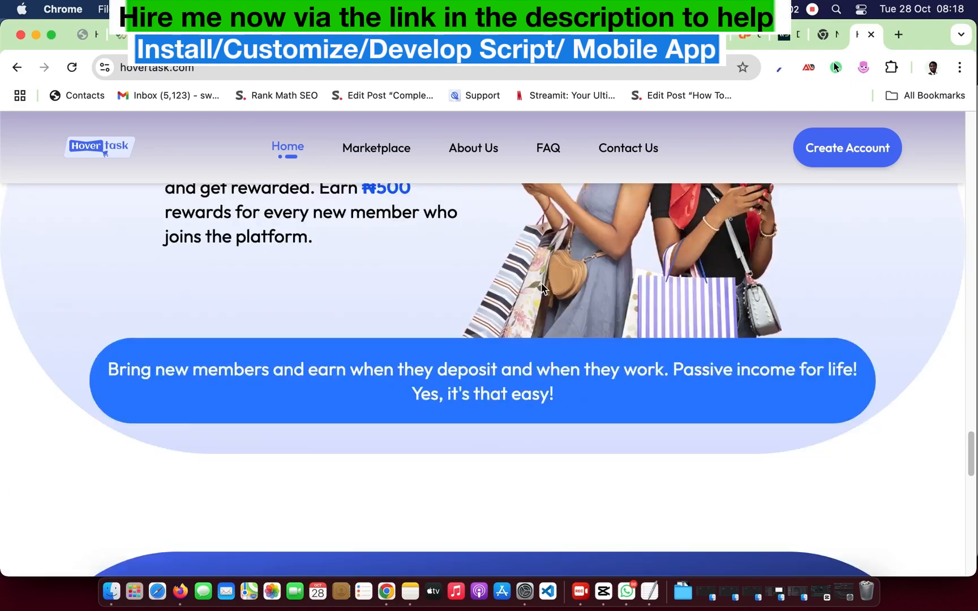
{"action": "scroll", "coordinate": [541, 284], "scroll_direction": "up", "scroll_amount": 20}
{"action": "scroll", "coordinate": [541, 288], "scroll_direction": "up", "scroll_amount": 6}
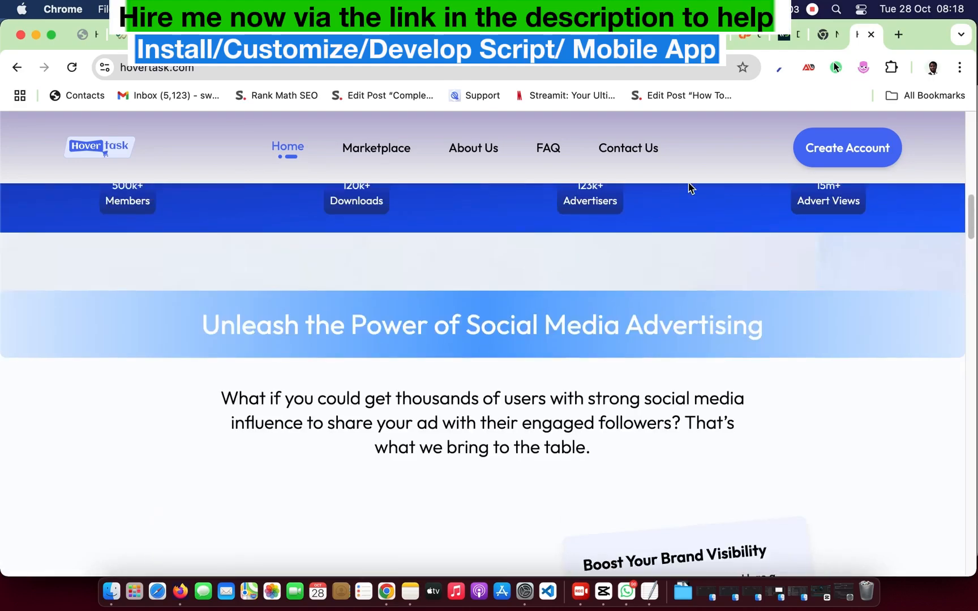
{"action": "left_click", "coordinate": [898, 35]}
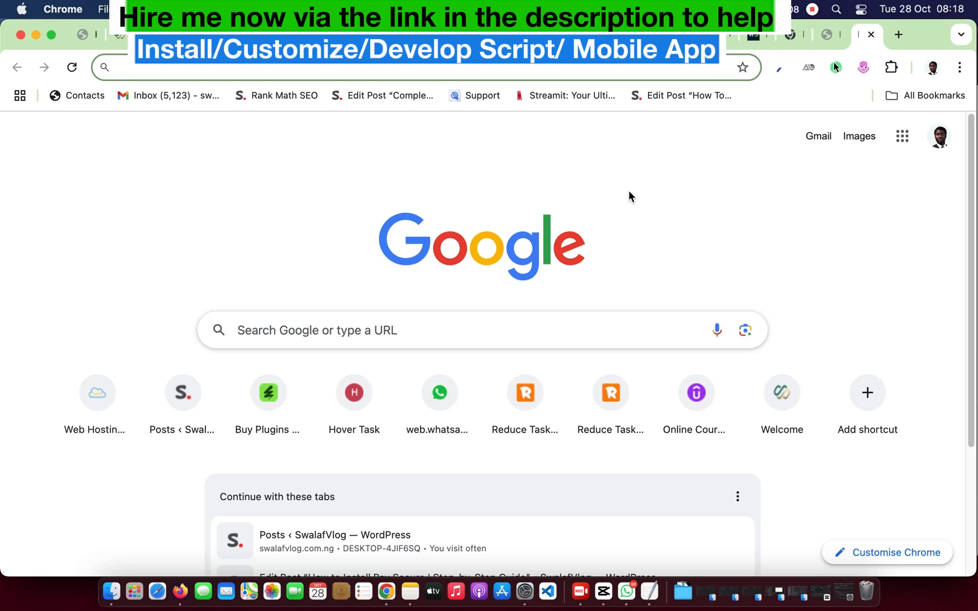
{"action": "type", "text": "re"}
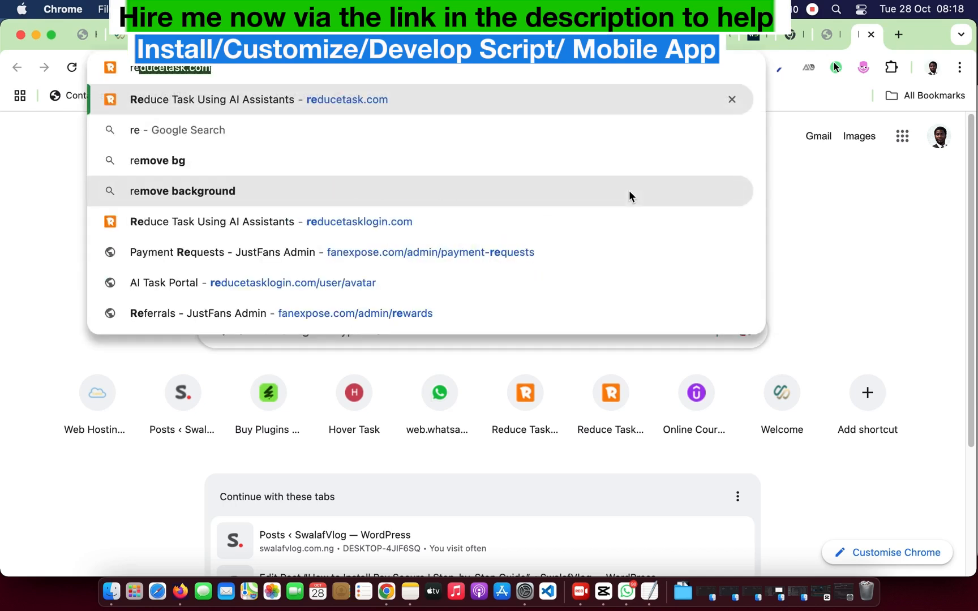
{"action": "key", "text": "BackSpace"}
{"action": "key", "text": "BackSpace"}
{"action": "key", "text": "BackSpace"}
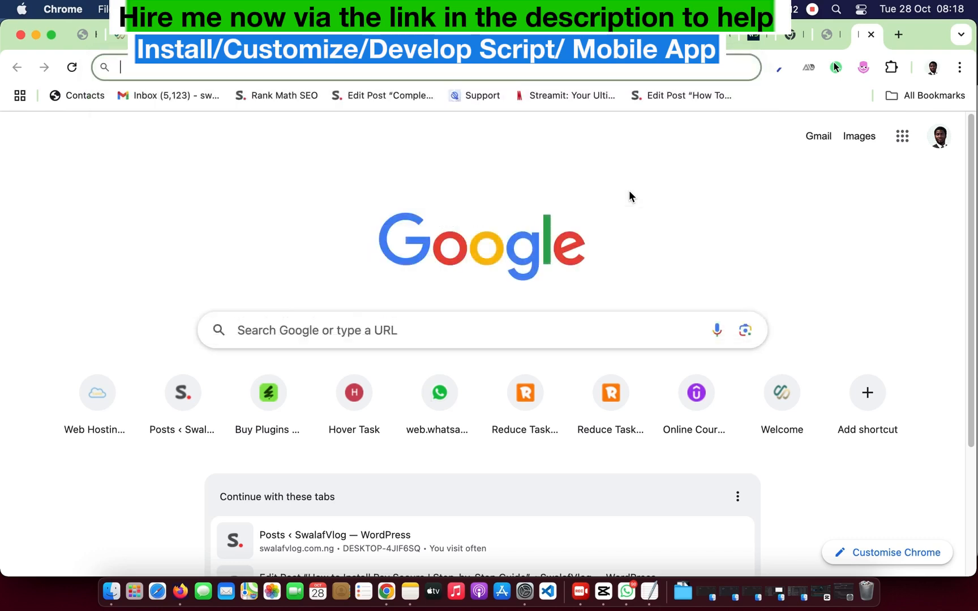
Open the MG Films streaming site at film.globacom.sbs in the empty tab
{"action": "type", "text": "m"}
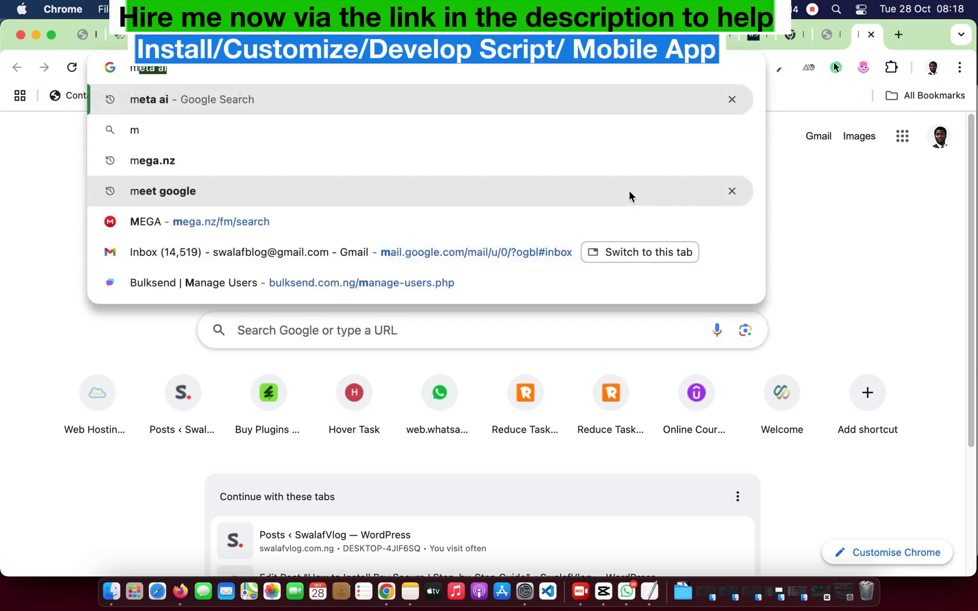
{"action": "type", "text": "gm"}
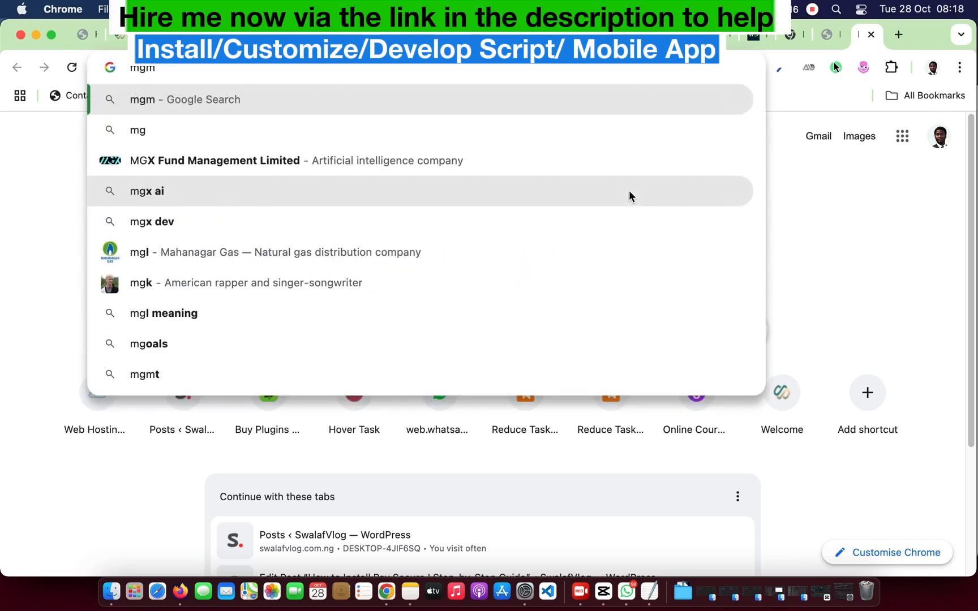
{"action": "type", "text": "fil"}
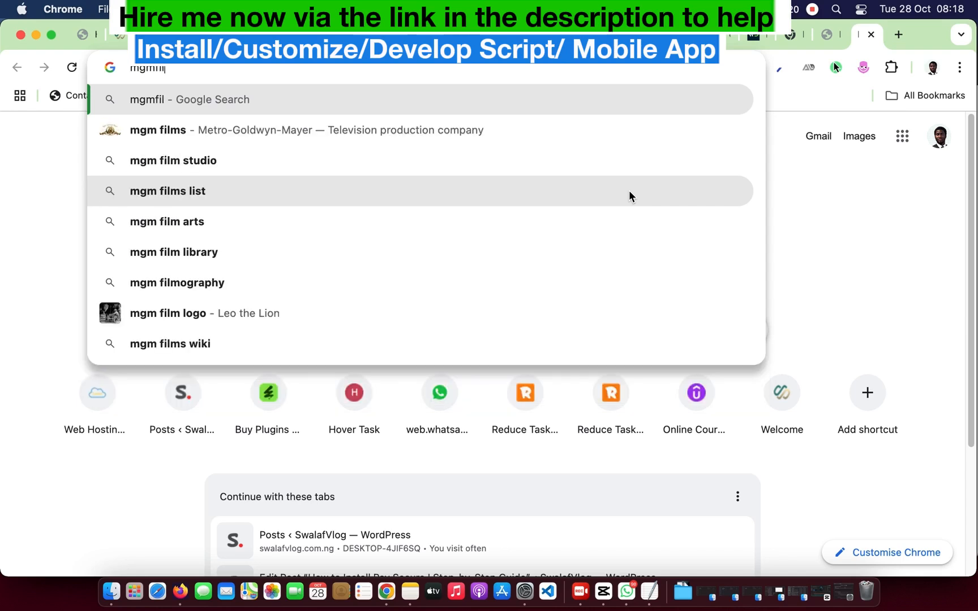
{"action": "type", "text": "me"}
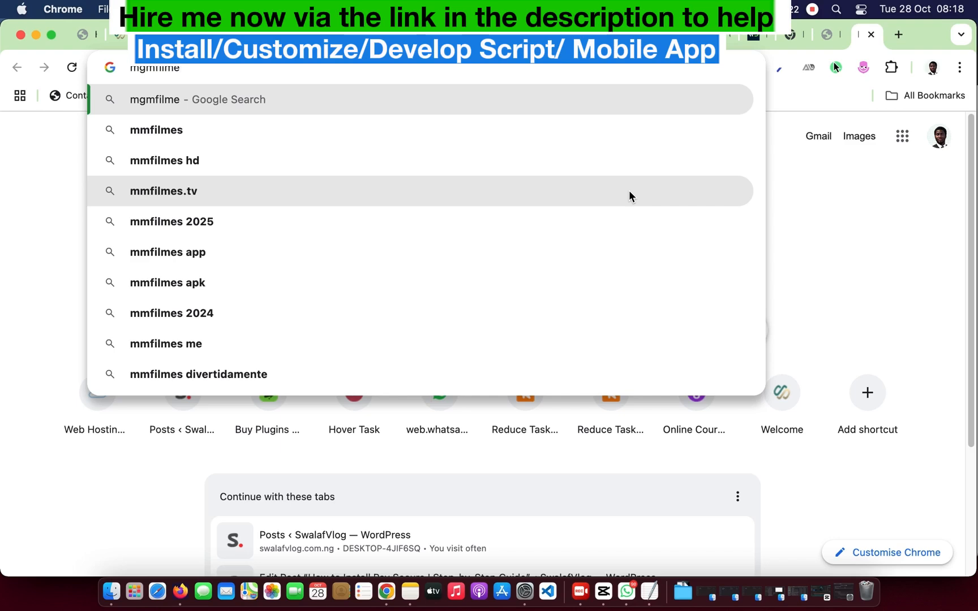
{"action": "left_click", "coordinate": [618, 198]}
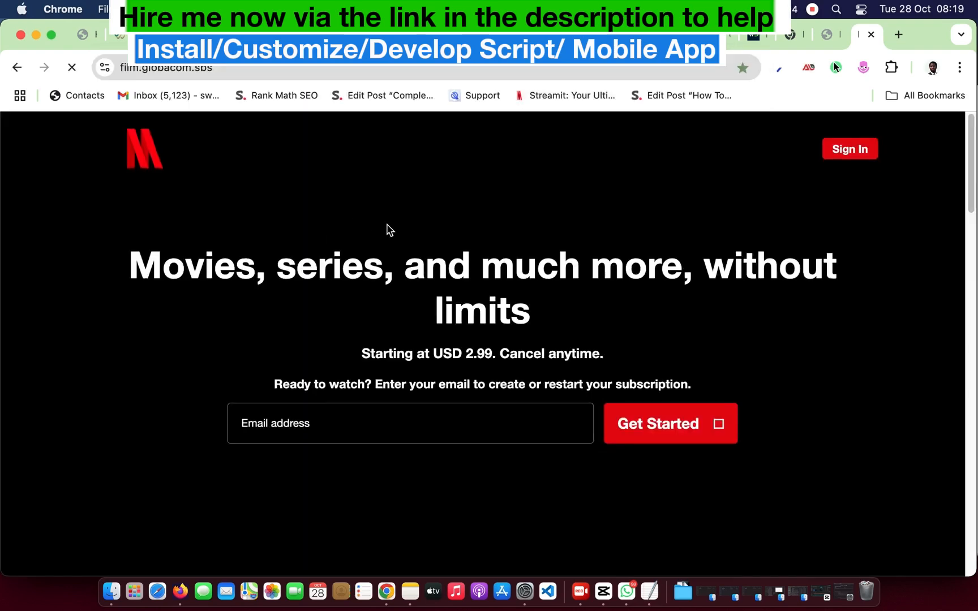
Look through the MG Films landing page, including its trending titles and frequently asked questions
{"action": "scroll", "coordinate": [388, 229], "scroll_direction": "down", "scroll_amount": 15}
{"action": "scroll", "coordinate": [388, 230], "scroll_direction": "down", "scroll_amount": 5}
{"action": "scroll", "coordinate": [388, 229], "scroll_direction": "up", "scroll_amount": 20}
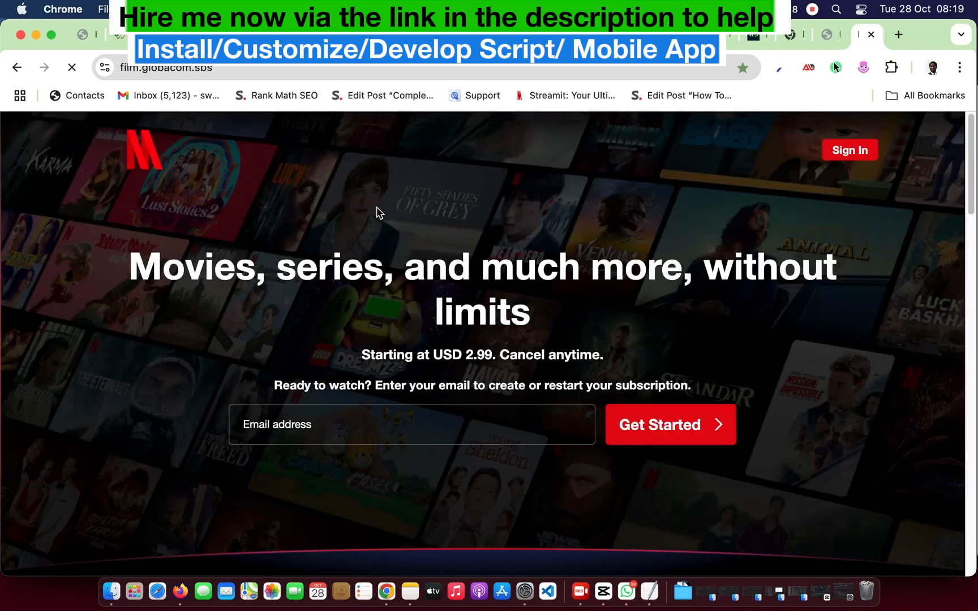
{"action": "scroll", "coordinate": [495, 232], "scroll_direction": "down", "scroll_amount": 3}
{"action": "scroll", "coordinate": [495, 232], "scroll_direction": "down", "scroll_amount": 10}
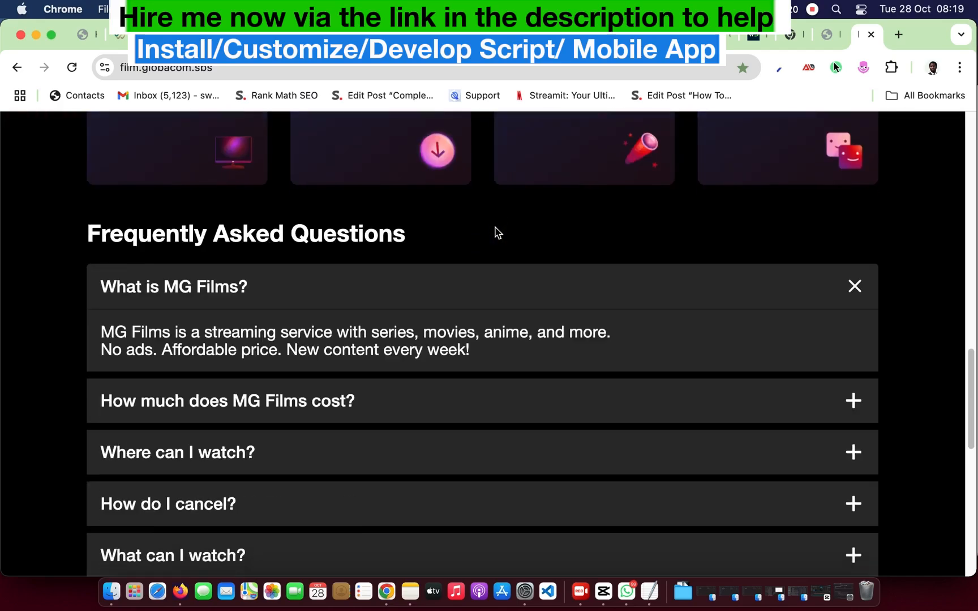
{"action": "scroll", "coordinate": [495, 232], "scroll_direction": "up", "scroll_amount": 15}
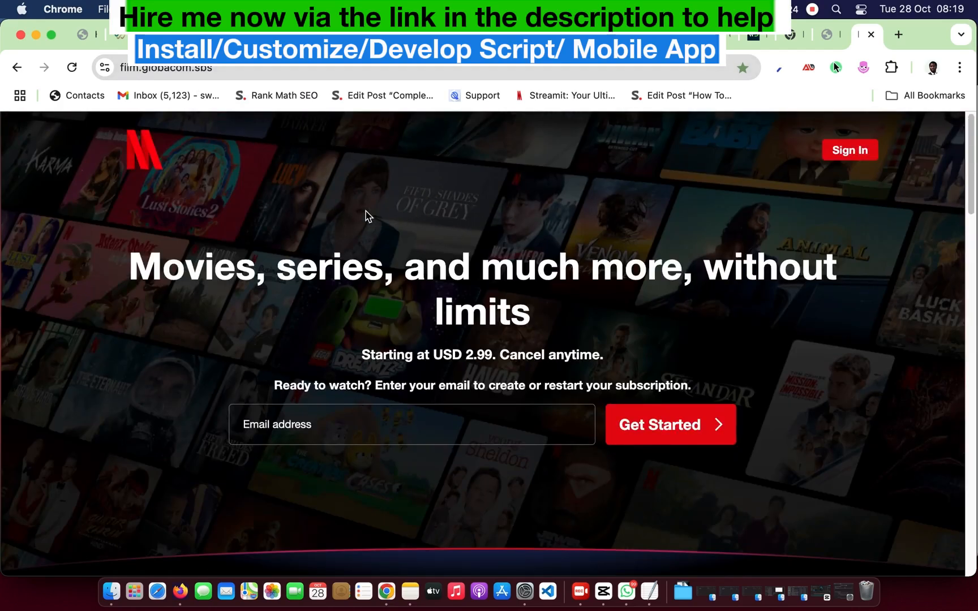
{"action": "scroll", "coordinate": [384, 215], "scroll_direction": "down", "scroll_amount": 5}
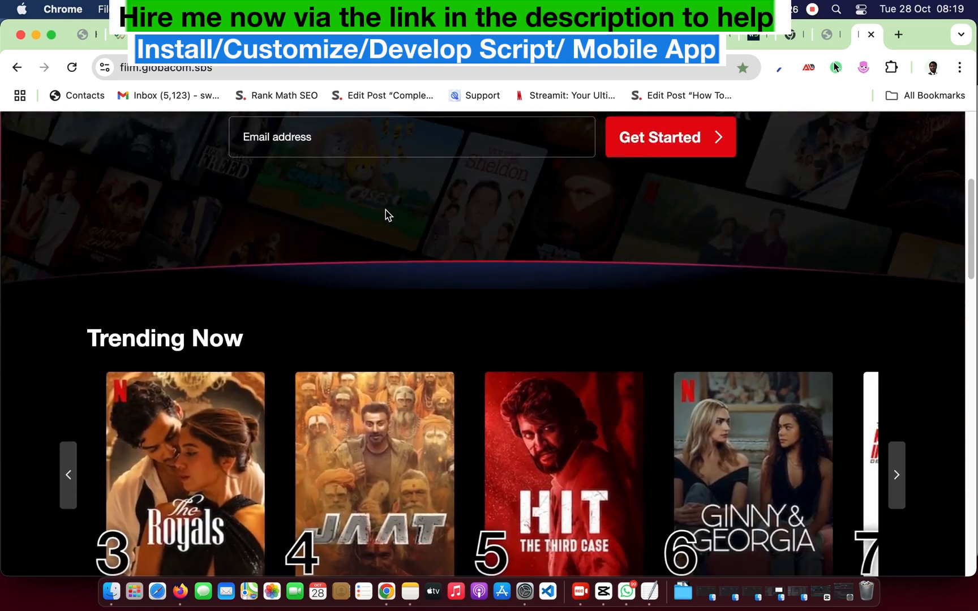
{"action": "scroll", "coordinate": [385, 215], "scroll_direction": "down", "scroll_amount": 10}
{"action": "scroll", "coordinate": [393, 215], "scroll_direction": "up", "scroll_amount": 15}
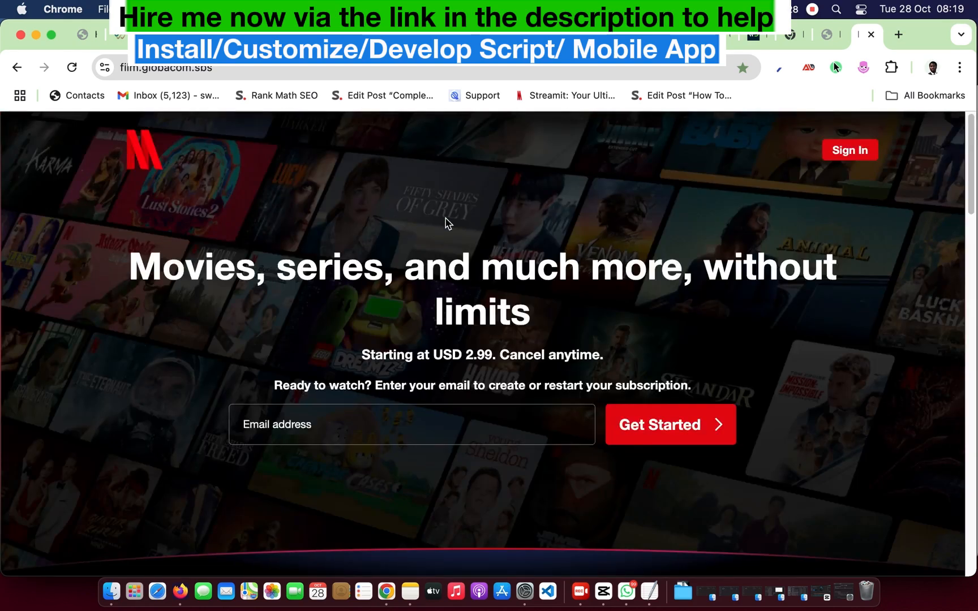
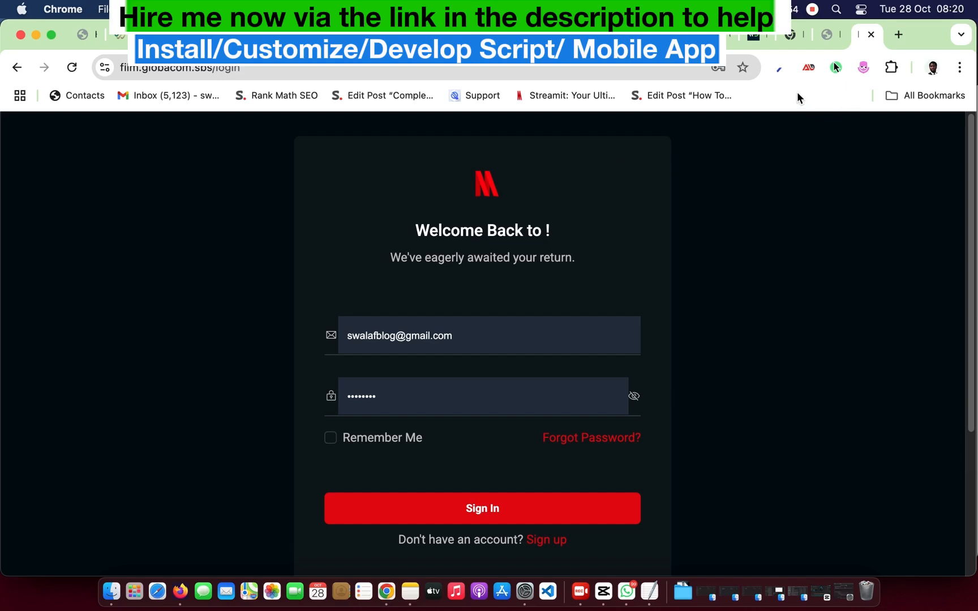
{"action": "left_click", "coordinate": [811, 10]}
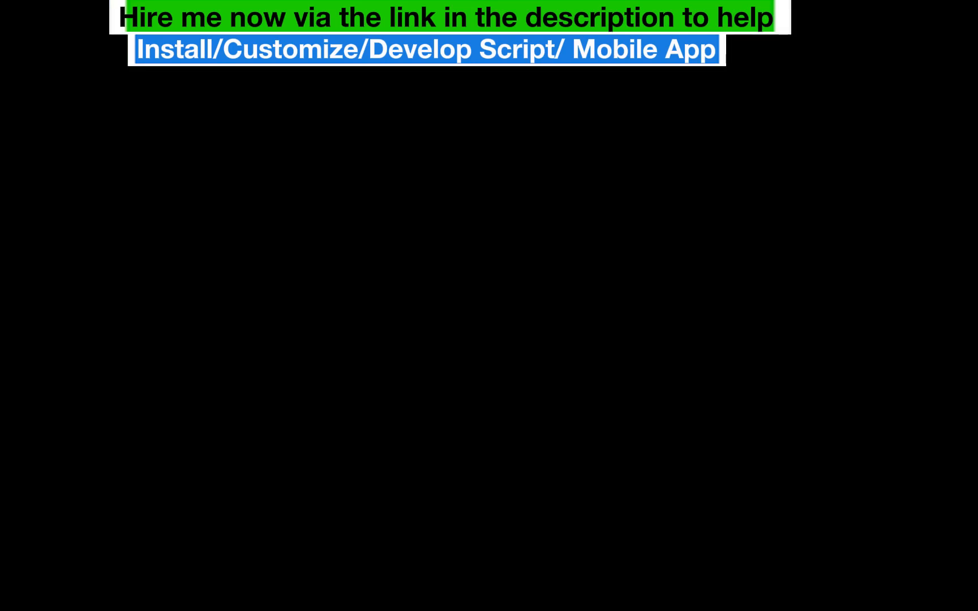